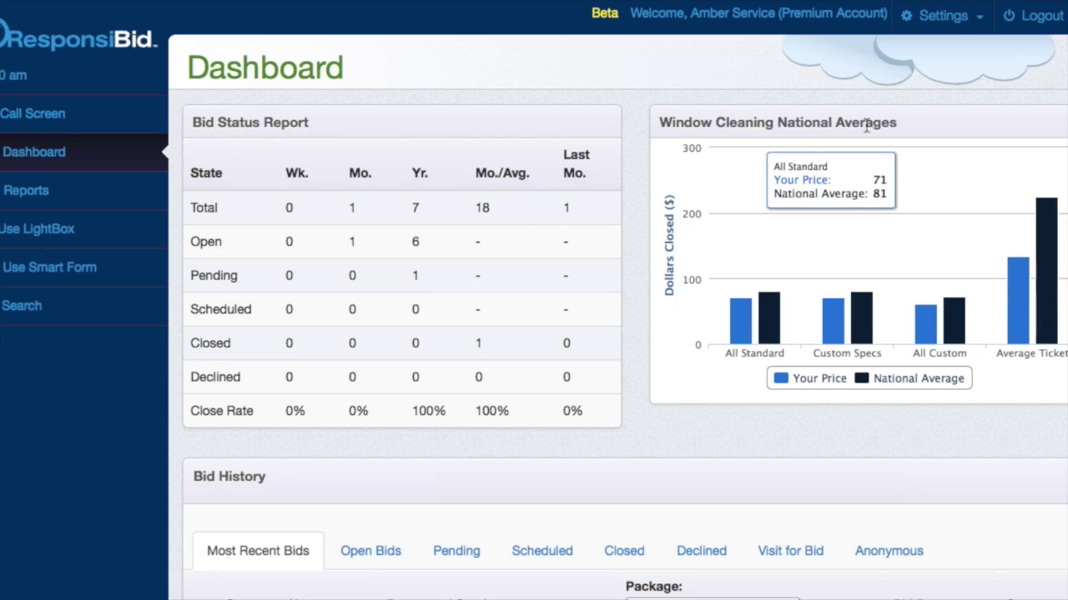
- Open the Contacts page from Settings, expand and collapse its Search panel, and hide the table
{"action": "left_click", "coordinate": [953, 25]}
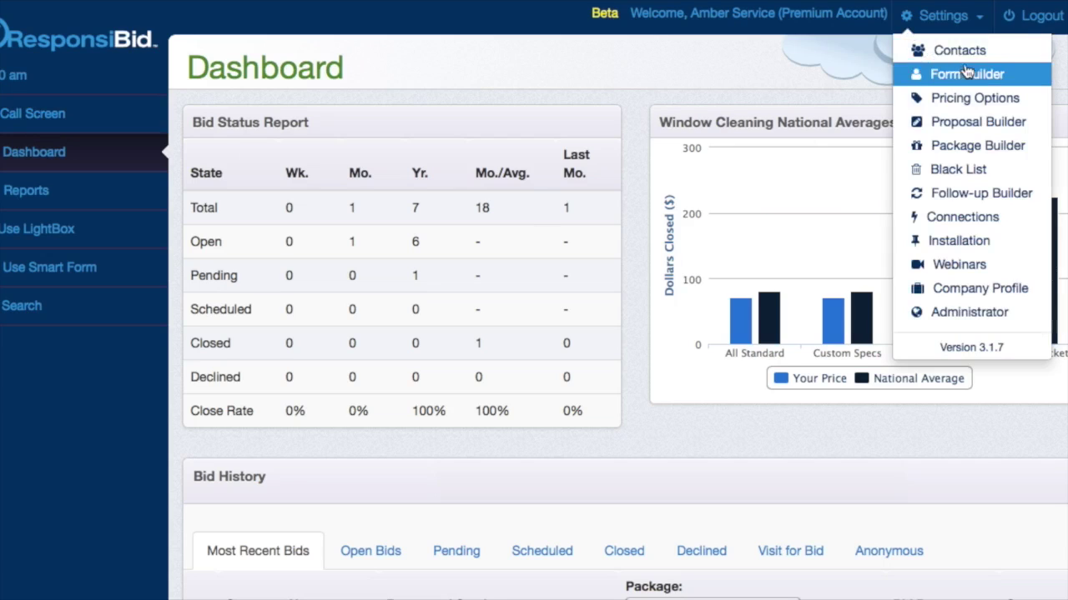
{"action": "left_click", "coordinate": [953, 53]}
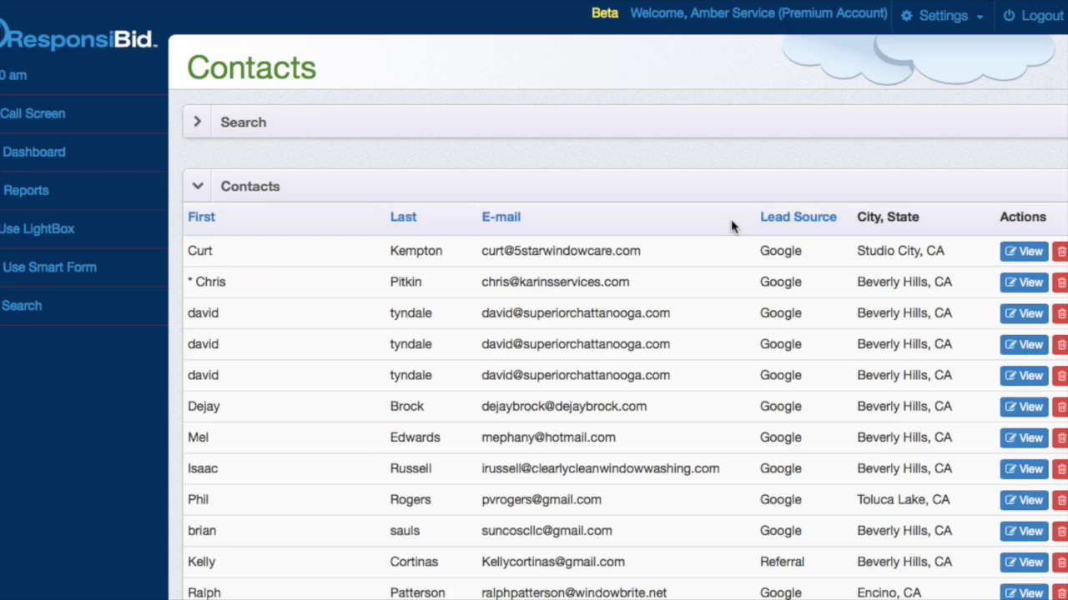
{"action": "left_click", "coordinate": [480, 133]}
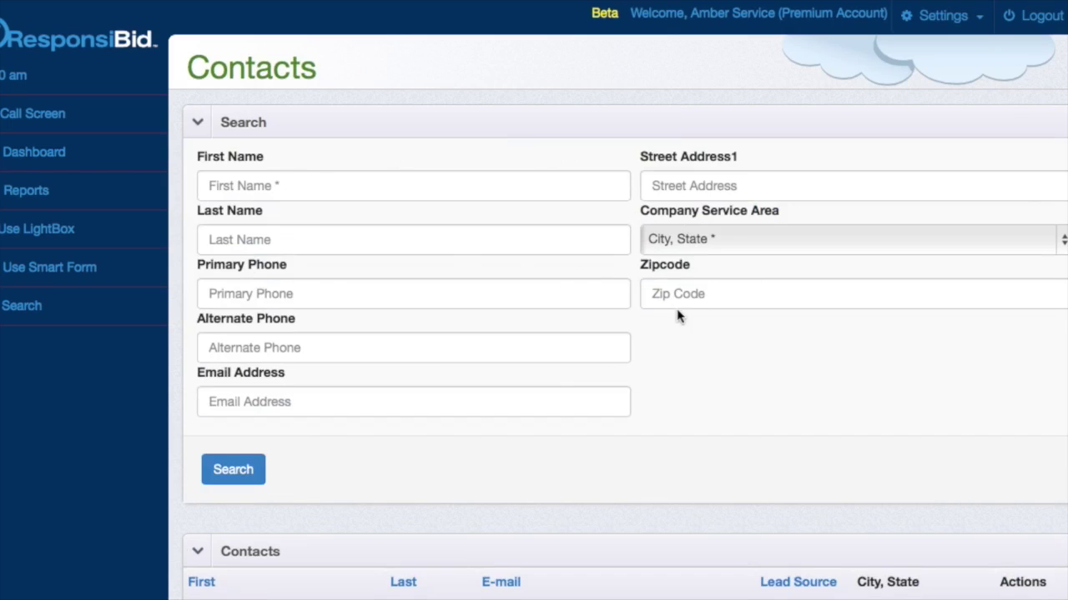
{"action": "left_click", "coordinate": [397, 122]}
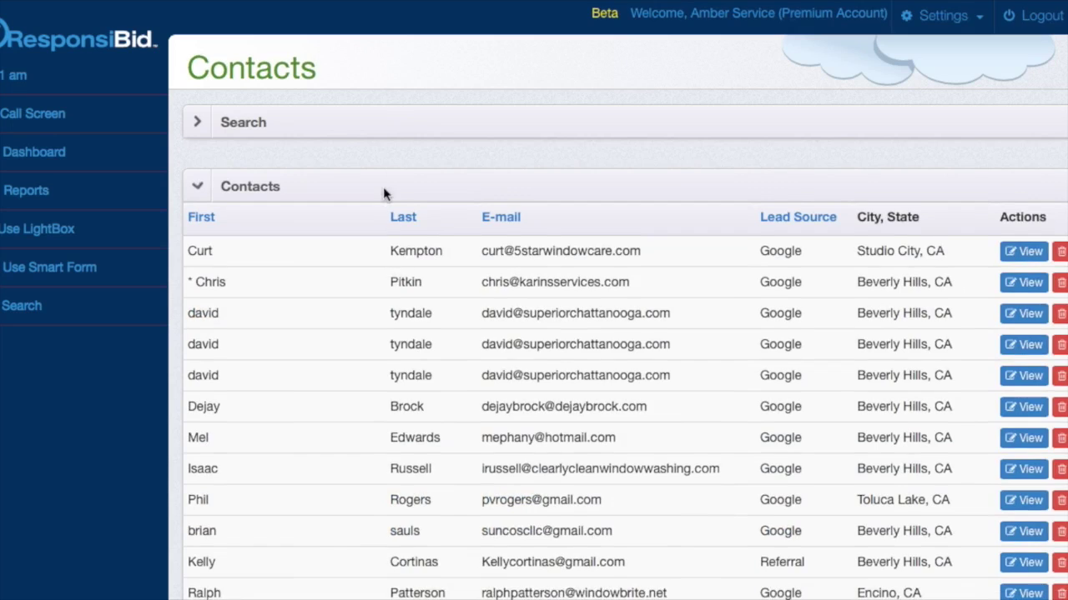
{"action": "left_click", "coordinate": [383, 187]}
- Choose us-500.csv from the Desktop as the Import Contacts file
{"action": "left_click", "coordinate": [388, 258]}
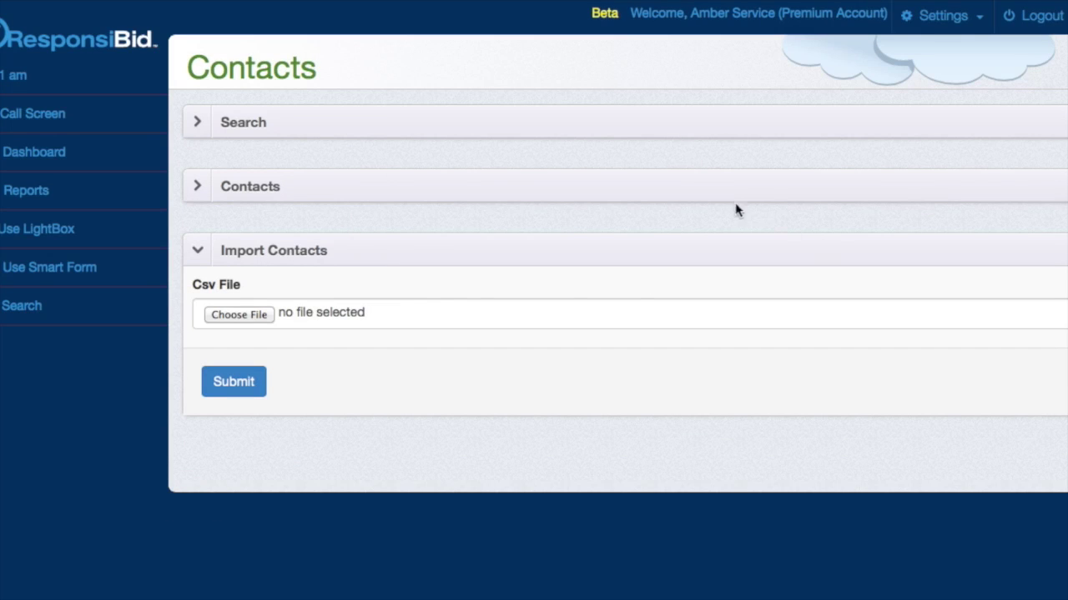
{"action": "left_click", "coordinate": [257, 317]}
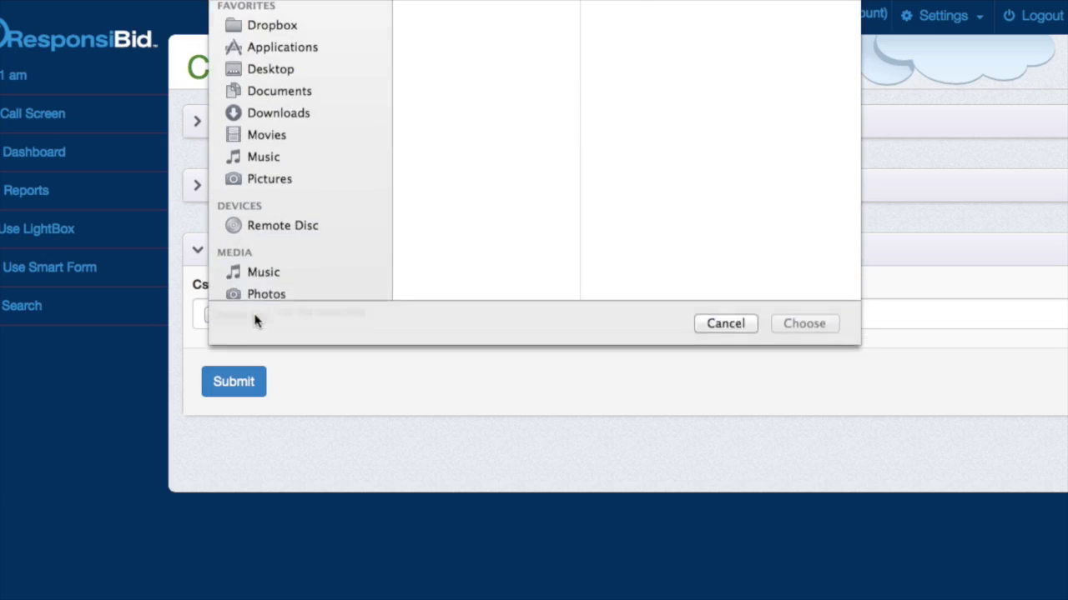
{"action": "left_click", "coordinate": [444, 66]}
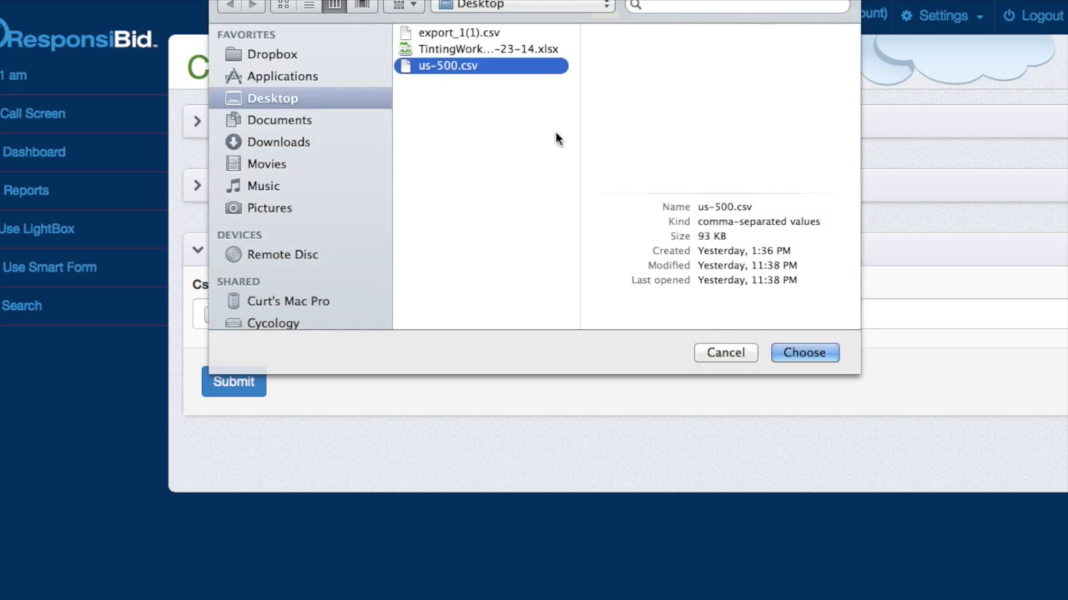
{"action": "left_click", "coordinate": [799, 357]}
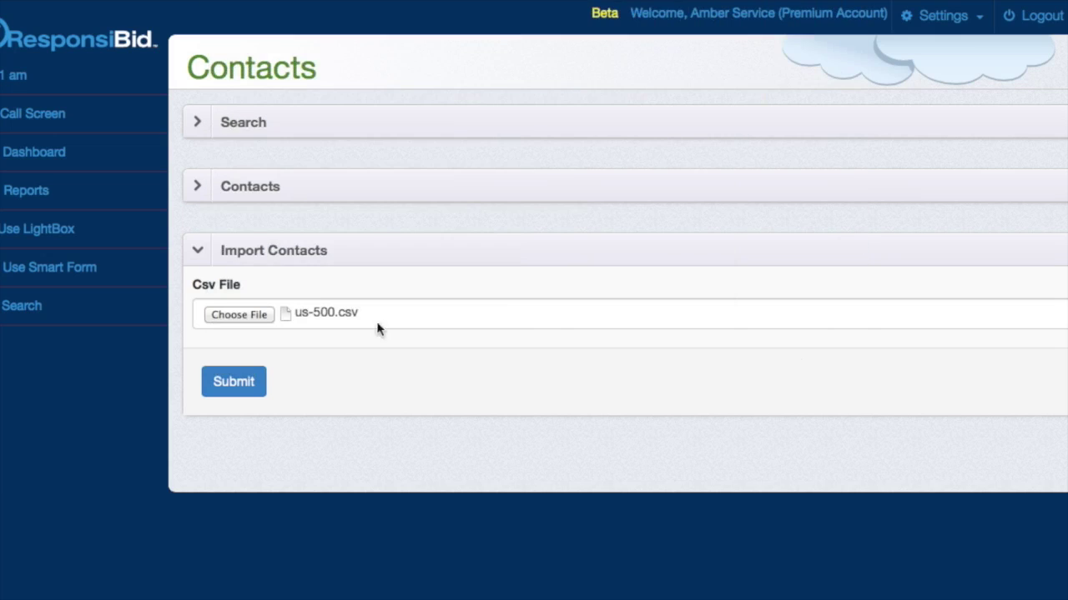
- Submit the CSV and map its address column to Street 1
{"action": "left_click", "coordinate": [238, 390]}
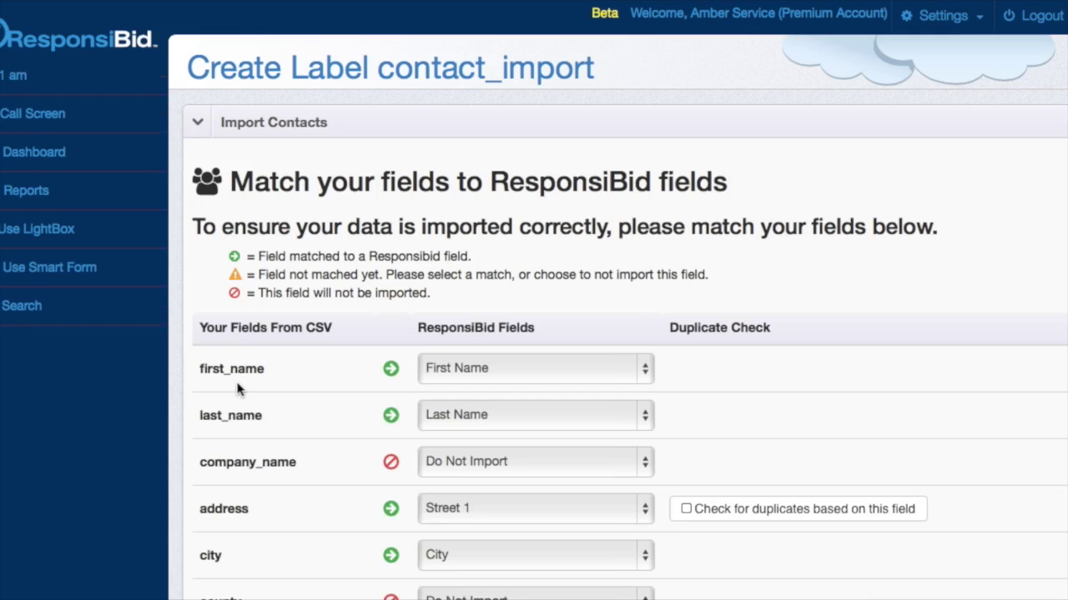
{"action": "scroll", "coordinate": [409, 410], "scroll_direction": "down", "scroll_amount": 3}
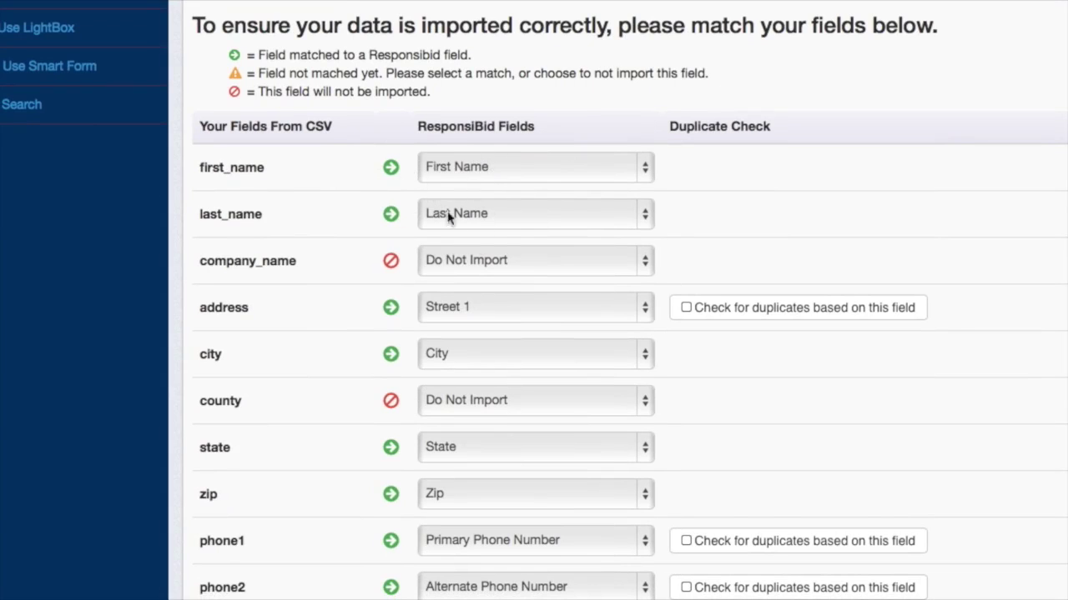
{"action": "scroll", "coordinate": [493, 234], "scroll_direction": "down", "scroll_amount": 3}
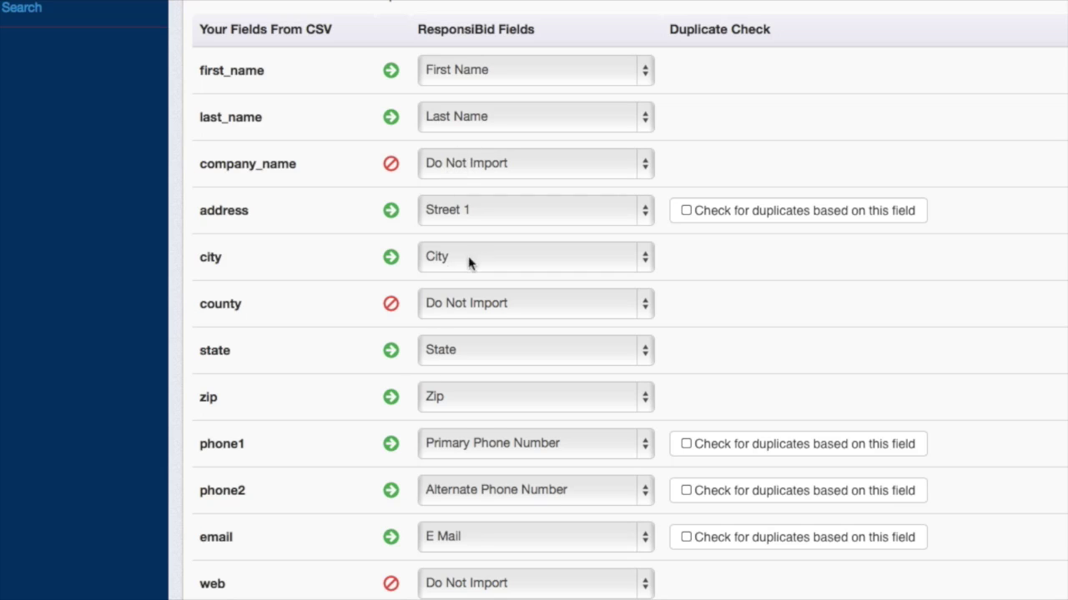
{"action": "scroll", "coordinate": [413, 265], "scroll_direction": "up", "scroll_amount": 5}
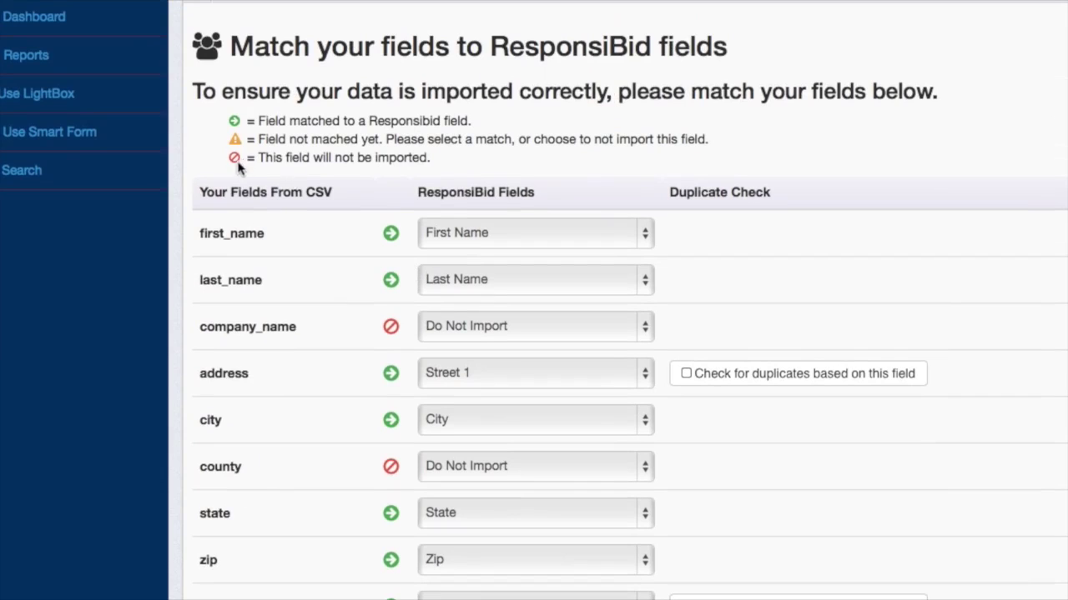
{"action": "left_click", "coordinate": [467, 373]}
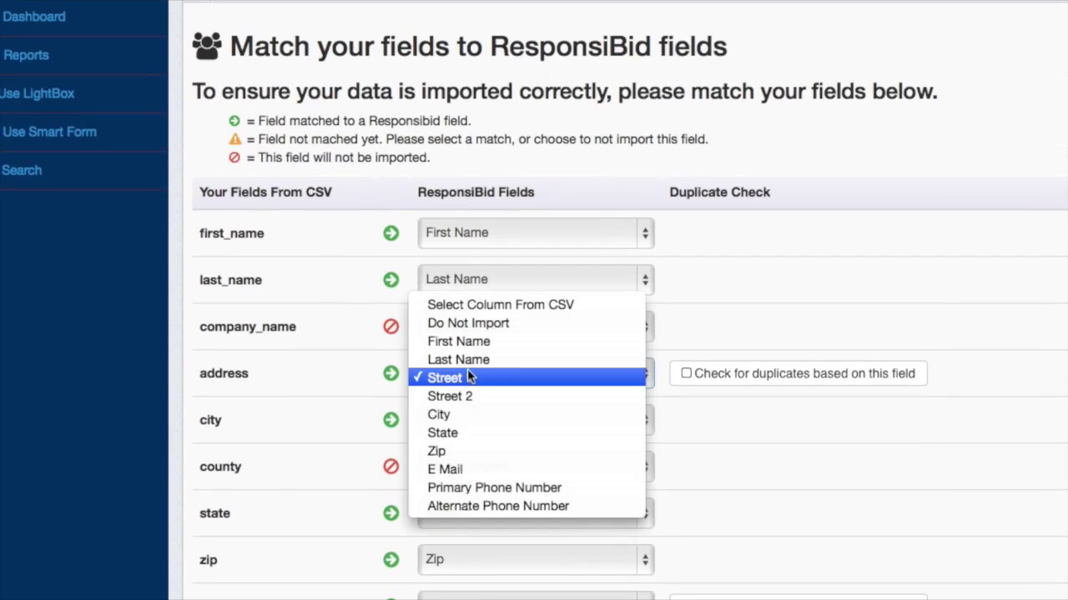
{"action": "left_click", "coordinate": [472, 306]}
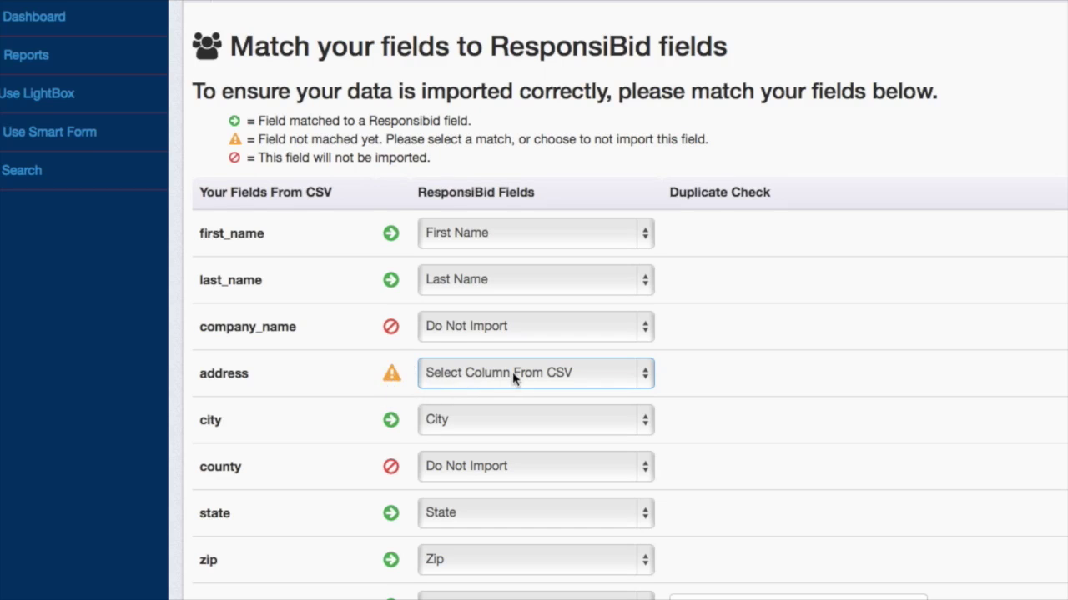
{"action": "scroll", "coordinate": [512, 376], "scroll_direction": "down", "scroll_amount": 5}
{"action": "scroll", "coordinate": [510, 374], "scroll_direction": "up", "scroll_amount": 3}
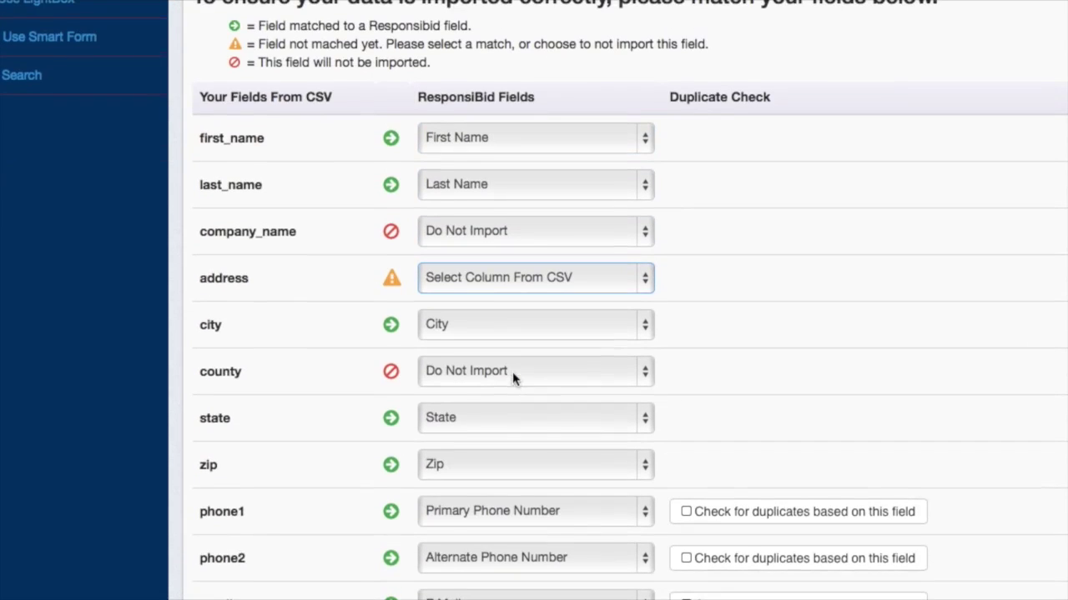
{"action": "left_click", "coordinate": [480, 281]}
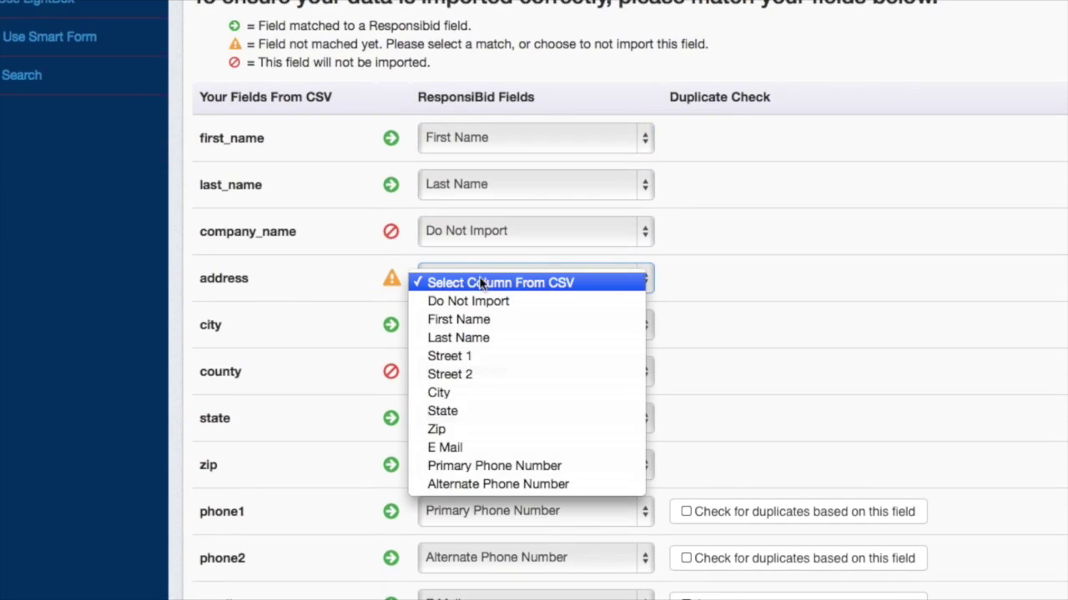
{"action": "left_click", "coordinate": [477, 356]}
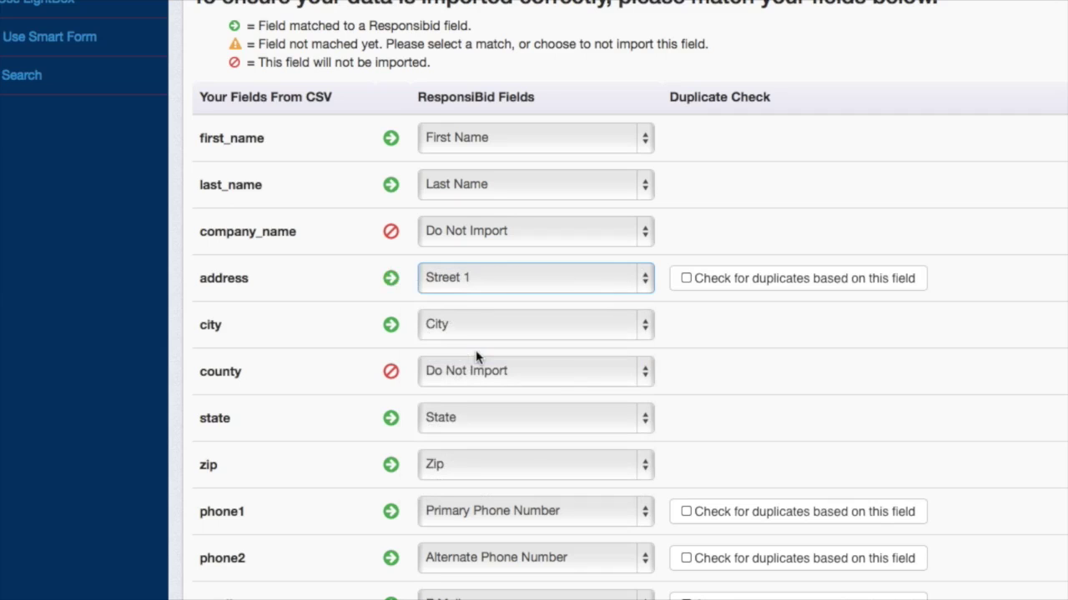
- Enable duplicate checks on the address, phone1, phone2 and email fields
{"action": "scroll", "coordinate": [564, 385], "scroll_direction": "down", "scroll_amount": 3}
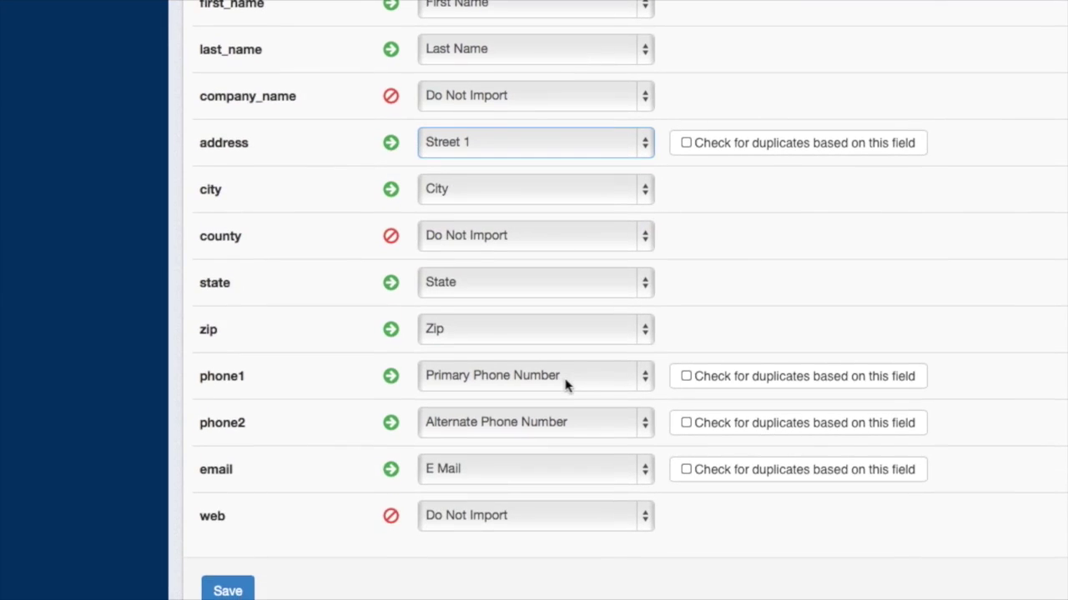
{"action": "left_click", "coordinate": [724, 144]}
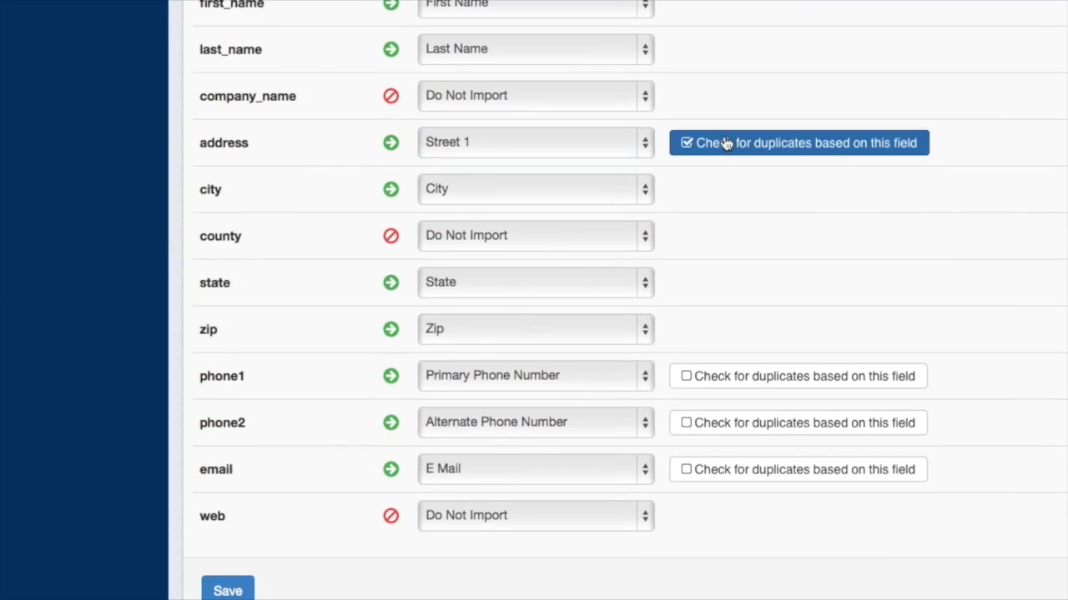
{"action": "left_click", "coordinate": [736, 380]}
{"action": "left_click", "coordinate": [736, 427]}
{"action": "left_click", "coordinate": [733, 473]}
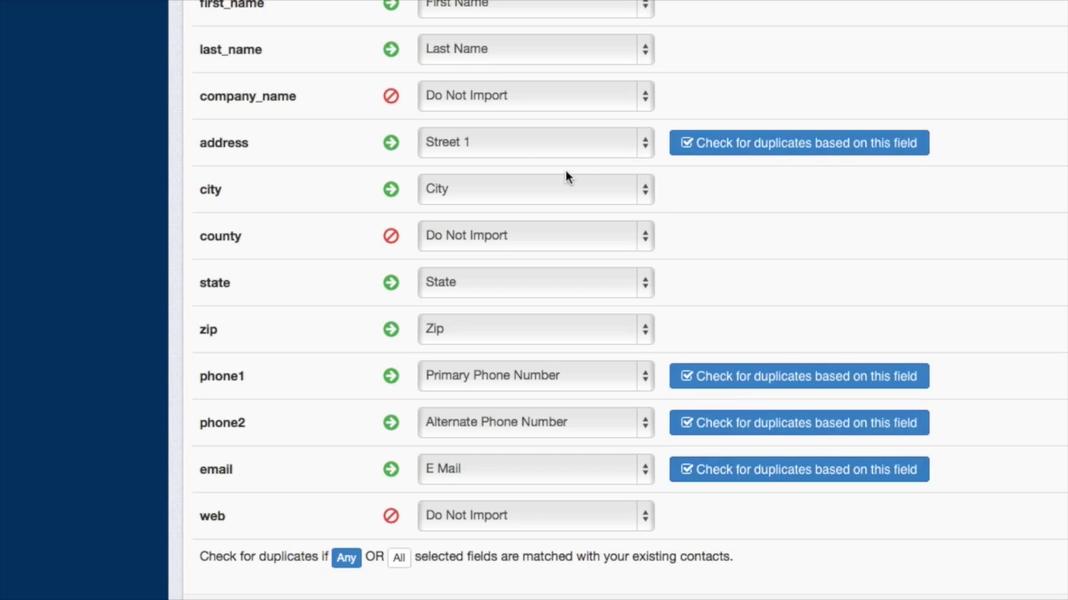
{"action": "scroll", "coordinate": [566, 183], "scroll_direction": "up", "scroll_amount": 3}
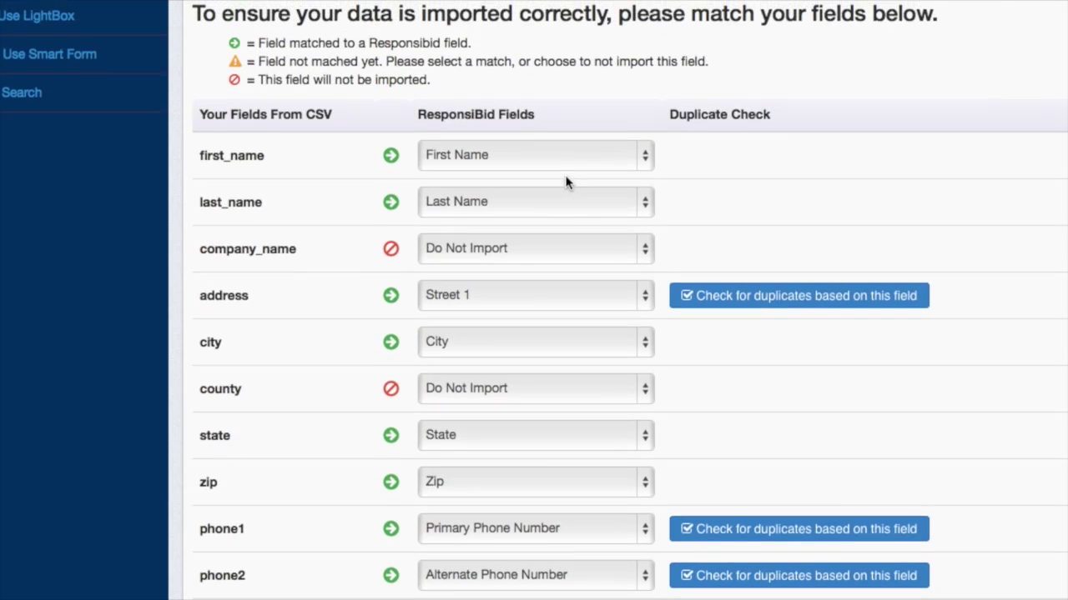
{"action": "scroll", "coordinate": [565, 182], "scroll_direction": "down", "scroll_amount": 5}
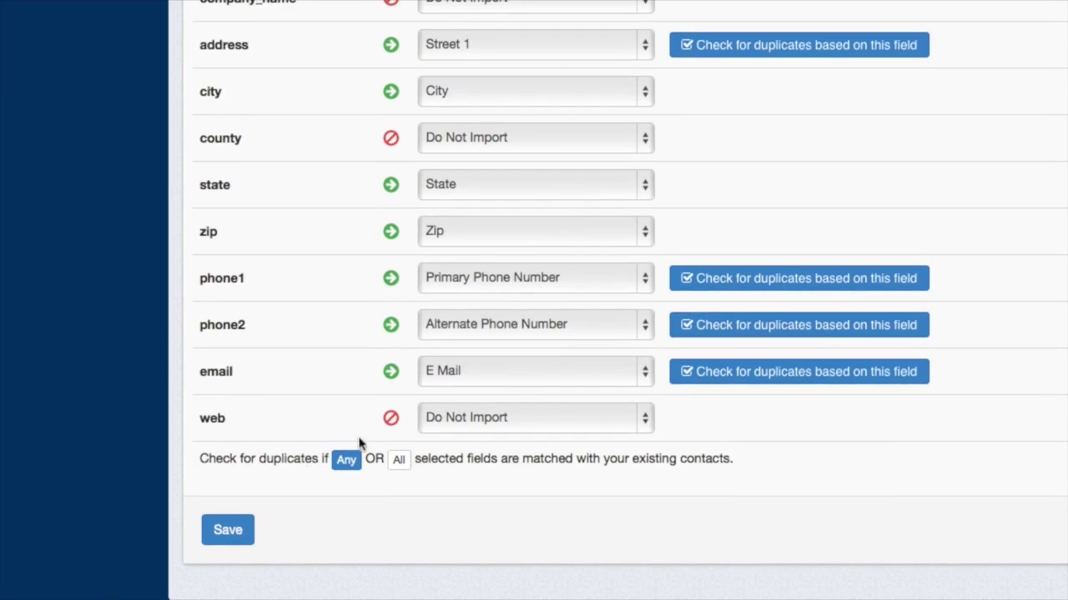
- Flag duplicates only when All fields match, then review the contacts without service areas
{"action": "left_click", "coordinate": [398, 461]}
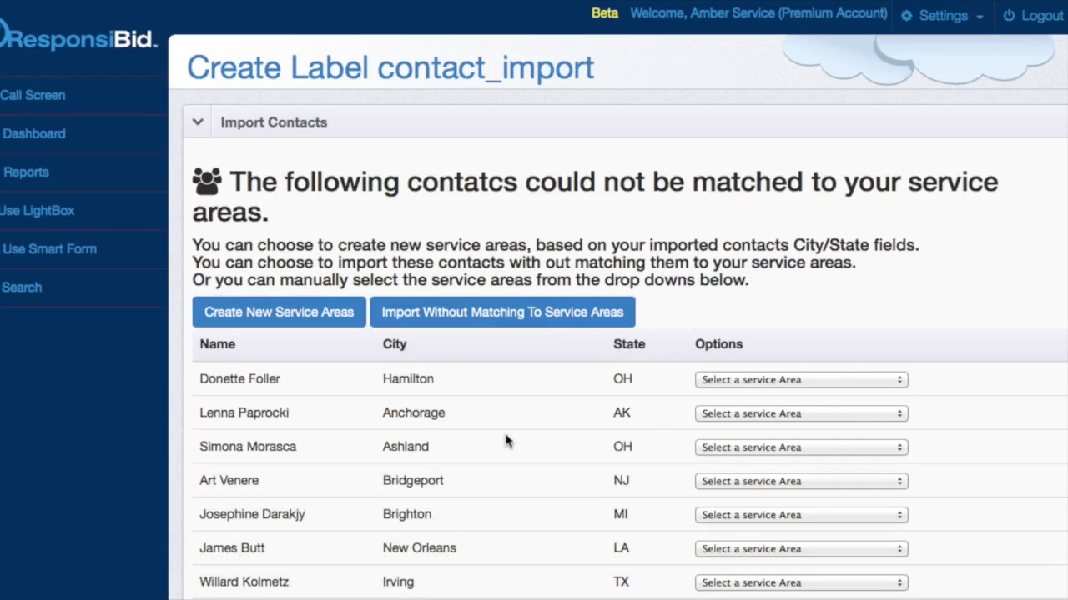
{"action": "scroll", "coordinate": [533, 450], "scroll_direction": "down", "scroll_amount": 5}
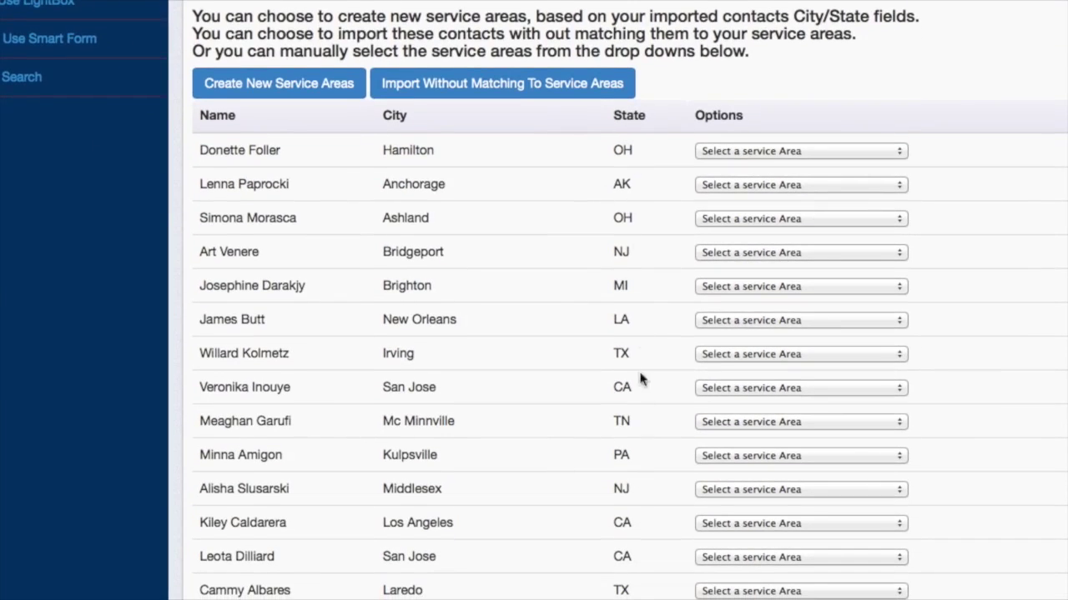
{"action": "scroll", "coordinate": [633, 500], "scroll_direction": "down", "scroll_amount": 5}
{"action": "scroll", "coordinate": [637, 414], "scroll_direction": "down", "scroll_amount": 5}
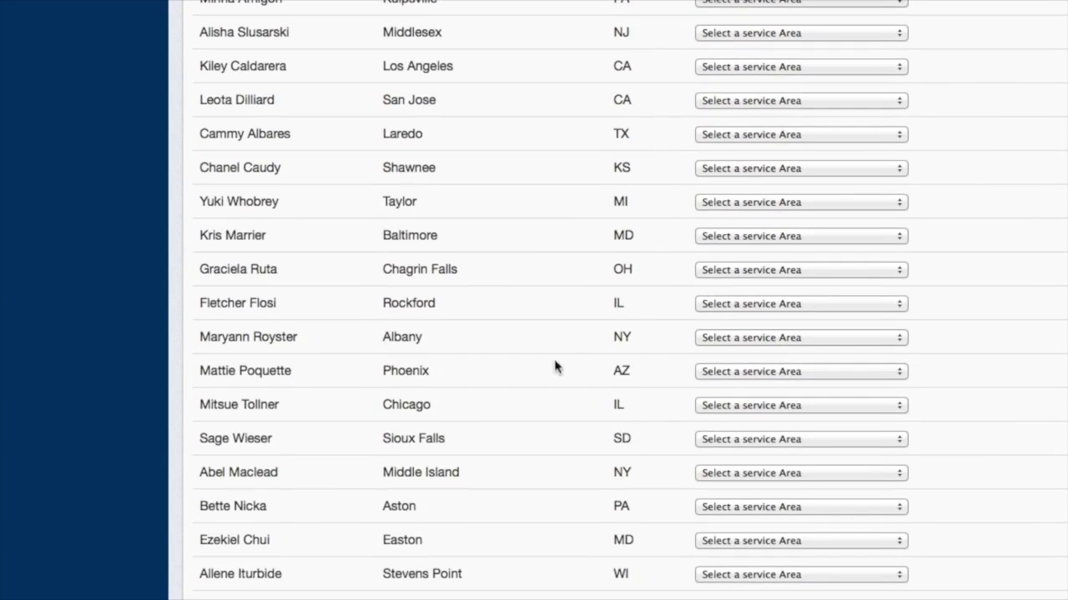
{"action": "scroll", "coordinate": [558, 356], "scroll_direction": "up", "scroll_amount": 11}
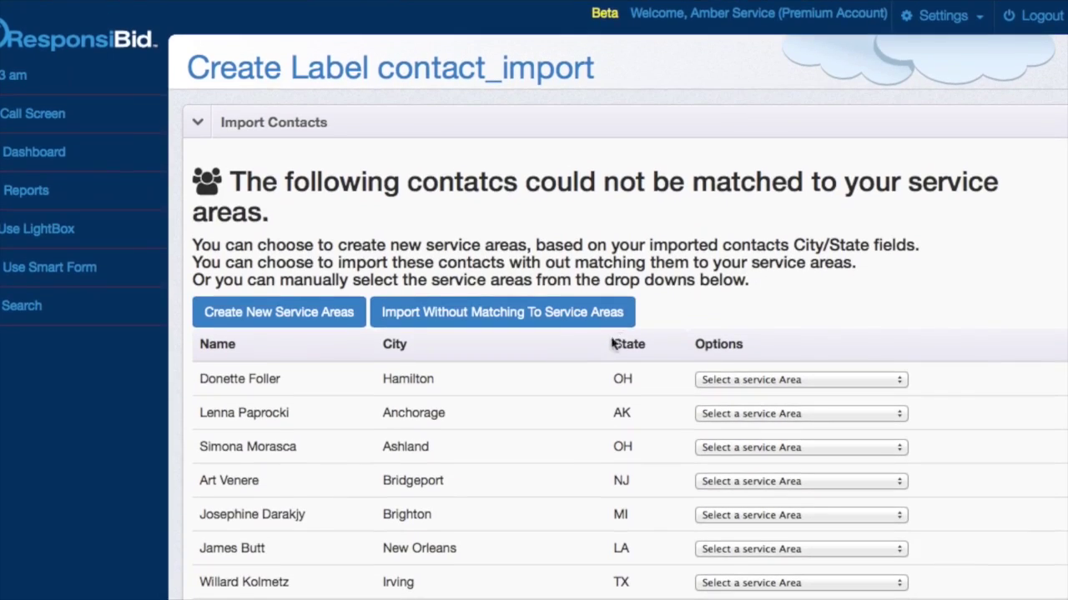
{"action": "scroll", "coordinate": [653, 386], "scroll_direction": "down", "scroll_amount": 6}
{"action": "scroll", "coordinate": [653, 387], "scroll_direction": "up", "scroll_amount": 4}
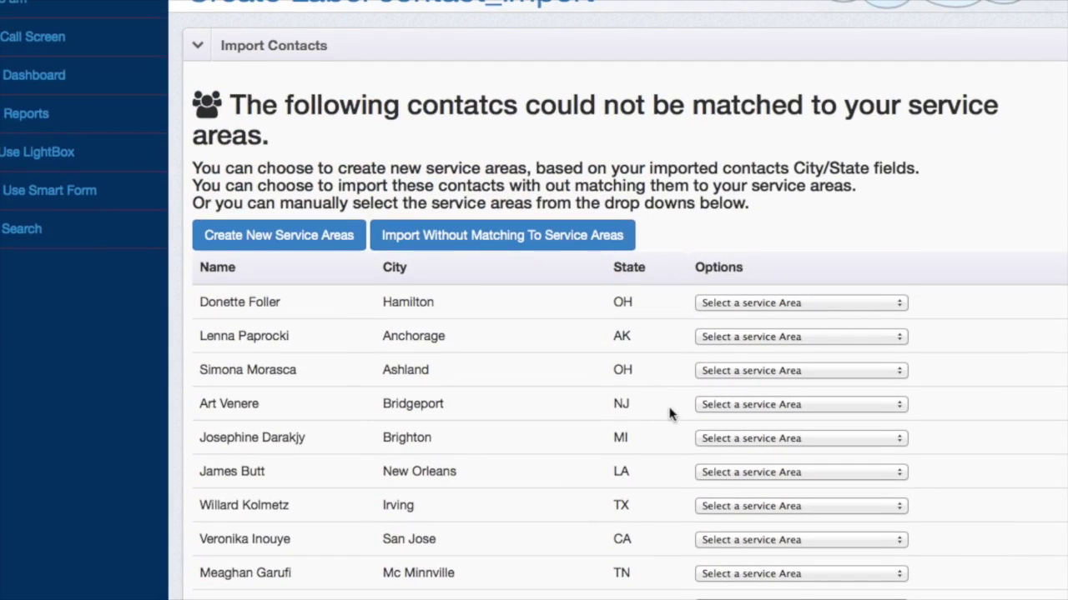
- Try the bulk service-area options, Create New Service Areas and import without matching
{"action": "left_click", "coordinate": [722, 303]}
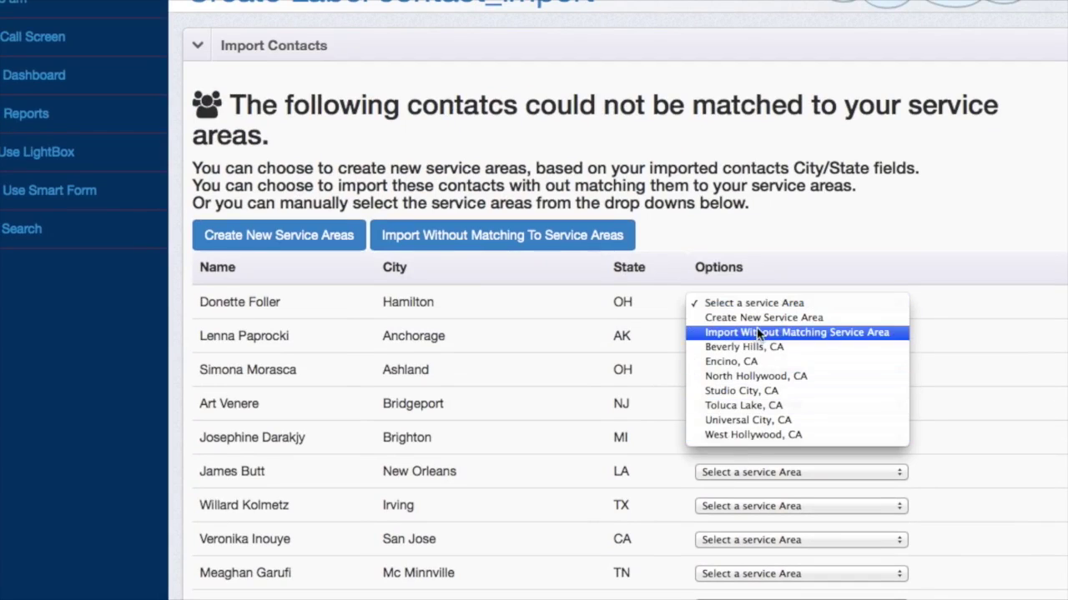
{"action": "left_click", "coordinate": [970, 297]}
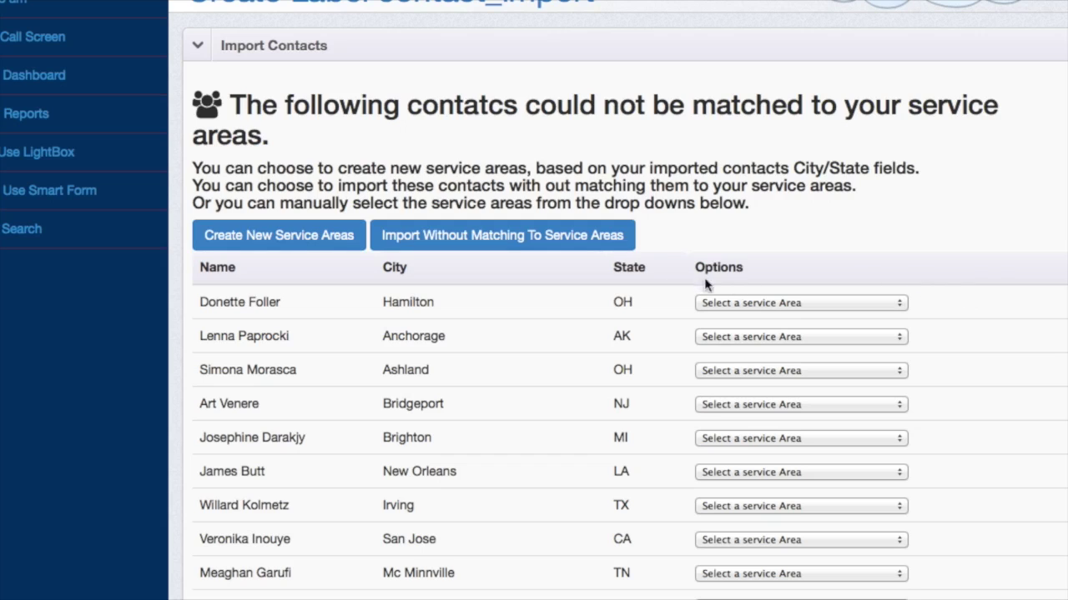
{"action": "left_click", "coordinate": [305, 236]}
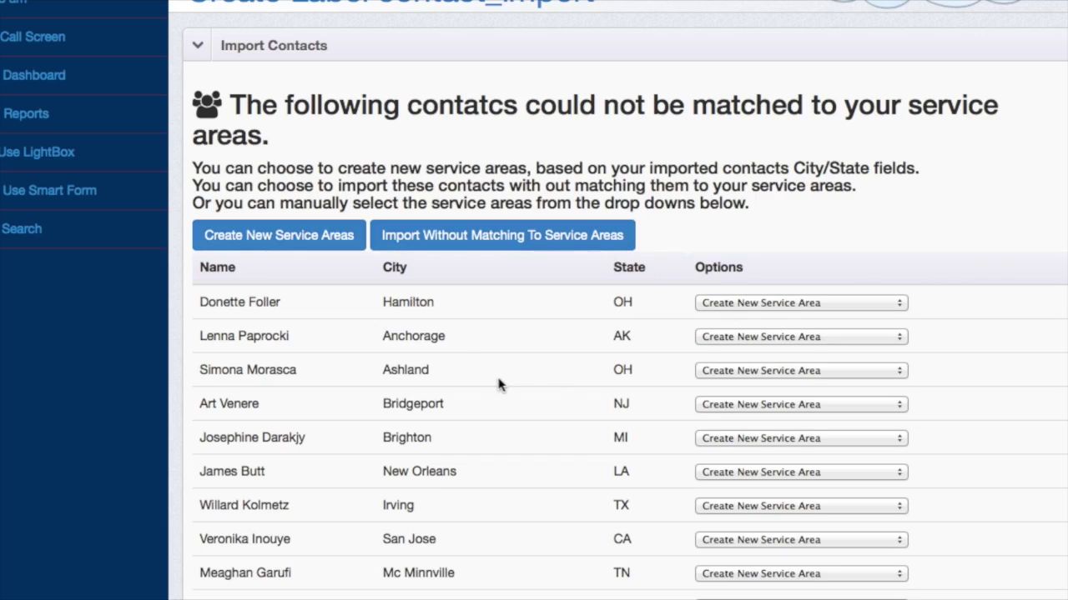
{"action": "scroll", "coordinate": [493, 400], "scroll_direction": "down", "scroll_amount": 3}
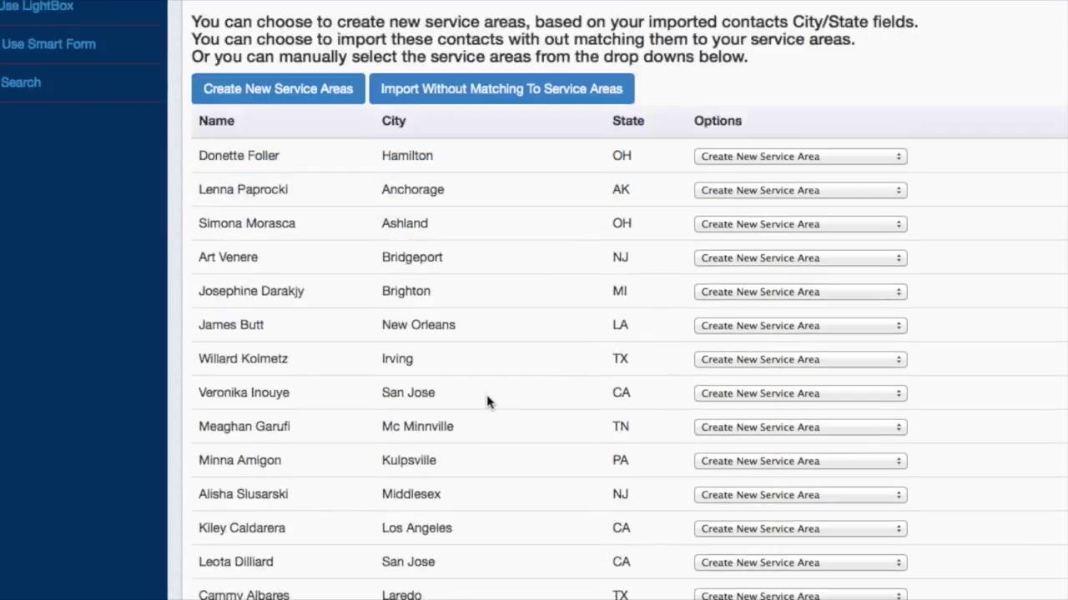
{"action": "scroll", "coordinate": [517, 358], "scroll_direction": "down", "scroll_amount": 3}
{"action": "scroll", "coordinate": [474, 338], "scroll_direction": "up", "scroll_amount": 2}
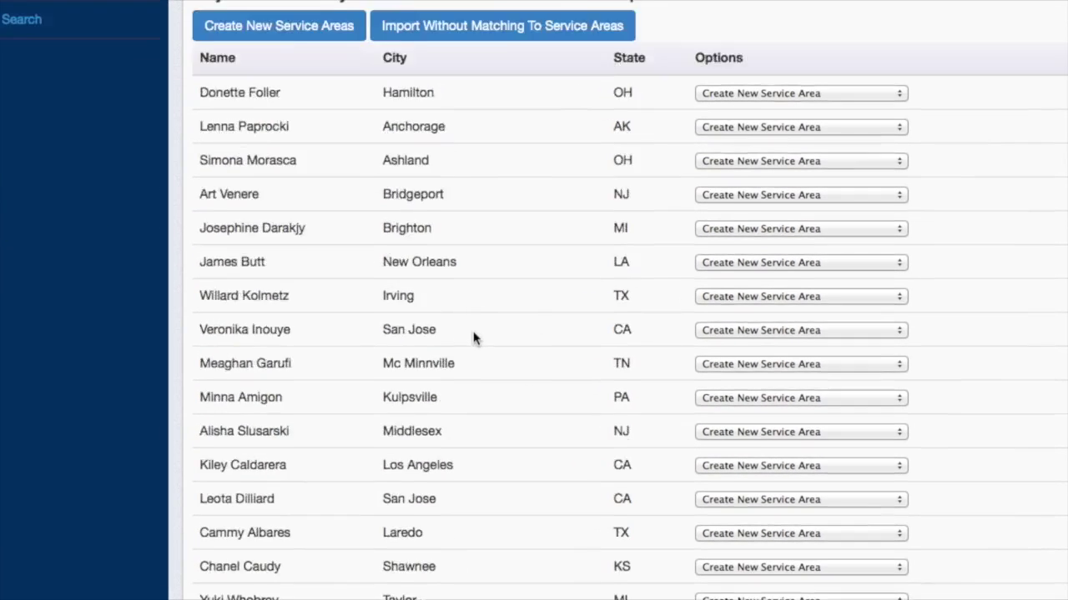
{"action": "scroll", "coordinate": [473, 338], "scroll_direction": "up", "scroll_amount": 2}
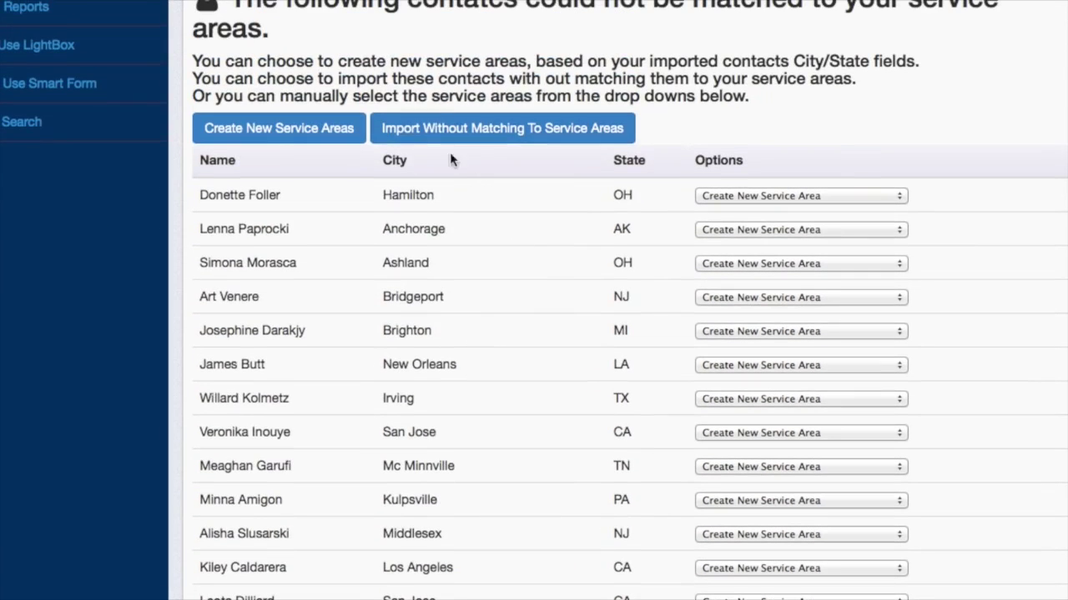
{"action": "left_click", "coordinate": [427, 138]}
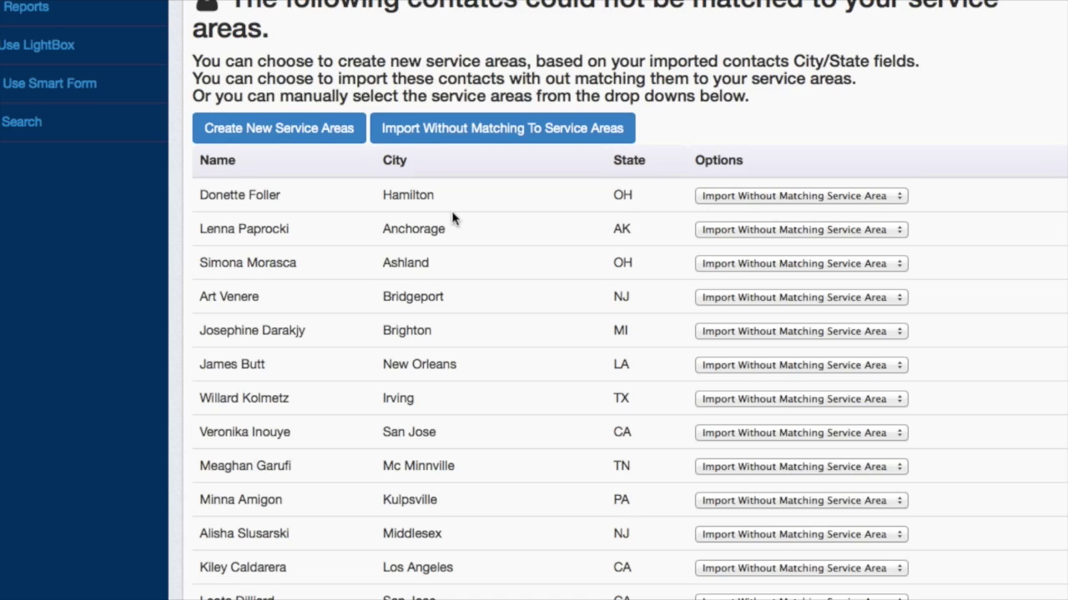
{"action": "scroll", "coordinate": [452, 218], "scroll_direction": "down", "scroll_amount": 3}
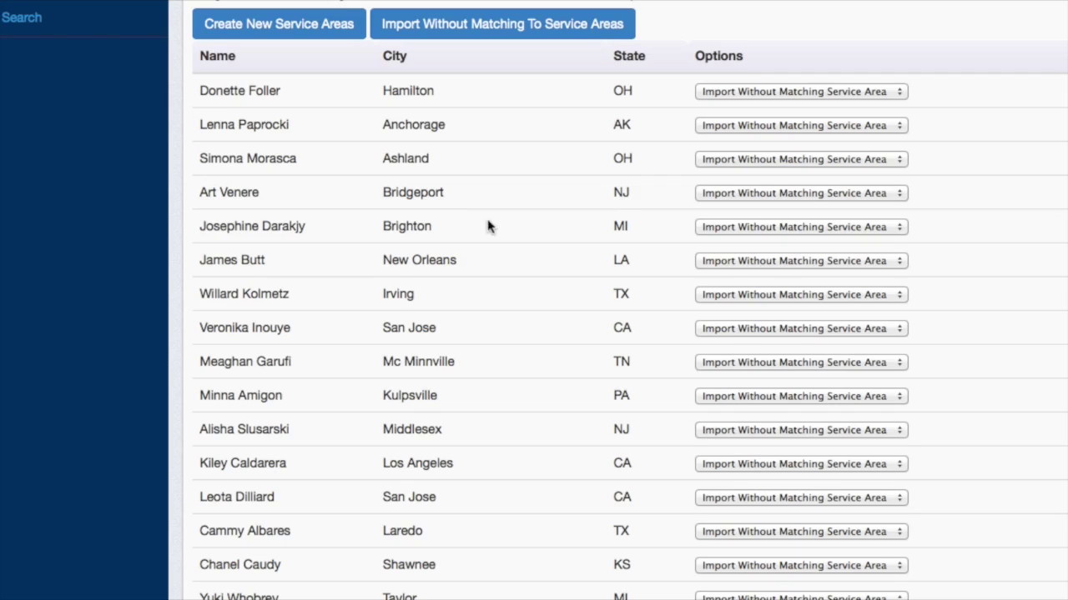
{"action": "scroll", "coordinate": [490, 227], "scroll_direction": "up", "scroll_amount": 5}
- Set every contact to Create New Service Area and save the 500-contact import
{"action": "left_click", "coordinate": [261, 267]}
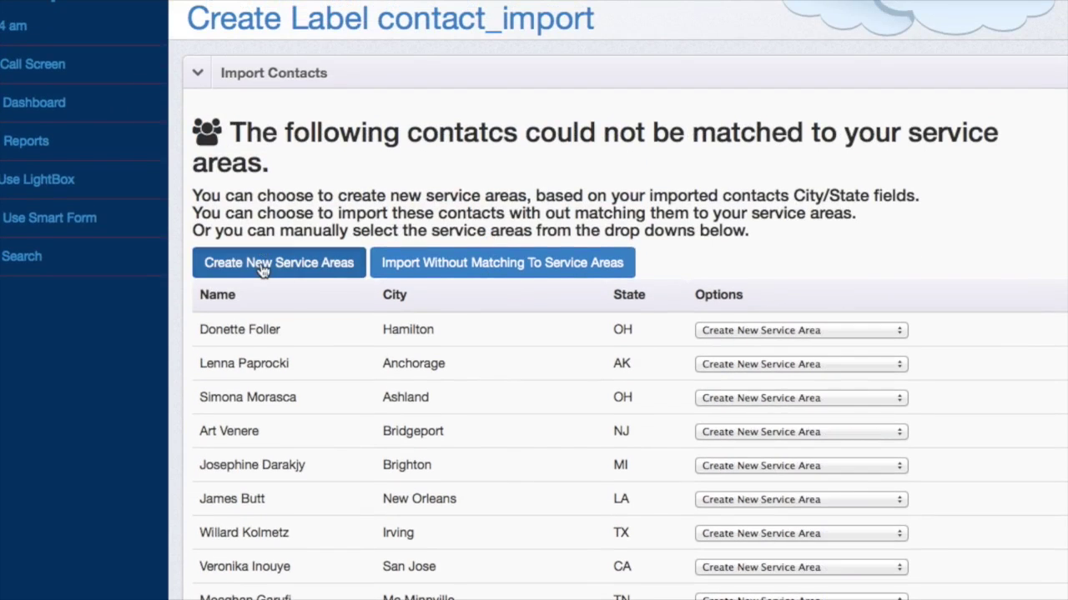
{"action": "scroll", "coordinate": [574, 370], "scroll_direction": "down", "scroll_amount": 10}
{"action": "scroll", "coordinate": [574, 369], "scroll_direction": "down", "scroll_amount": 15}
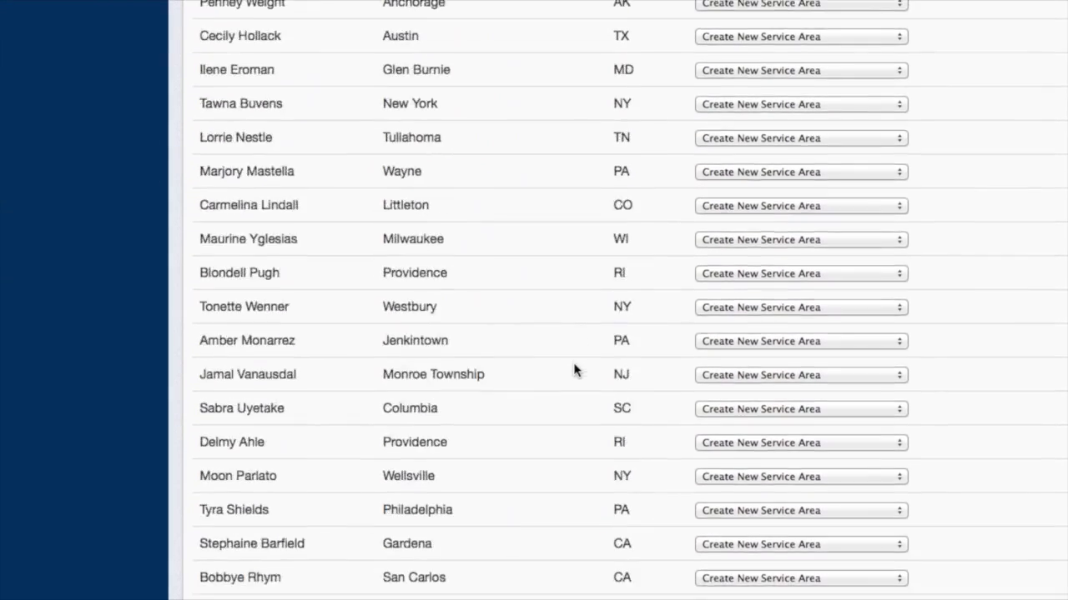
{"action": "scroll", "coordinate": [575, 370], "scroll_direction": "down", "scroll_amount": 15}
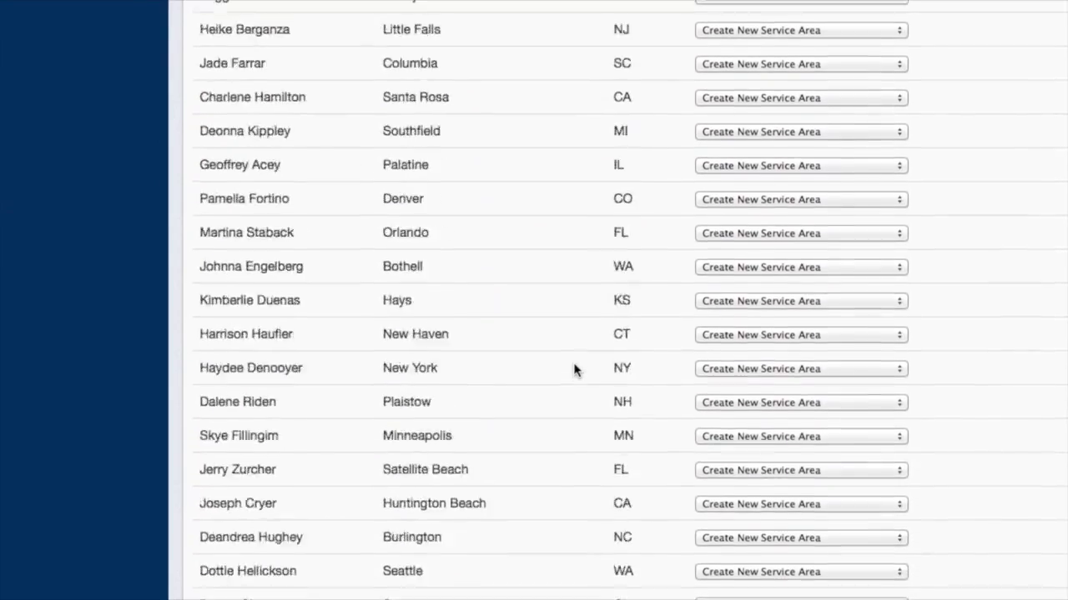
{"action": "scroll", "coordinate": [575, 370], "scroll_direction": "down", "scroll_amount": 15}
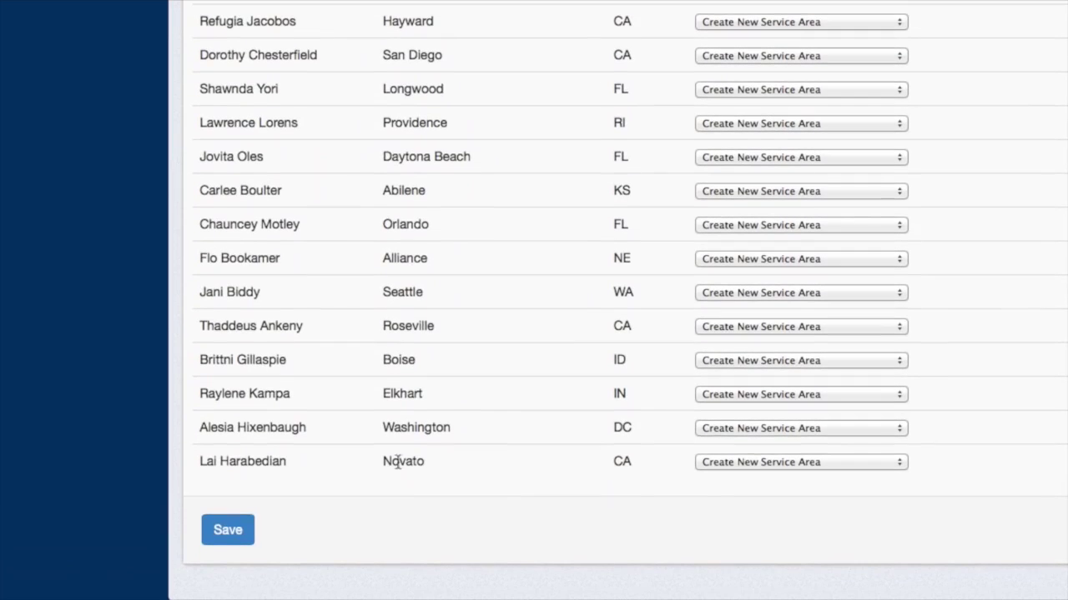
{"action": "left_click", "coordinate": [230, 540]}
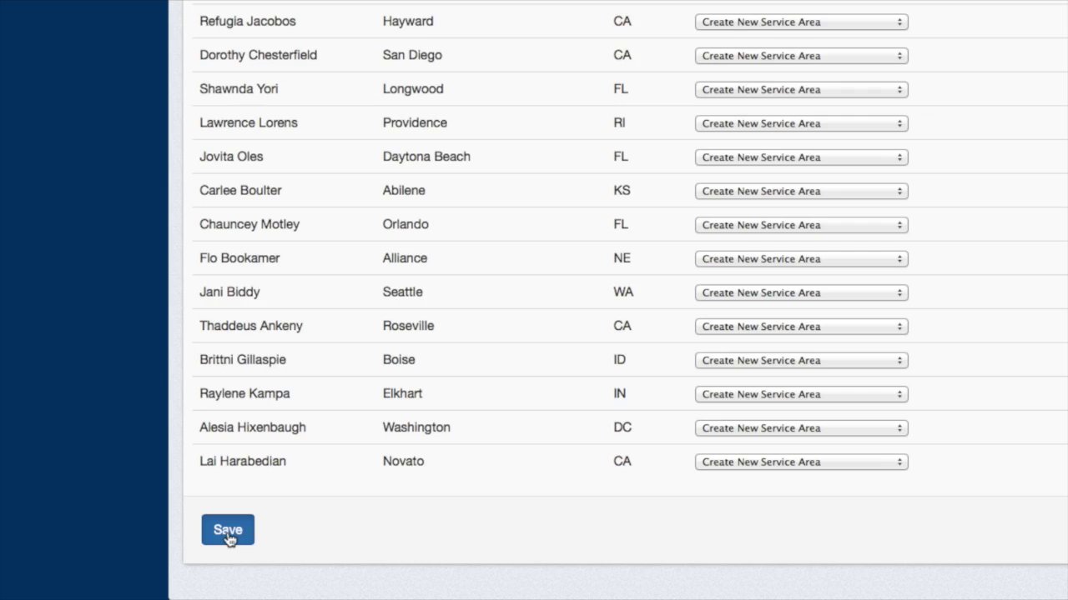
{"action": "left_click", "coordinate": [228, 534]}
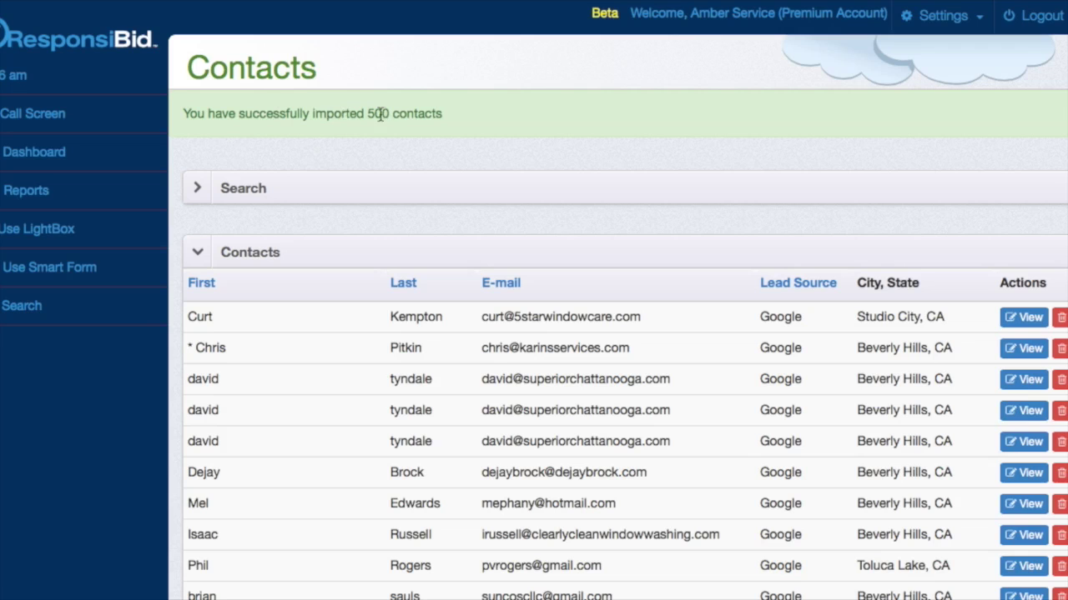
- Search the contacts filtered to the Anchorage, AK service area
{"action": "scroll", "coordinate": [433, 166], "scroll_direction": "down", "scroll_amount": 3}
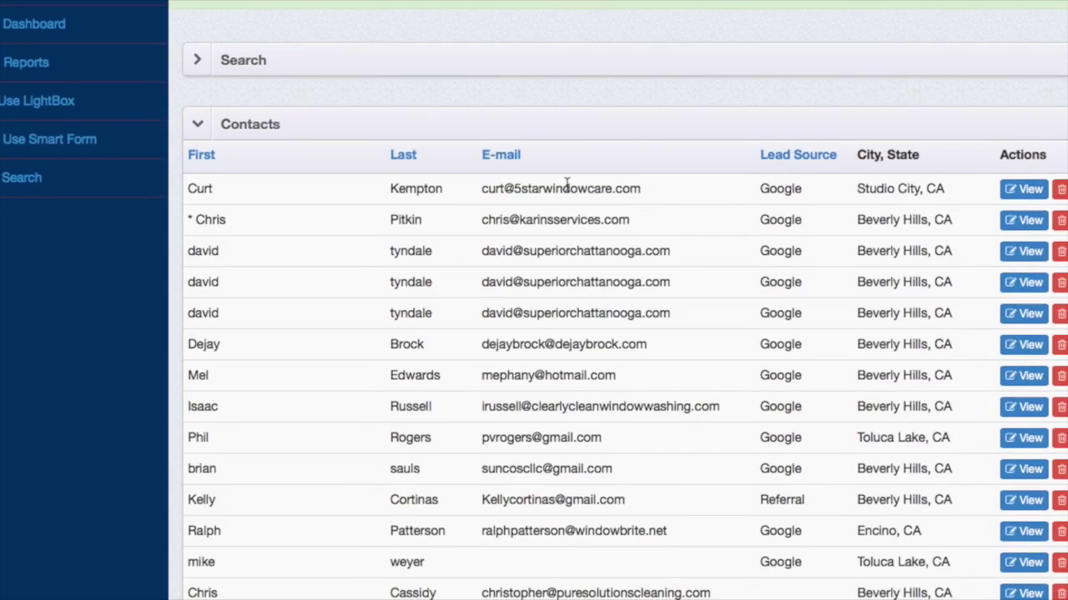
{"action": "scroll", "coordinate": [567, 188], "scroll_direction": "up", "scroll_amount": 3}
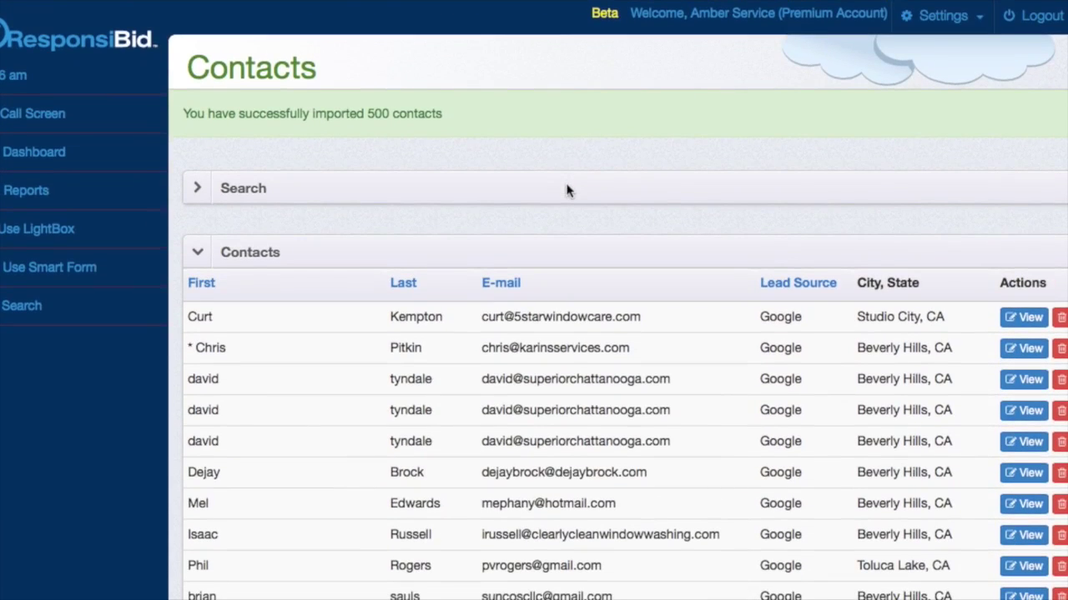
{"action": "scroll", "coordinate": [567, 190], "scroll_direction": "down", "scroll_amount": 5}
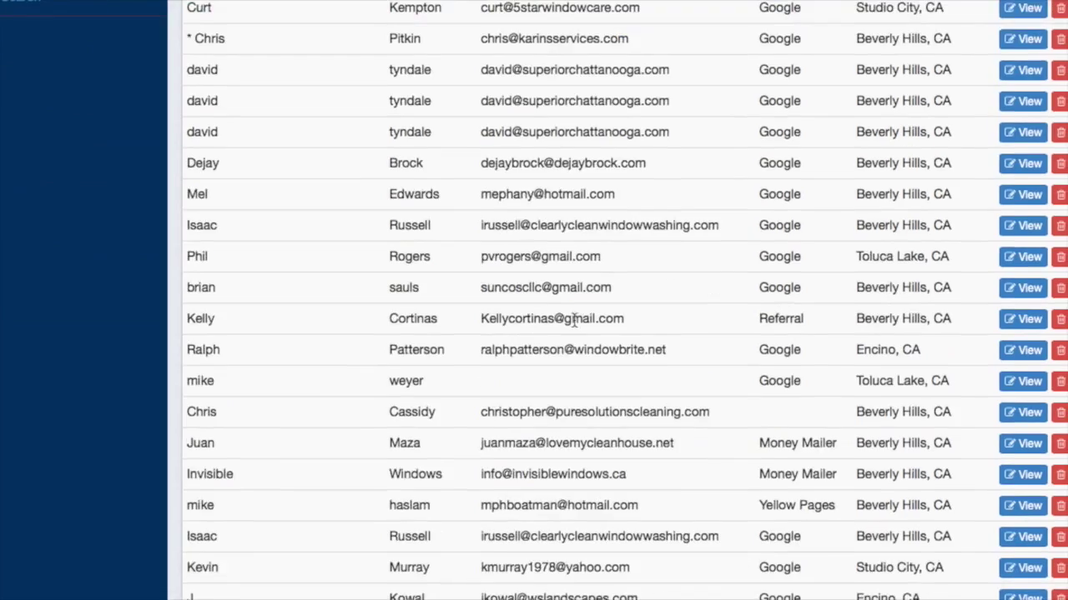
{"action": "scroll", "coordinate": [559, 195], "scroll_direction": "up", "scroll_amount": 5}
{"action": "left_click", "coordinate": [552, 201]}
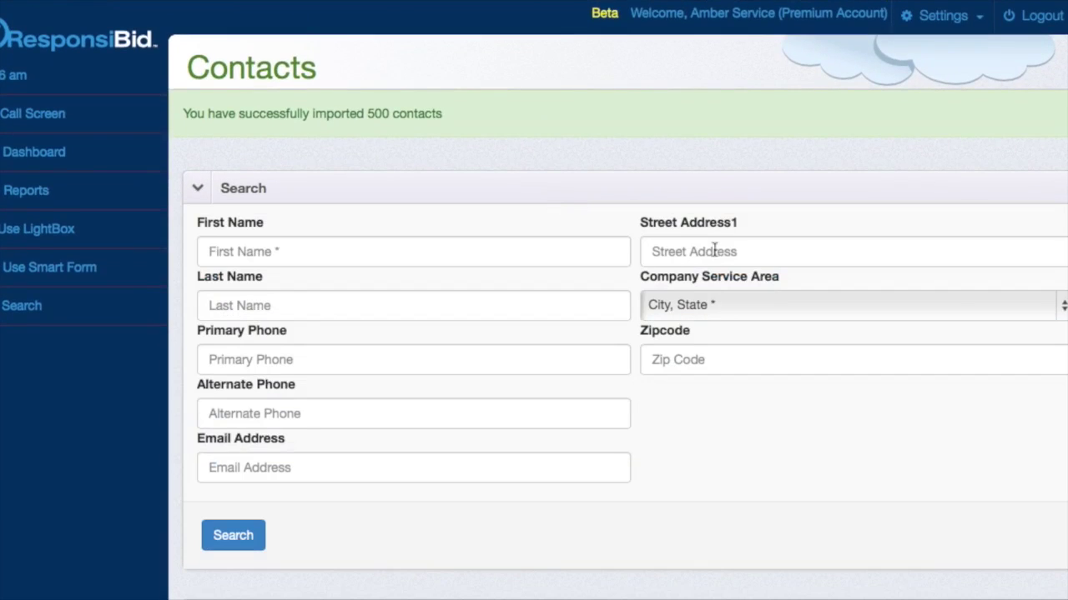
{"action": "left_click", "coordinate": [689, 310]}
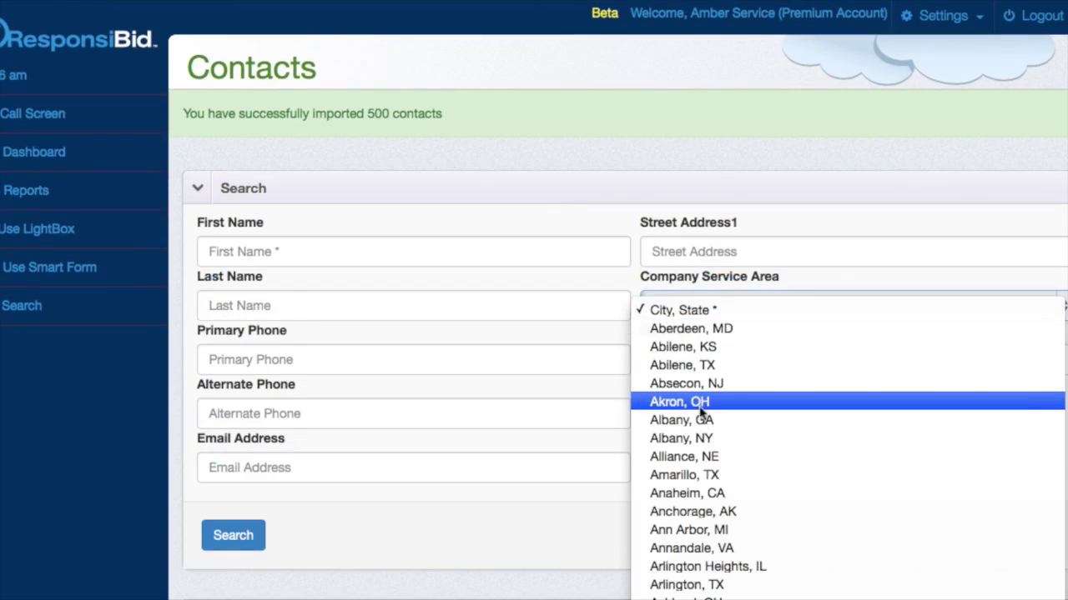
{"action": "left_click", "coordinate": [702, 512]}
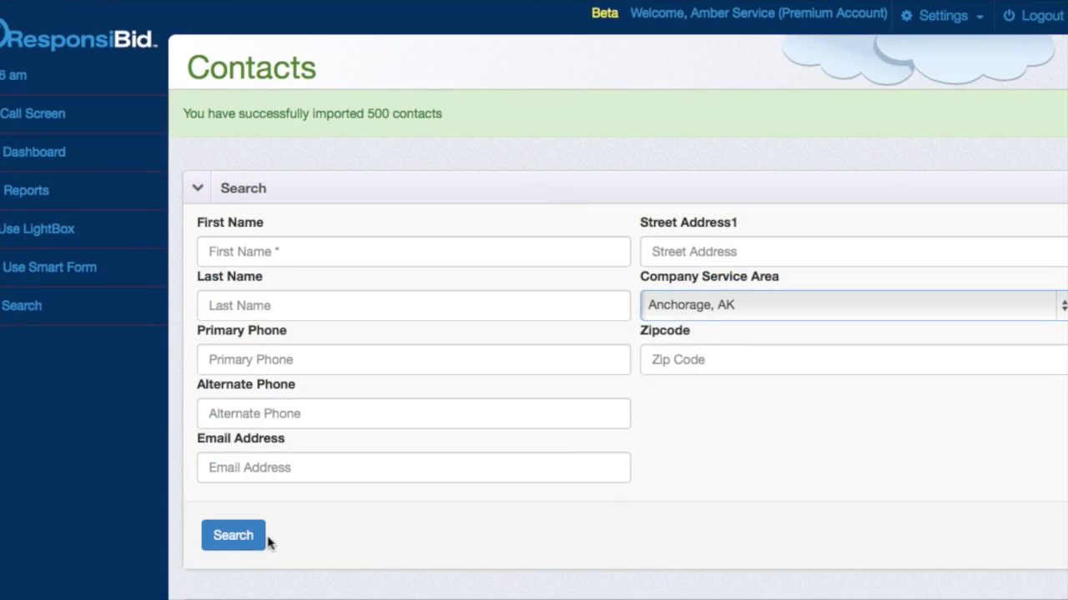
{"action": "left_click", "coordinate": [246, 542]}
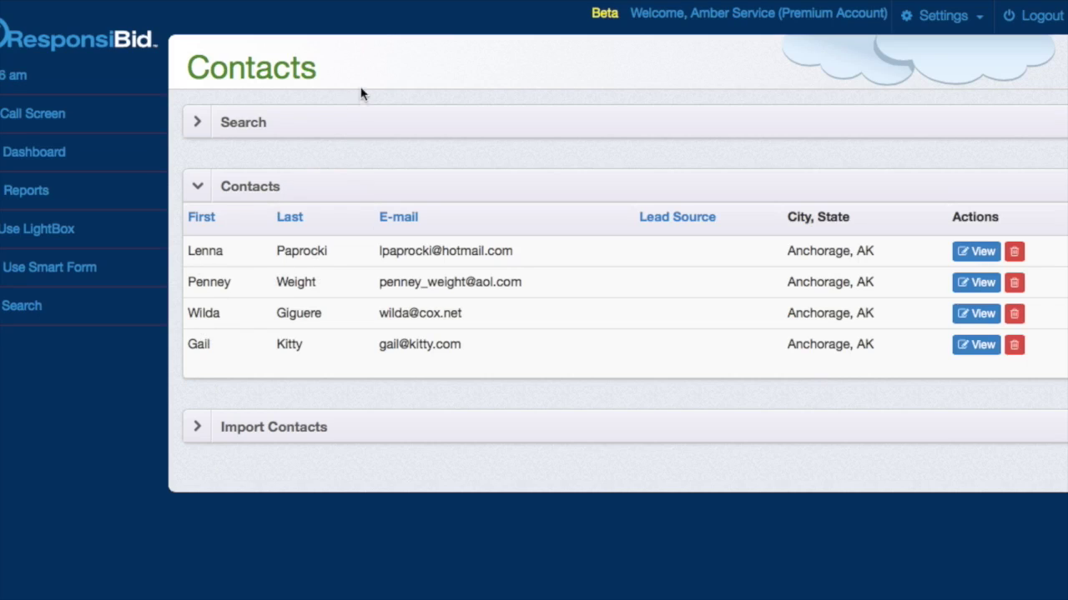
- Search the contacts by a partial first name to find the single match
{"action": "left_click", "coordinate": [359, 119]}
{"action": "left_click", "coordinate": [281, 184]}
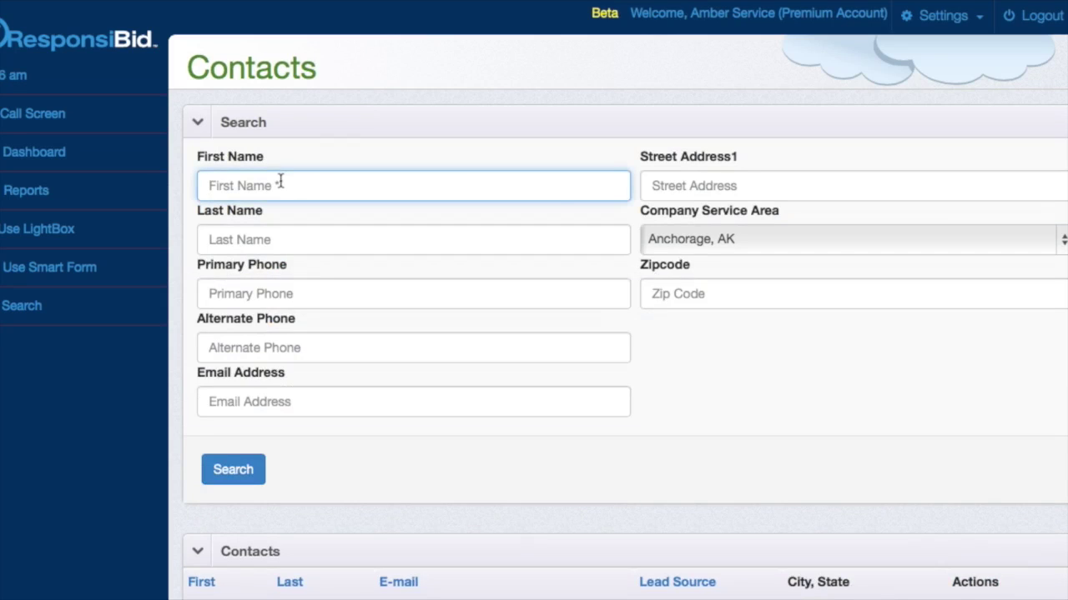
{"action": "type", "text": "Wilda"}
{"action": "left_click", "coordinate": [237, 471]}
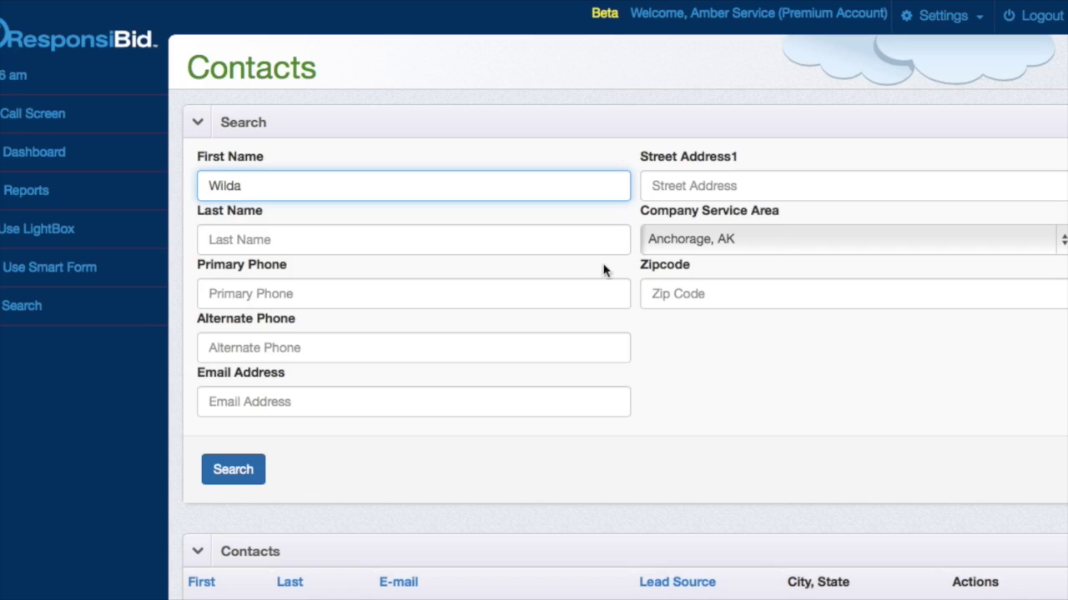
{"action": "key", "text": "Return"}
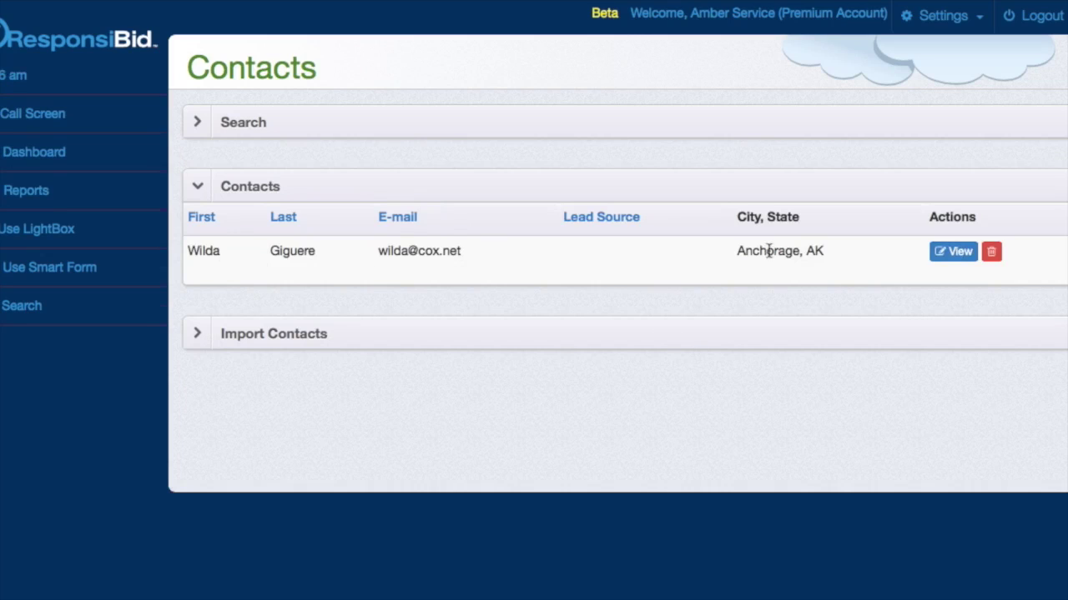
- View the found Anchorage contact's Customer Profile and scroll through its details
{"action": "left_click", "coordinate": [956, 251]}
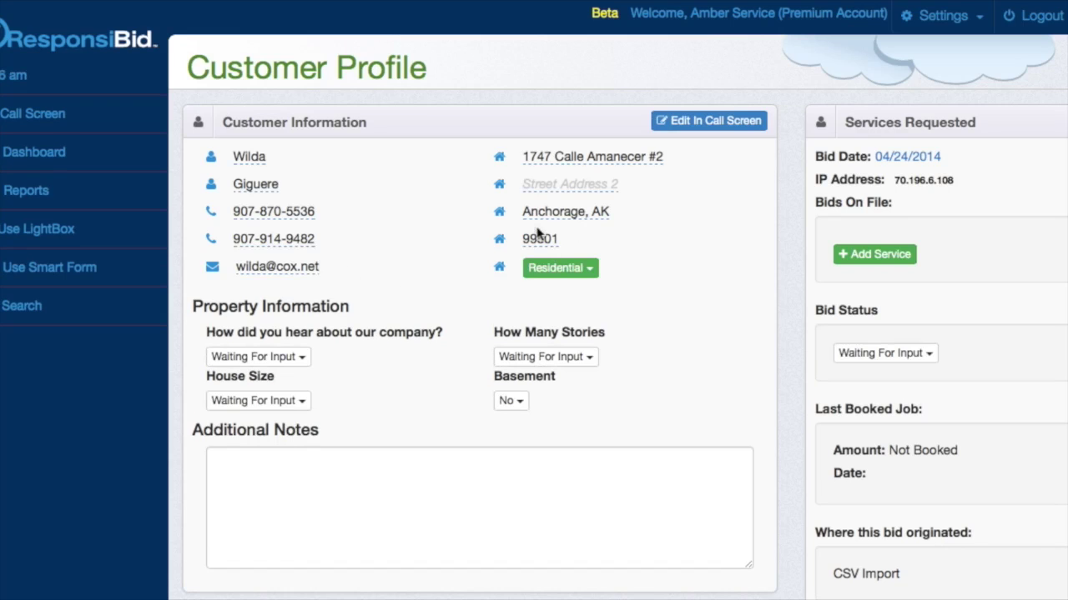
{"action": "scroll", "coordinate": [575, 232], "scroll_direction": "down", "scroll_amount": 3}
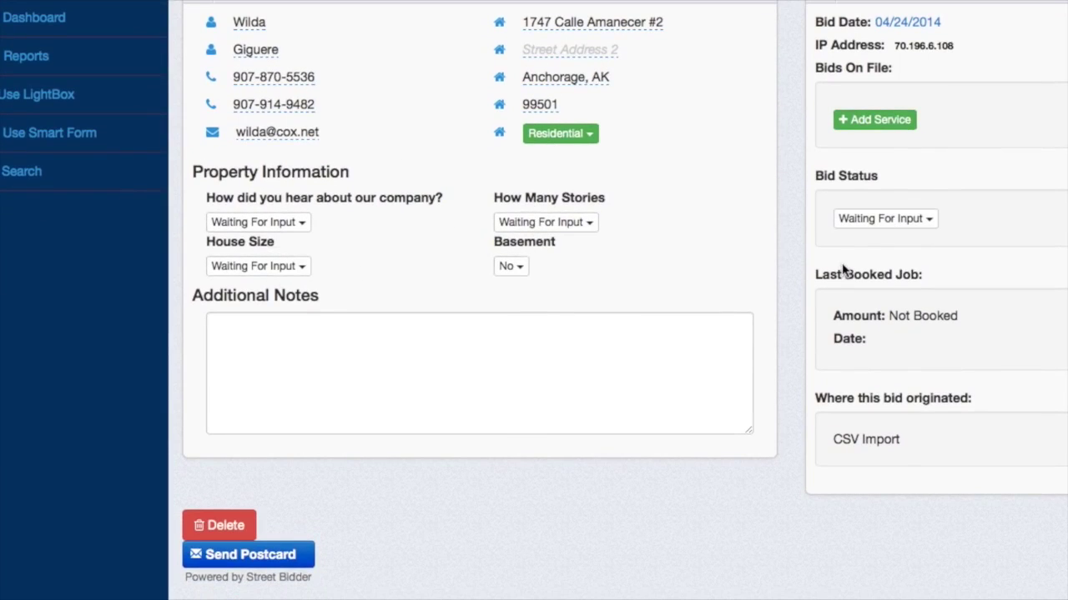
{"action": "scroll", "coordinate": [765, 326], "scroll_direction": "down", "scroll_amount": 2}
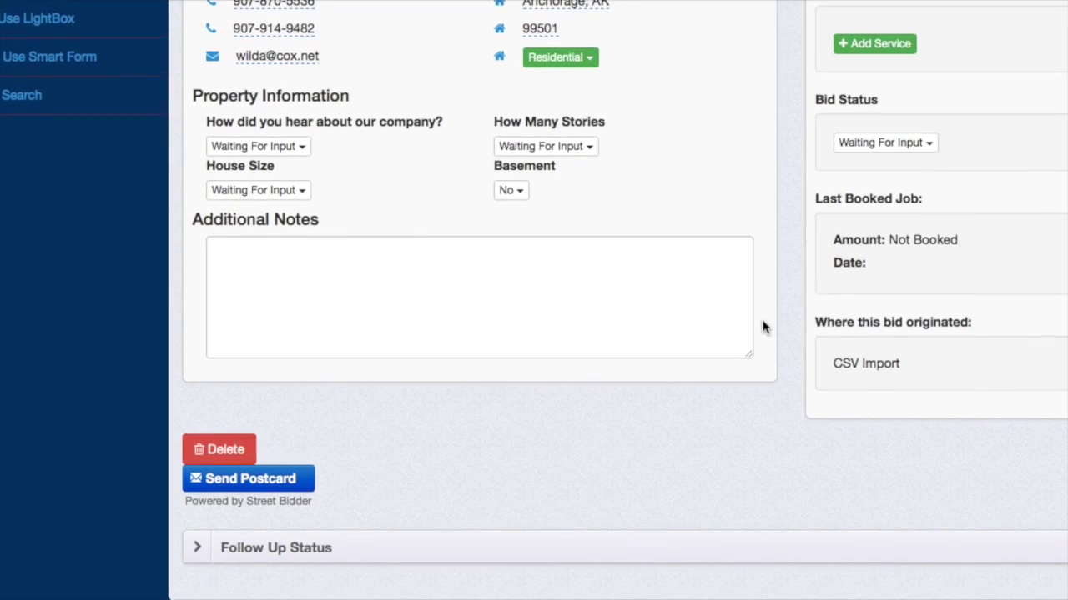
{"action": "scroll", "coordinate": [658, 501], "scroll_direction": "up", "scroll_amount": 5}
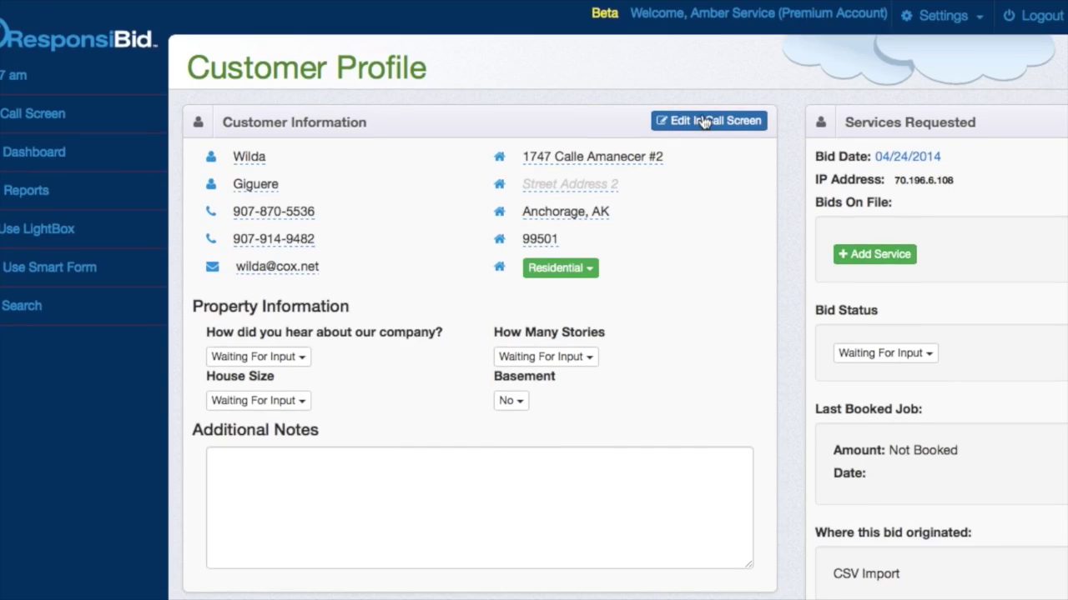
- On the Call Screen, enter the contact's first name and Auto Fill their saved details
{"action": "left_click", "coordinate": [92, 125]}
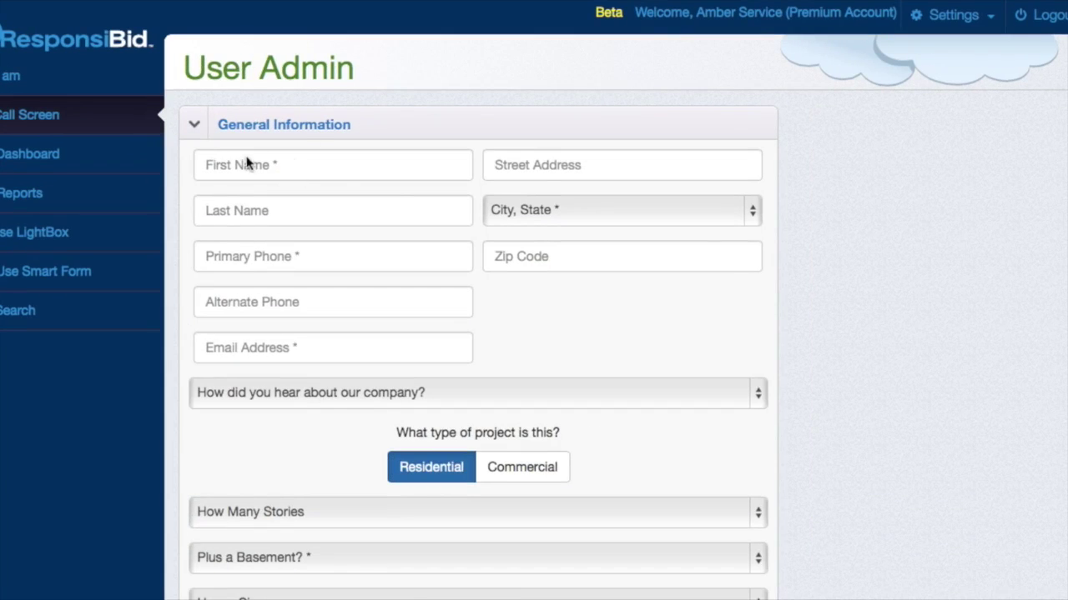
{"action": "left_click", "coordinate": [217, 169]}
{"action": "type", "text": "Wilda"}
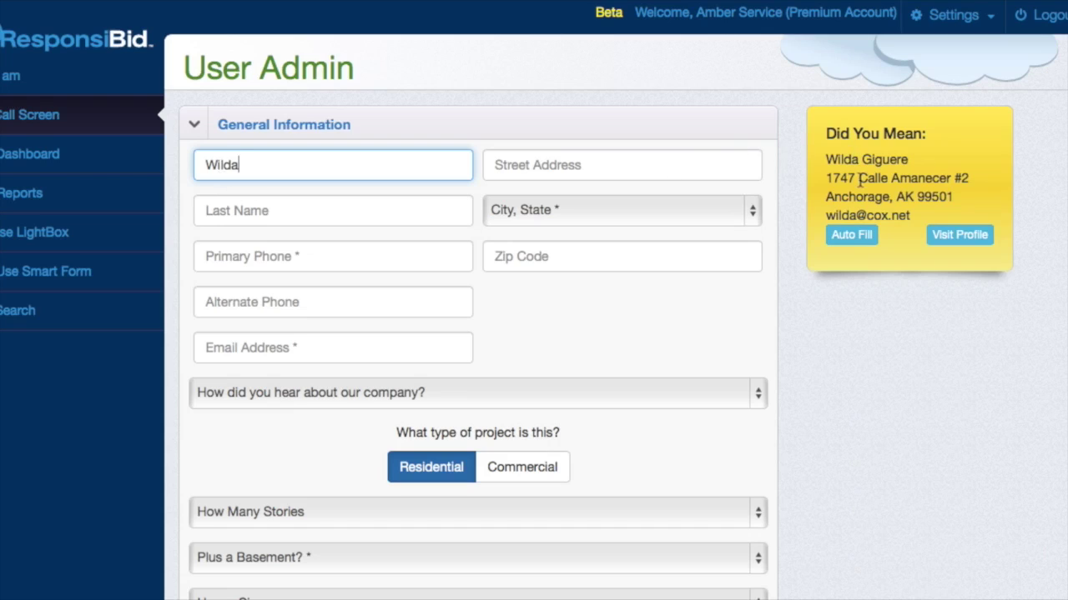
{"action": "left_click", "coordinate": [854, 238]}
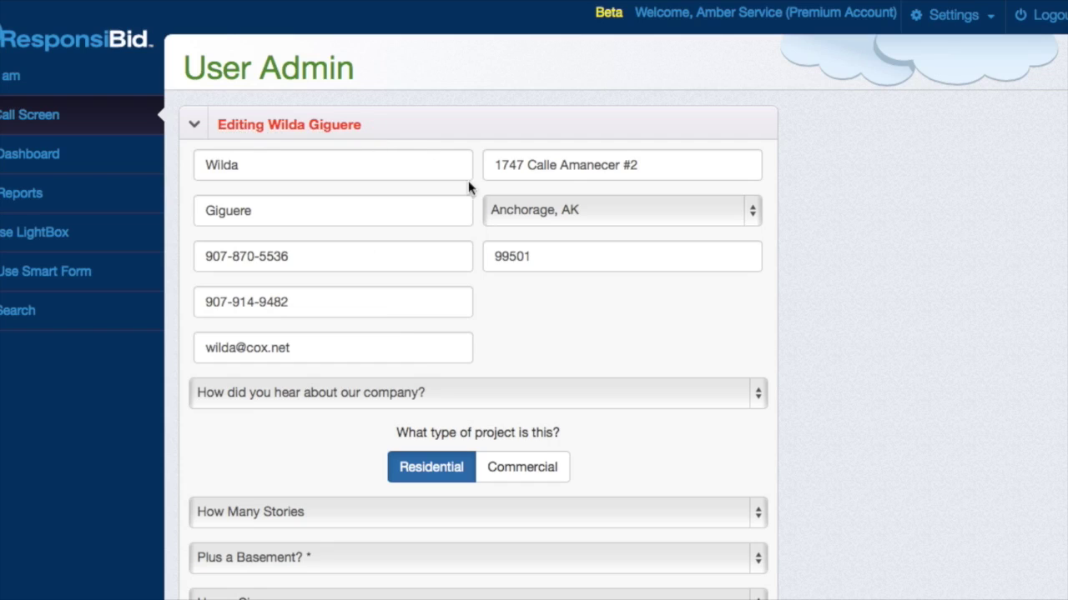
- Record Referral as how the customer heard about the business
{"action": "scroll", "coordinate": [529, 326], "scroll_direction": "down", "scroll_amount": 1}
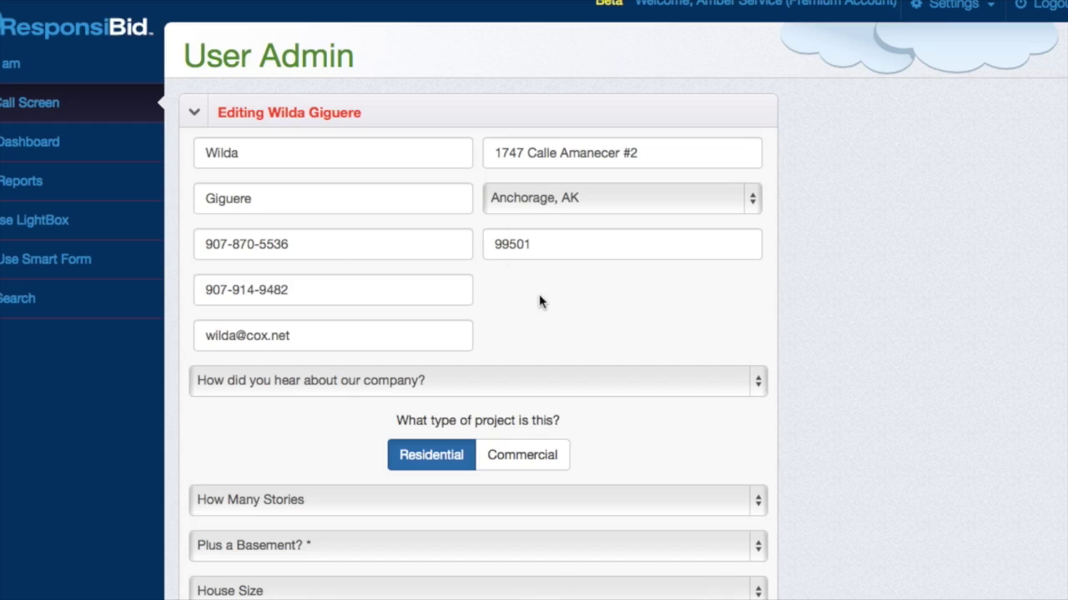
{"action": "scroll", "coordinate": [538, 298], "scroll_direction": "down", "scroll_amount": 4}
{"action": "scroll", "coordinate": [540, 300], "scroll_direction": "down", "scroll_amount": 1}
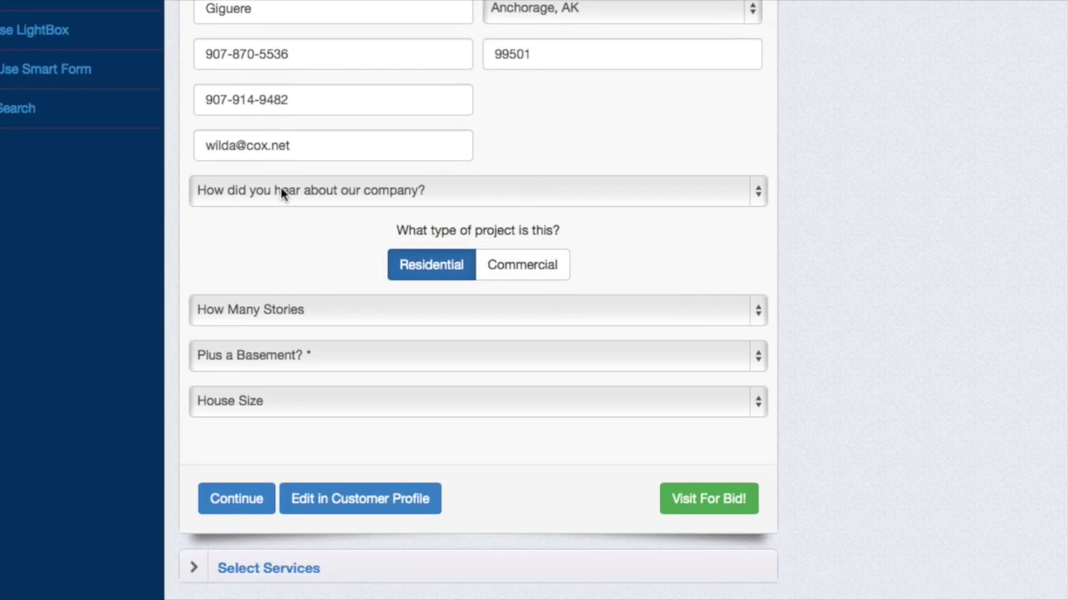
{"action": "left_click", "coordinate": [282, 192]}
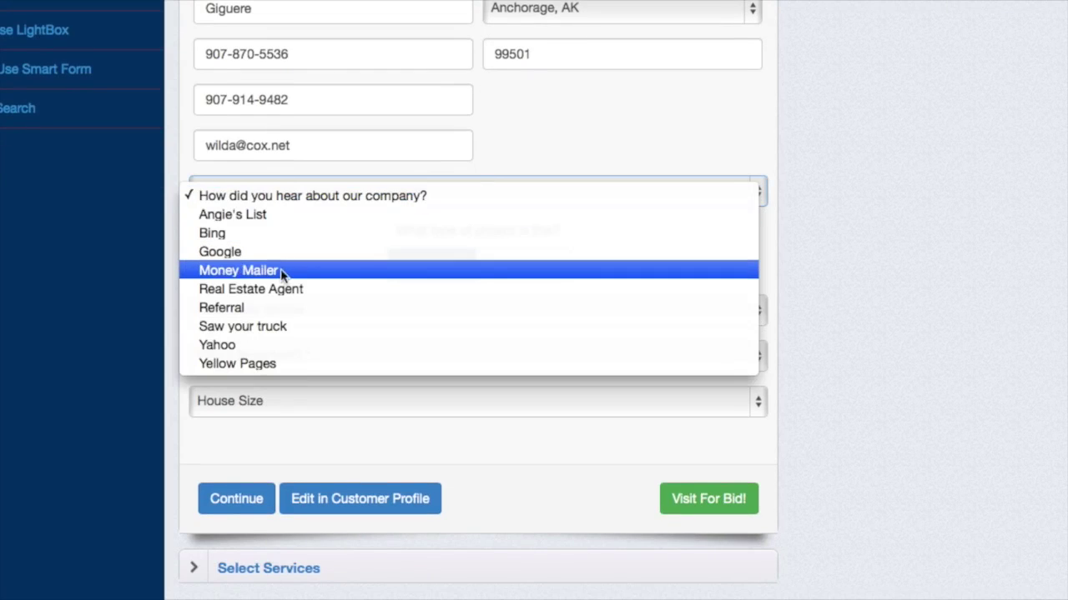
{"action": "left_click", "coordinate": [284, 310]}
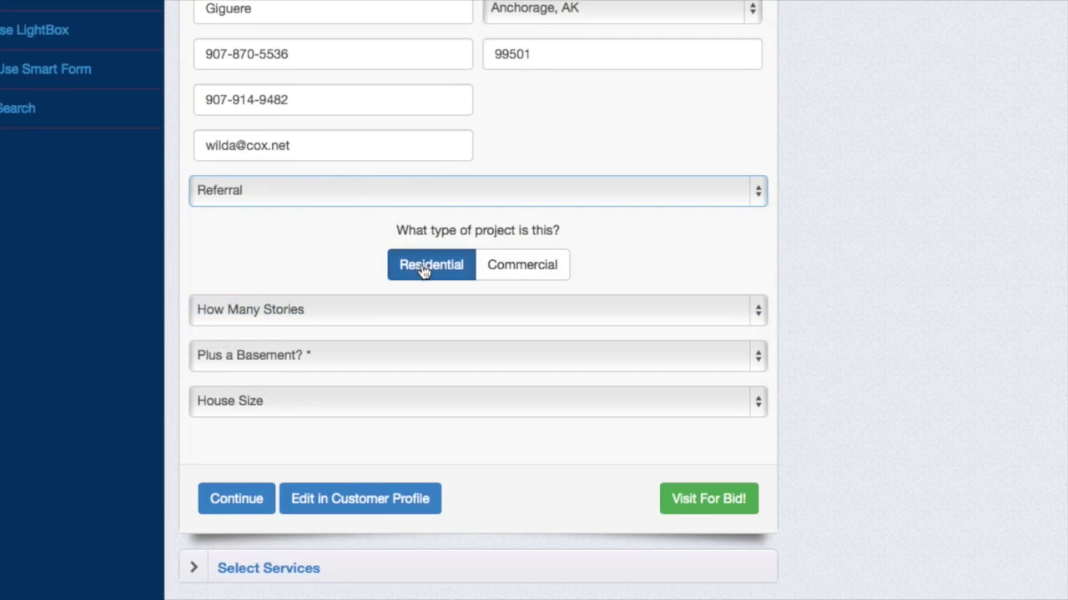
- Describe the home as 2 Story, no basement, 2001 - 2500 sq ft
{"action": "left_click", "coordinate": [410, 310]}
{"action": "left_click", "coordinate": [397, 352]}
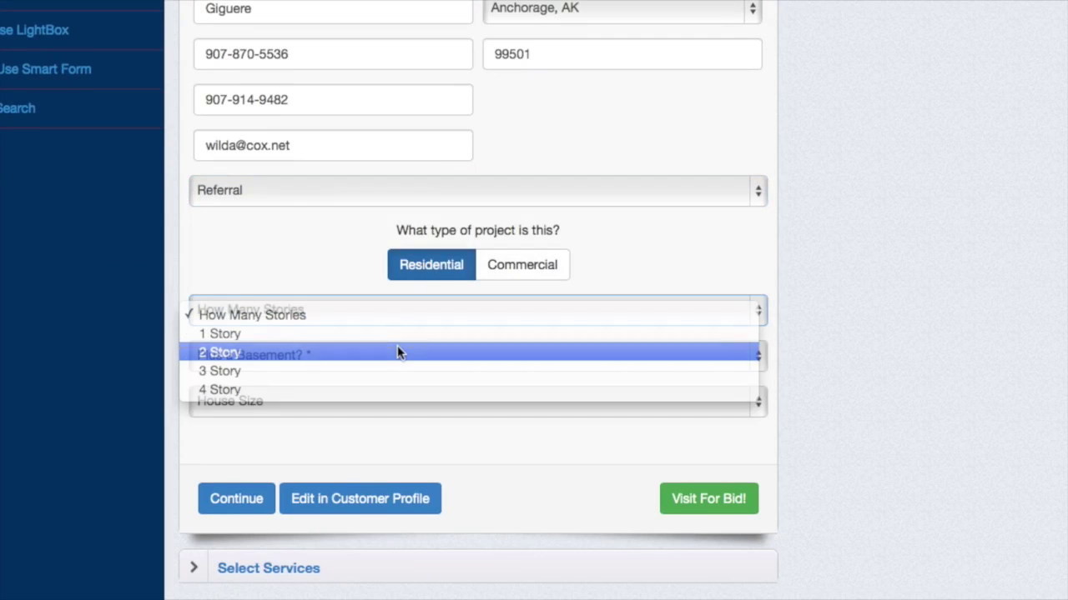
{"action": "left_click", "coordinate": [352, 354]}
{"action": "left_click", "coordinate": [345, 377]}
{"action": "left_click", "coordinate": [357, 404]}
{"action": "left_click", "coordinate": [355, 472]}
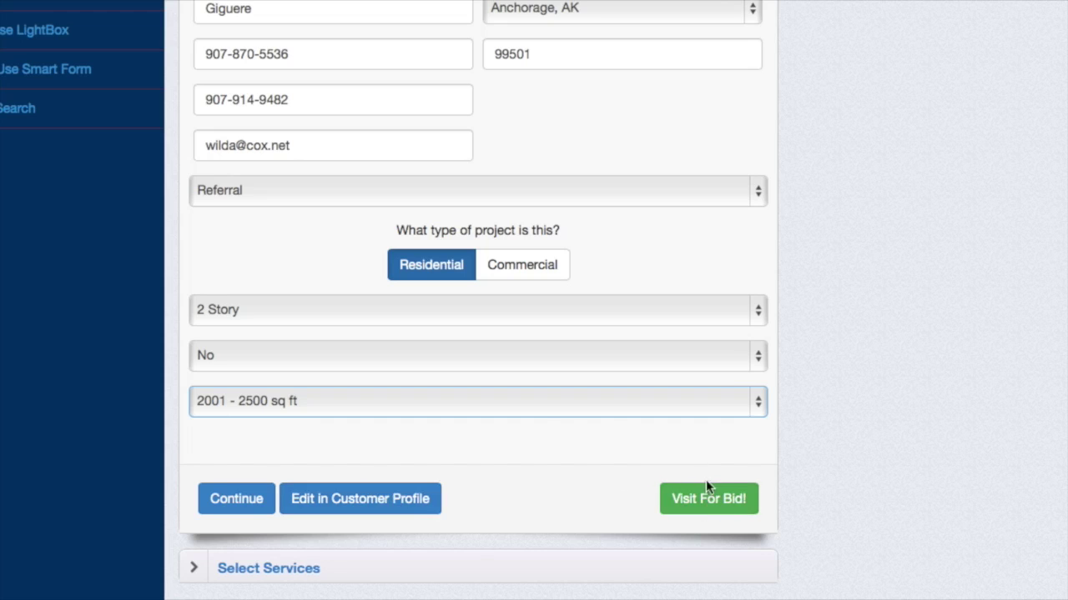
{"action": "scroll", "coordinate": [539, 408], "scroll_direction": "up", "scroll_amount": 2}
{"action": "scroll", "coordinate": [540, 409], "scroll_direction": "down", "scroll_amount": 3}
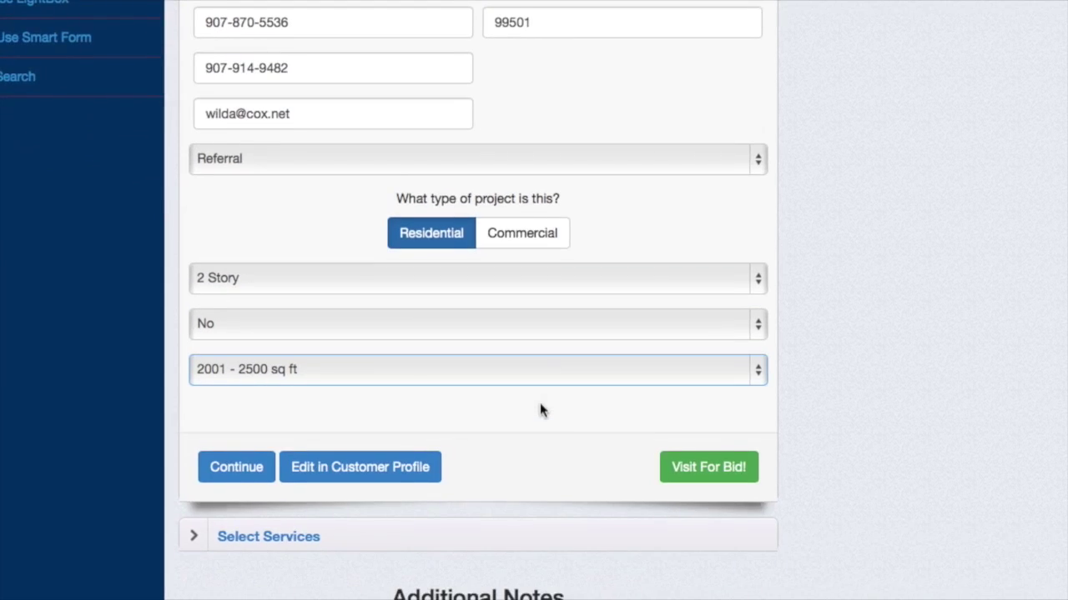
{"action": "scroll", "coordinate": [539, 408], "scroll_direction": "up", "scroll_amount": 4}
{"action": "scroll", "coordinate": [540, 408], "scroll_direction": "down", "scroll_amount": 6}
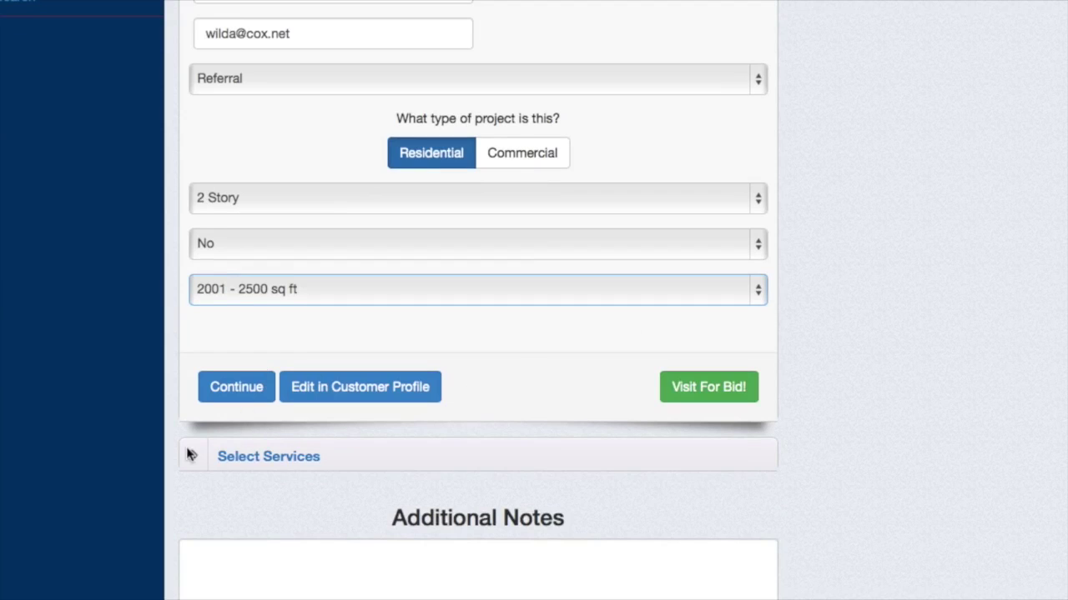
- Move on to the services and request a Rough Quote for gutter cleaning
{"action": "left_click", "coordinate": [234, 402]}
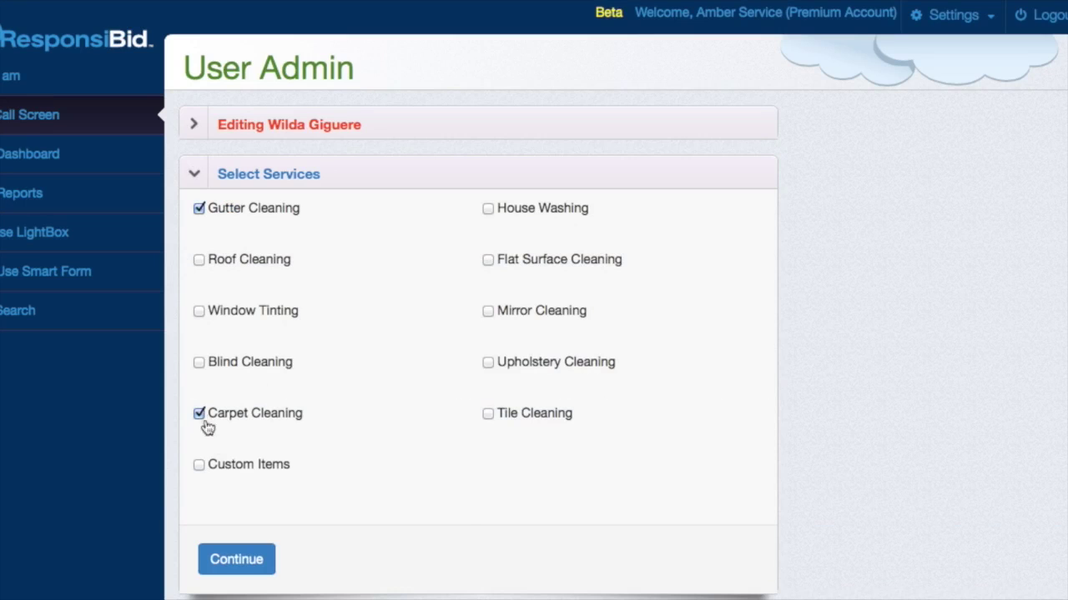
{"action": "left_click", "coordinate": [231, 560]}
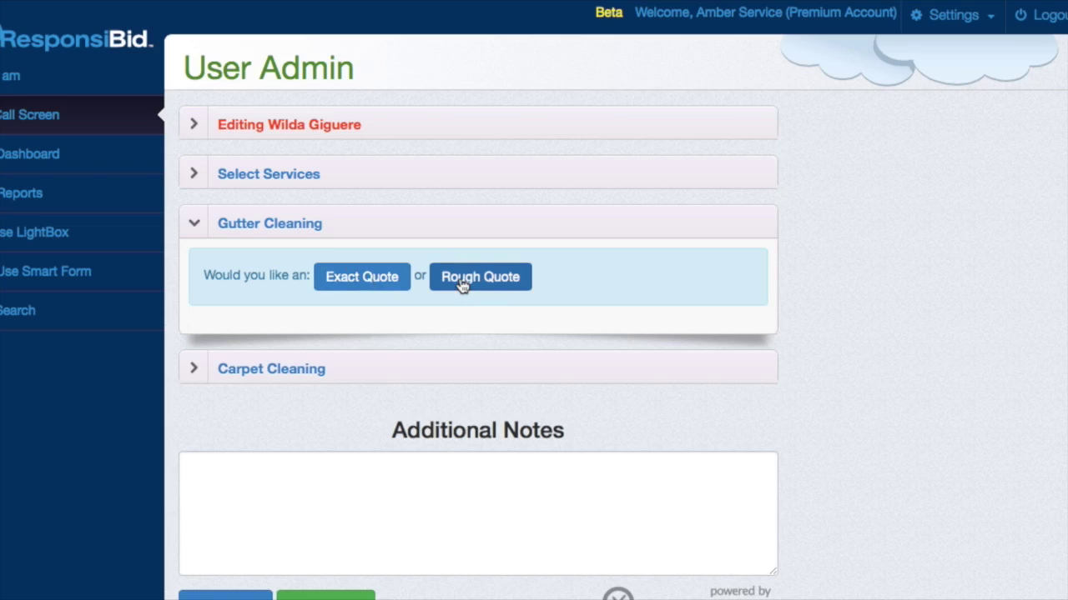
{"action": "left_click", "coordinate": [463, 284]}
{"action": "left_click", "coordinate": [362, 279]}
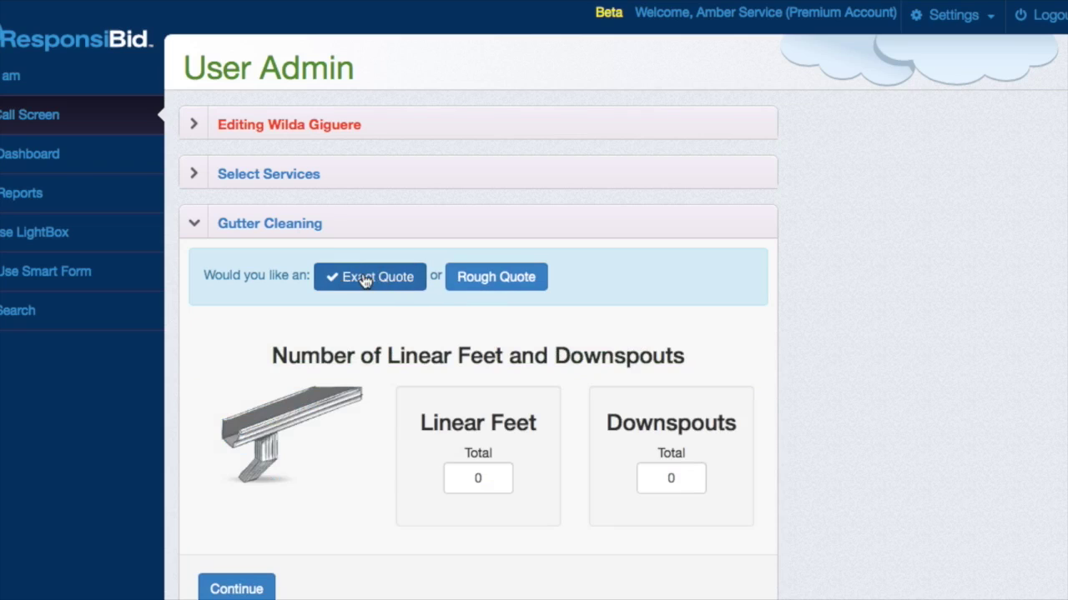
{"action": "left_click", "coordinate": [495, 280]}
{"action": "left_click", "coordinate": [244, 433]}
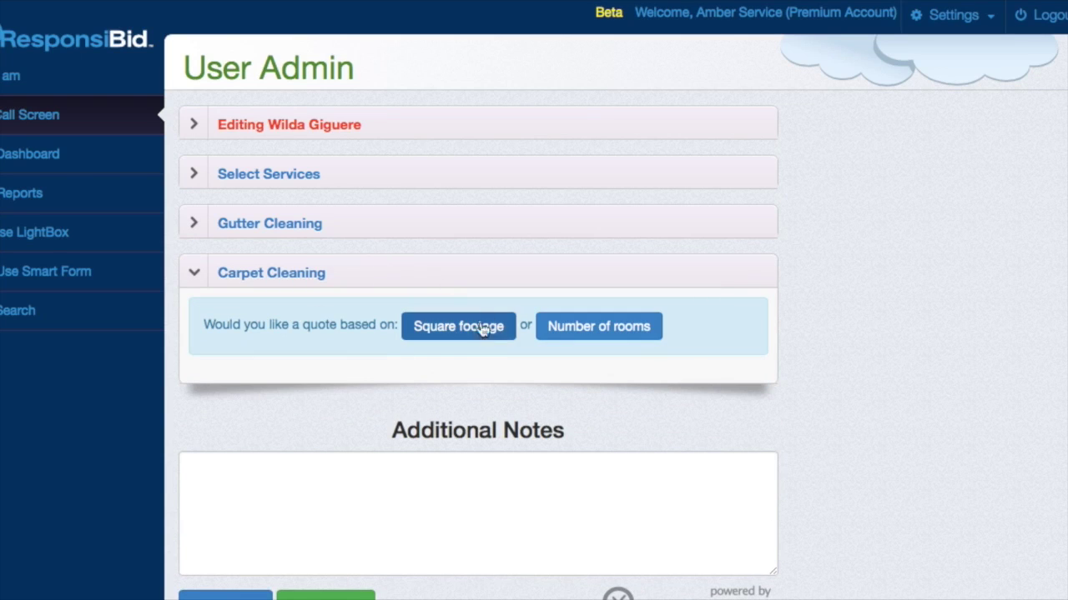
- Quote carpet cleaning by number of rooms: 3 small rooms, 1 large room, 1 hallway
{"action": "left_click", "coordinate": [615, 328]}
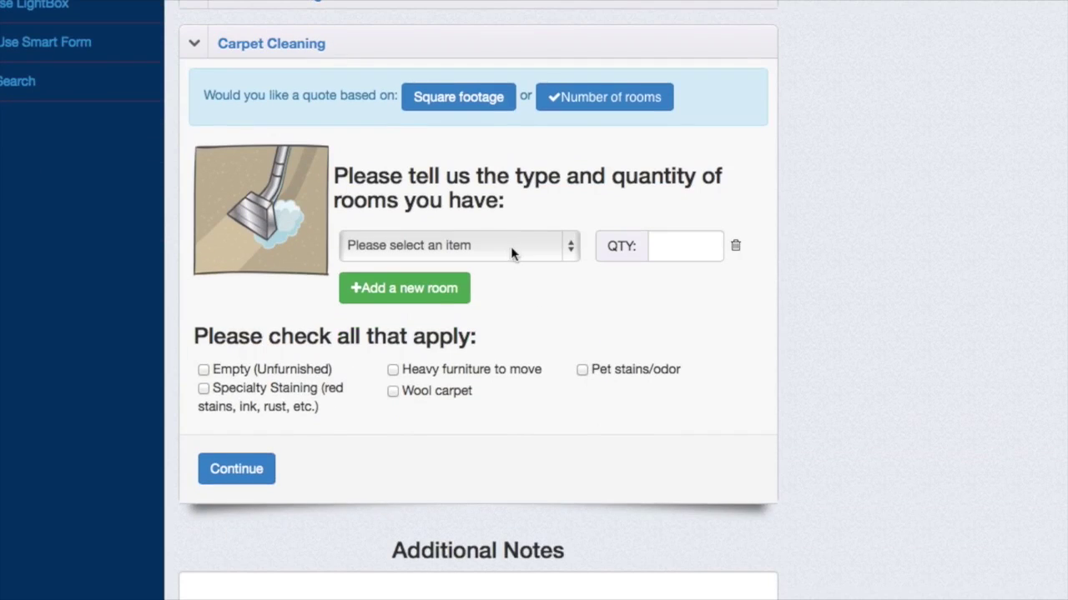
{"action": "left_click", "coordinate": [510, 246]}
{"action": "left_click", "coordinate": [492, 325]}
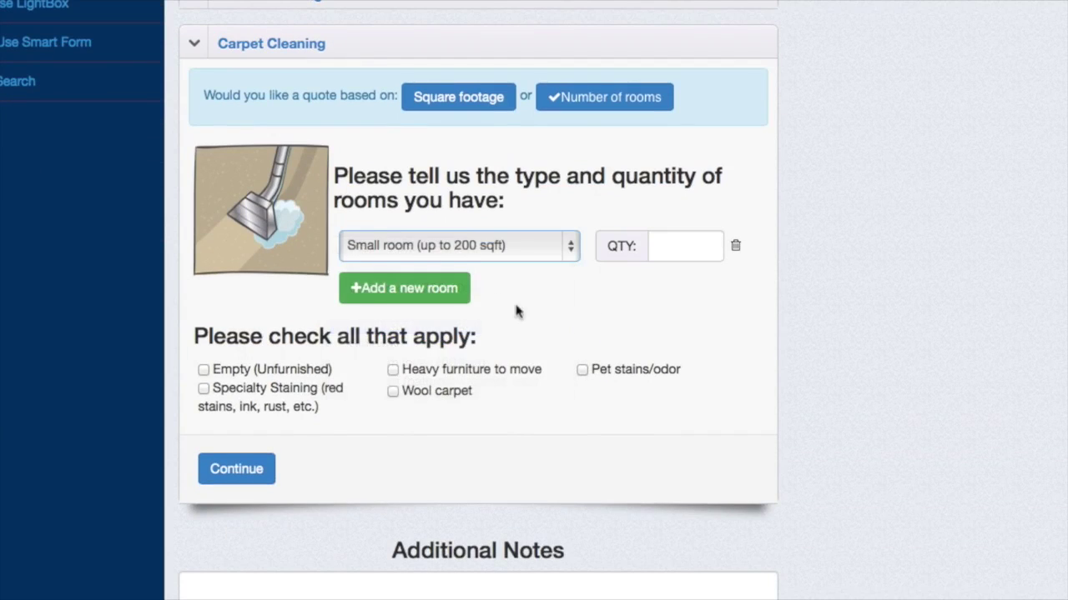
{"action": "left_click", "coordinate": [684, 245]}
{"action": "type", "text": "3"}
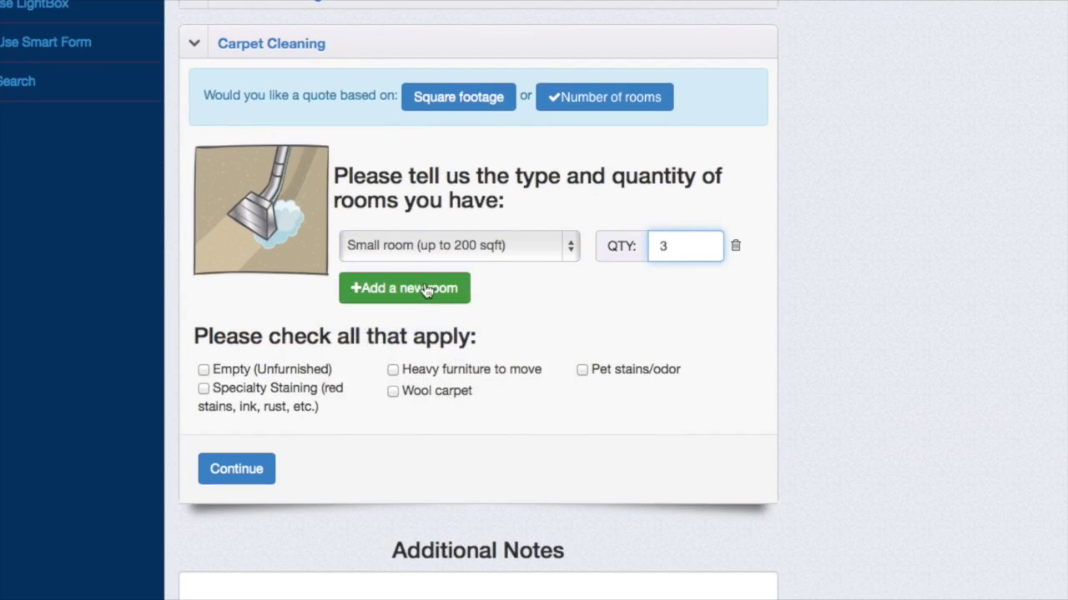
{"action": "left_click", "coordinate": [427, 288]}
{"action": "left_click", "coordinate": [442, 288]}
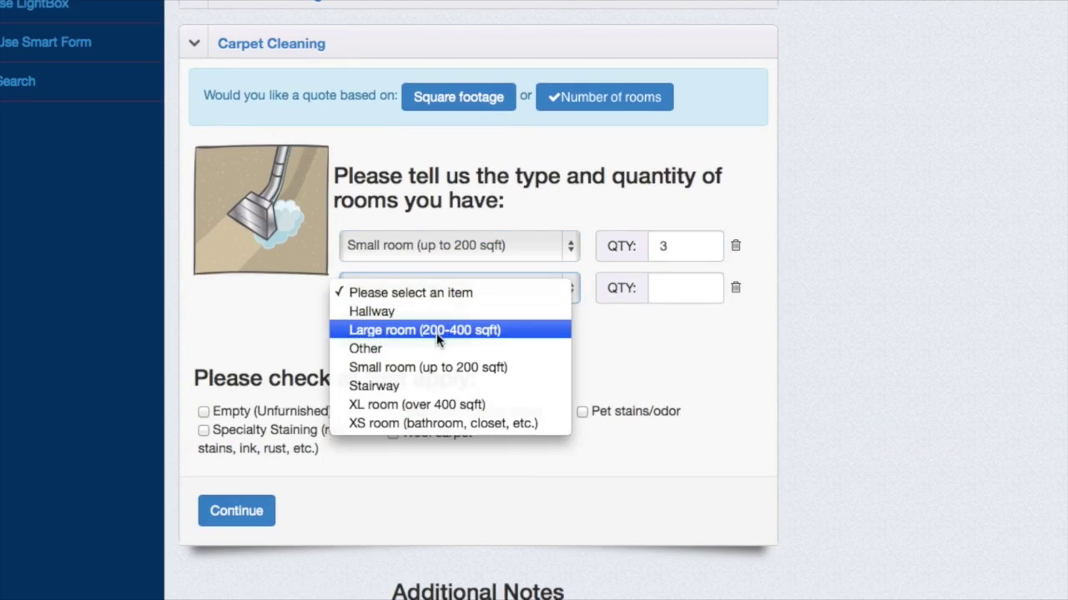
{"action": "left_click", "coordinate": [438, 330]}
{"action": "left_click", "coordinate": [681, 288]}
{"action": "type", "text": "1"}
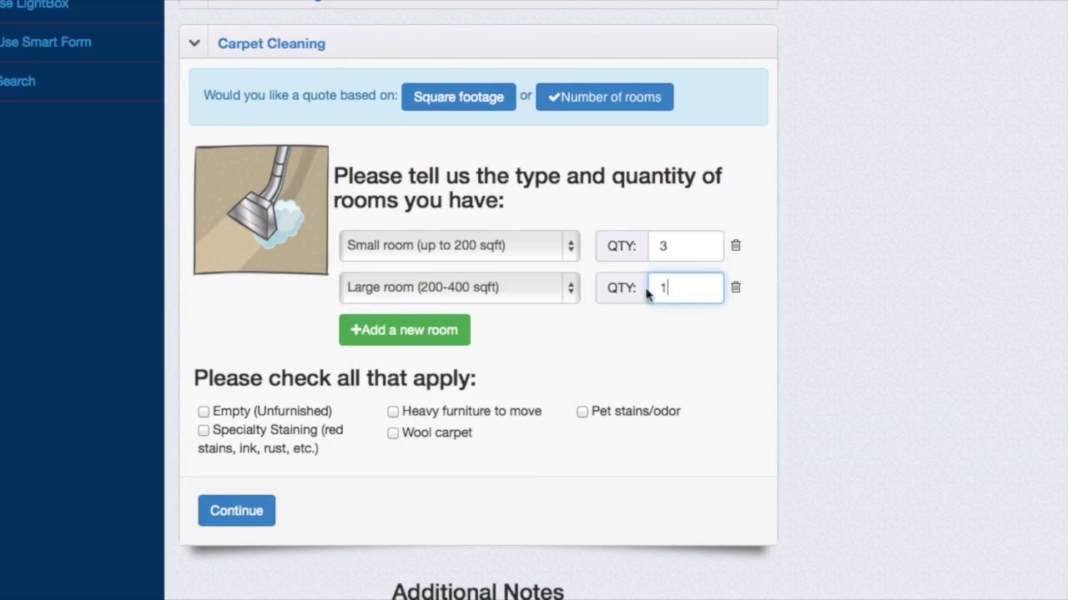
{"action": "left_click", "coordinate": [434, 330]}
{"action": "left_click", "coordinate": [432, 331]}
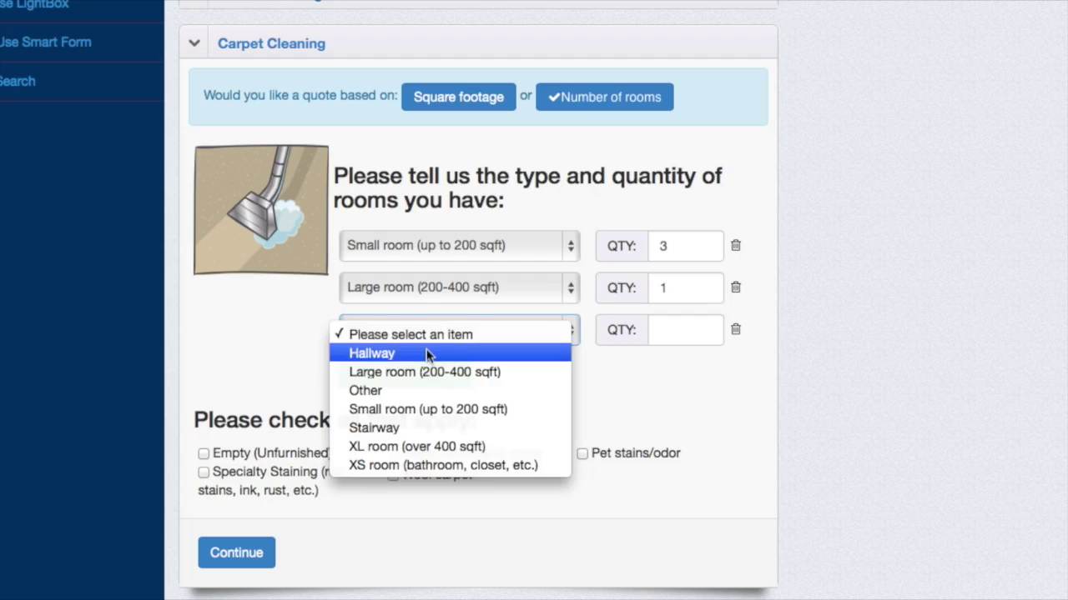
{"action": "left_click", "coordinate": [428, 353]}
{"action": "left_click", "coordinate": [688, 328]}
{"action": "type", "text": "1"}
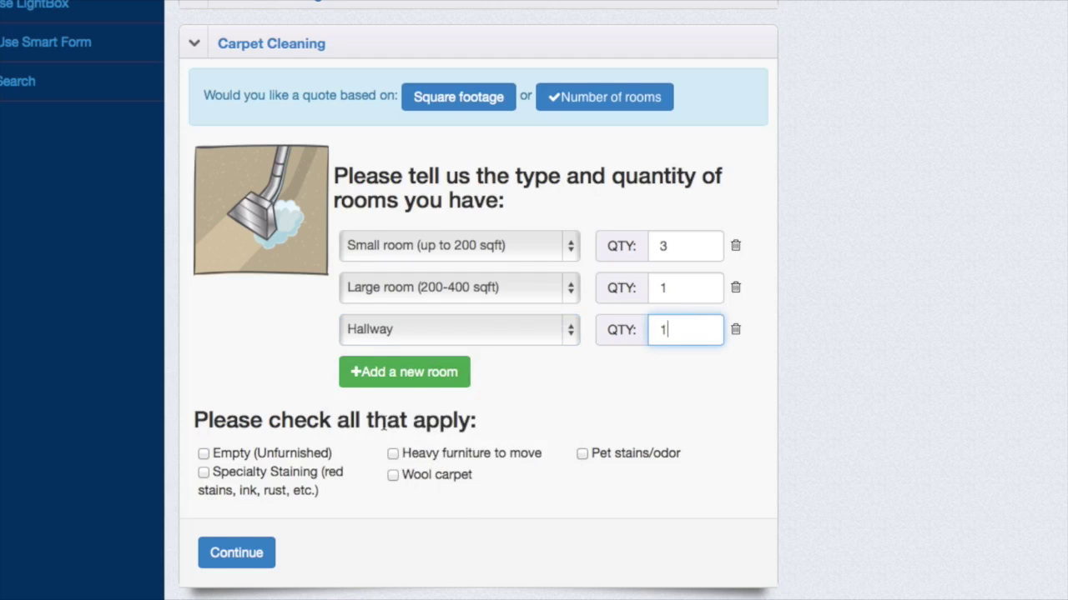
- Mark the carpeted rooms Empty (Unfurnished) and finish the carpet cleaning section
{"action": "scroll", "coordinate": [411, 406], "scroll_direction": "down", "scroll_amount": 3}
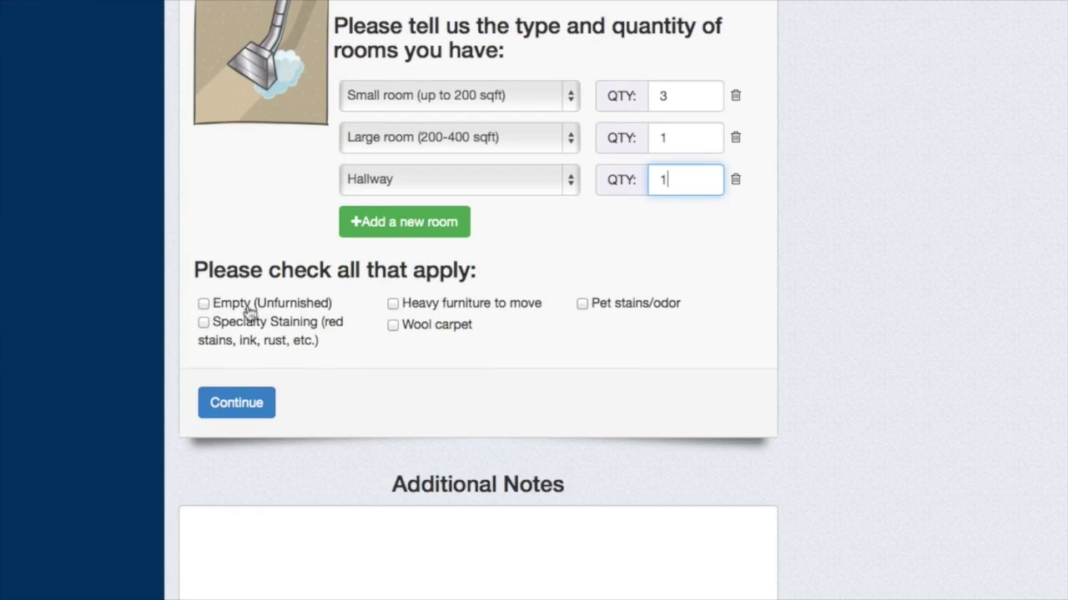
{"action": "left_click", "coordinate": [204, 306]}
{"action": "left_click", "coordinate": [222, 405]}
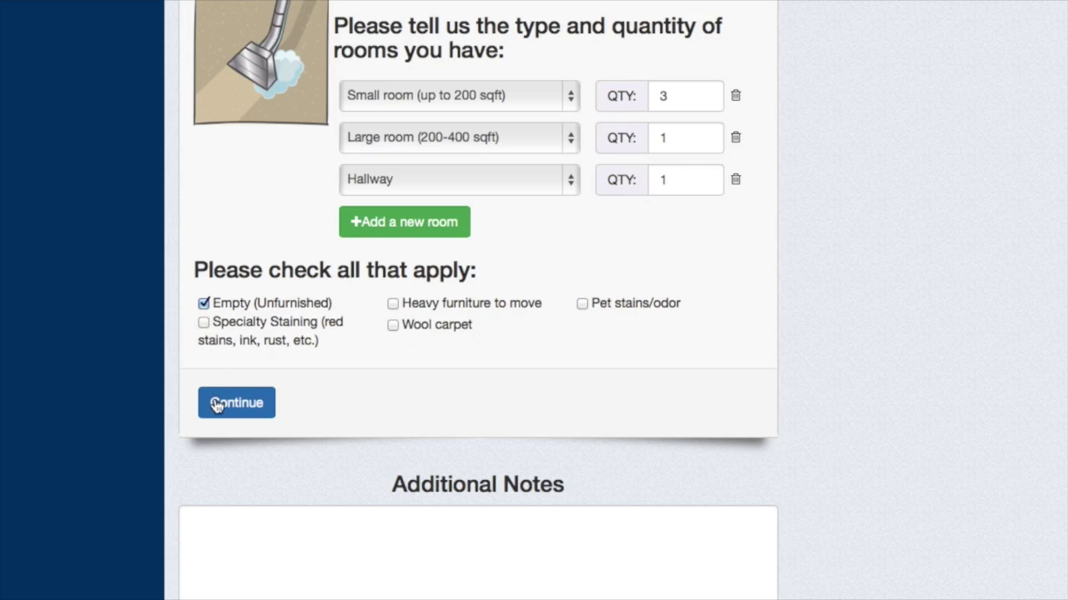
{"action": "left_click", "coordinate": [427, 437]}
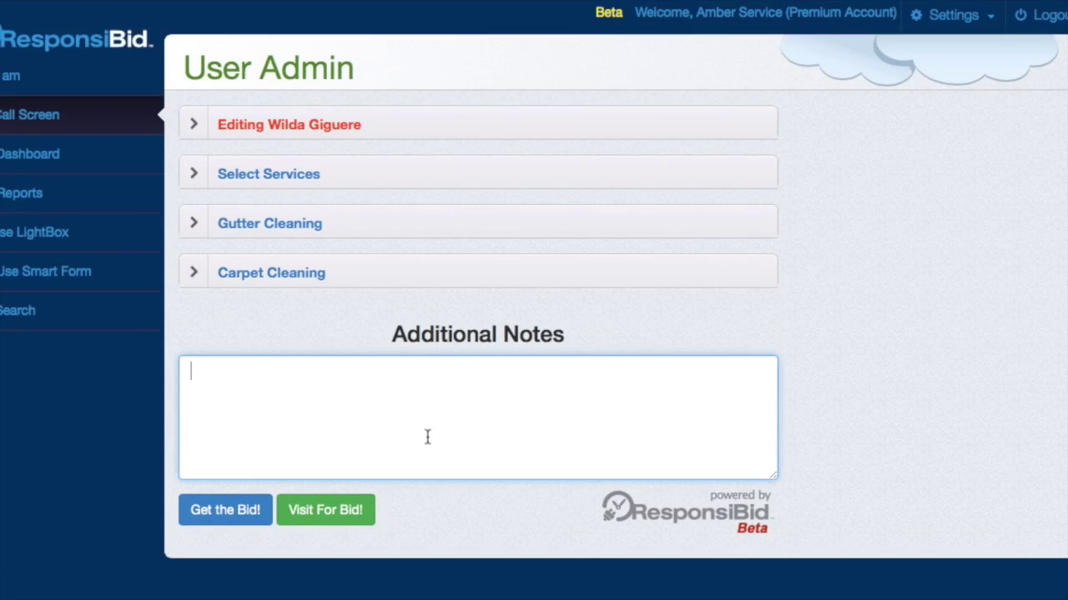
- Add the note 'Customer called for a quote', generate the bid and open its proposal
{"action": "type", "text": "Customer called"}
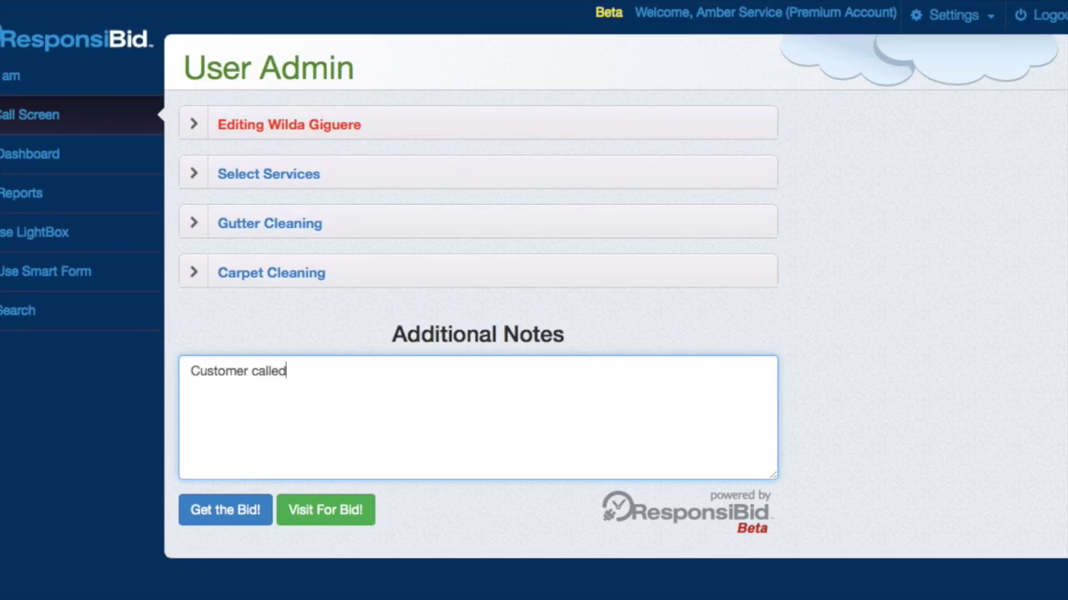
{"action": "type", "text": " for a quote"}
{"action": "left_click", "coordinate": [211, 514]}
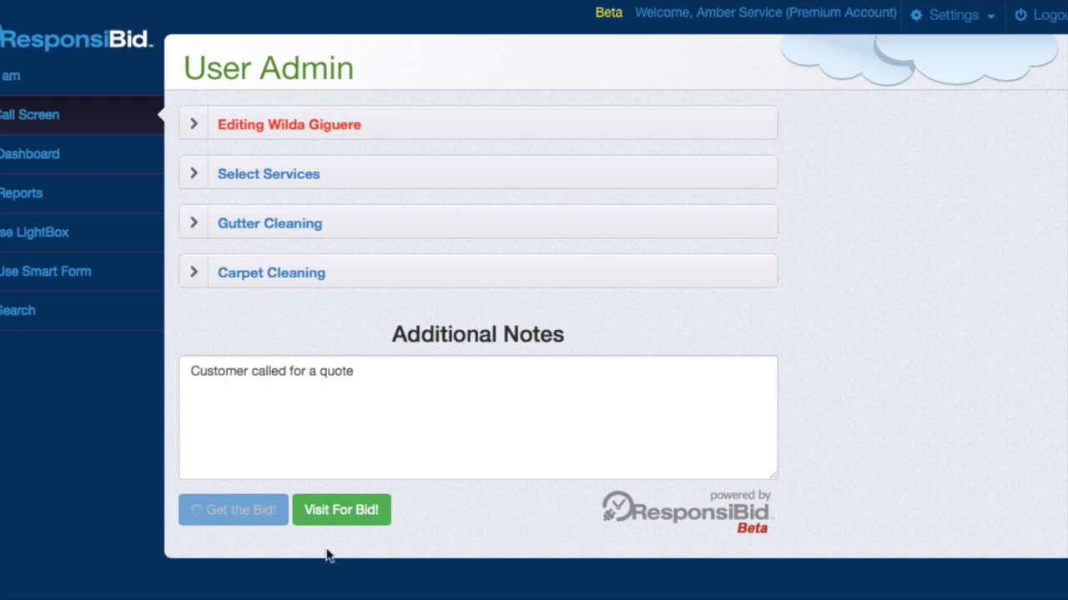
{"action": "left_click", "coordinate": [369, 518]}
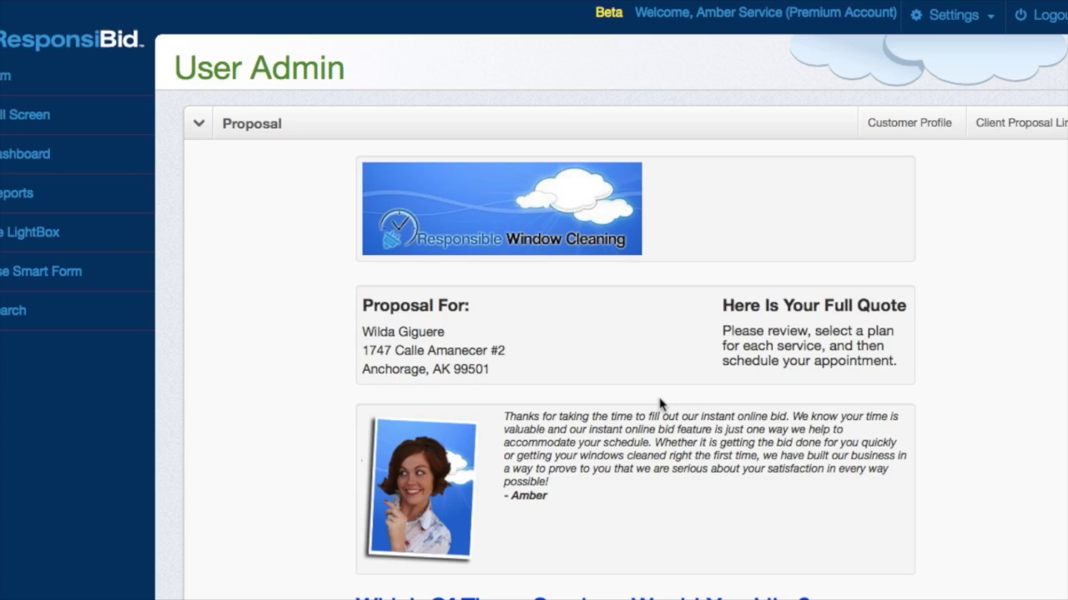
- Scroll through the proposal and expand the gutter cleaning service details
{"action": "scroll", "coordinate": [658, 405], "scroll_direction": "down", "scroll_amount": 4}
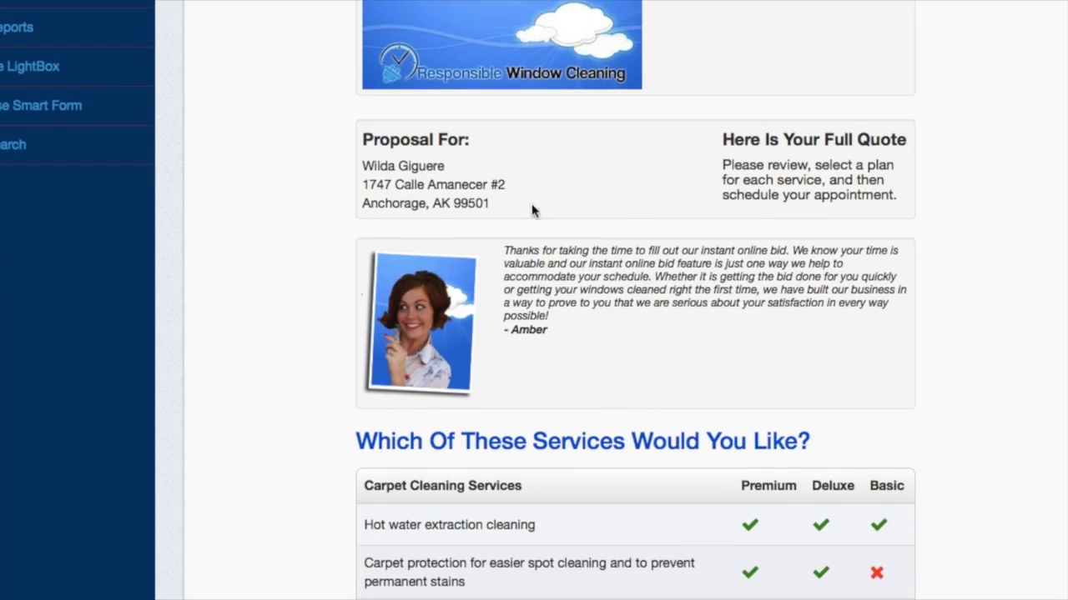
{"action": "scroll", "coordinate": [496, 189], "scroll_direction": "up", "scroll_amount": 3}
{"action": "scroll", "coordinate": [496, 200], "scroll_direction": "down", "scroll_amount": 3}
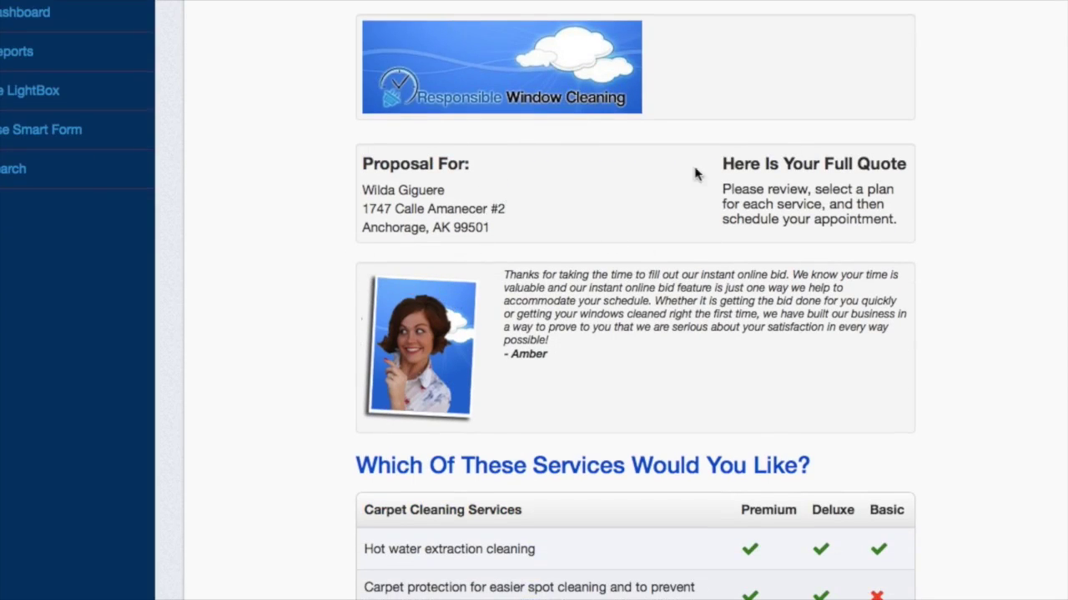
{"action": "scroll", "coordinate": [761, 271], "scroll_direction": "down", "scroll_amount": 5}
{"action": "scroll", "coordinate": [748, 295], "scroll_direction": "down", "scroll_amount": 4}
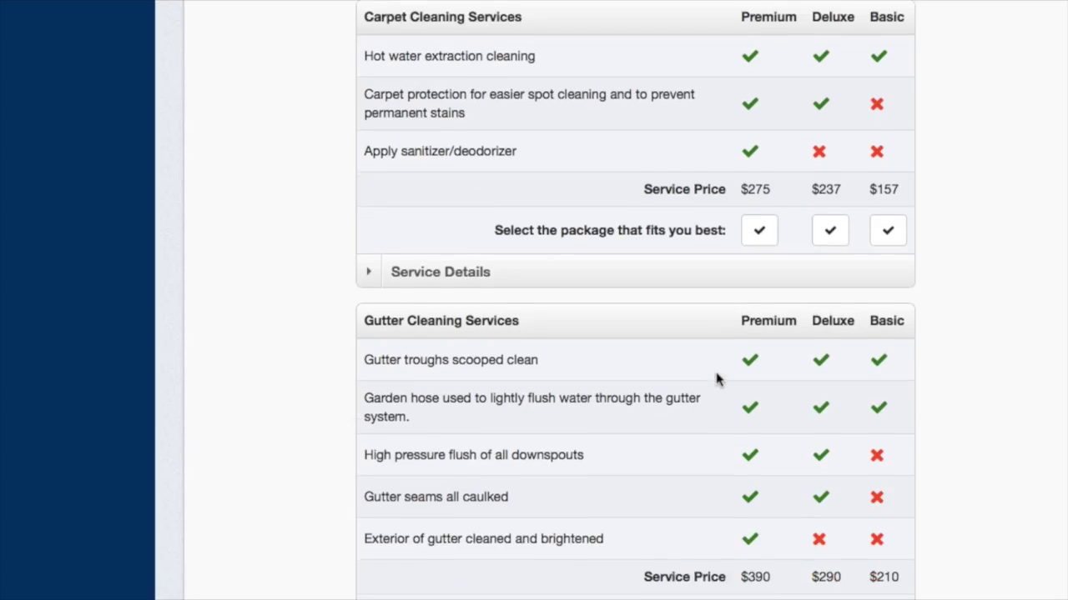
{"action": "scroll", "coordinate": [585, 501], "scroll_direction": "down", "scroll_amount": 5}
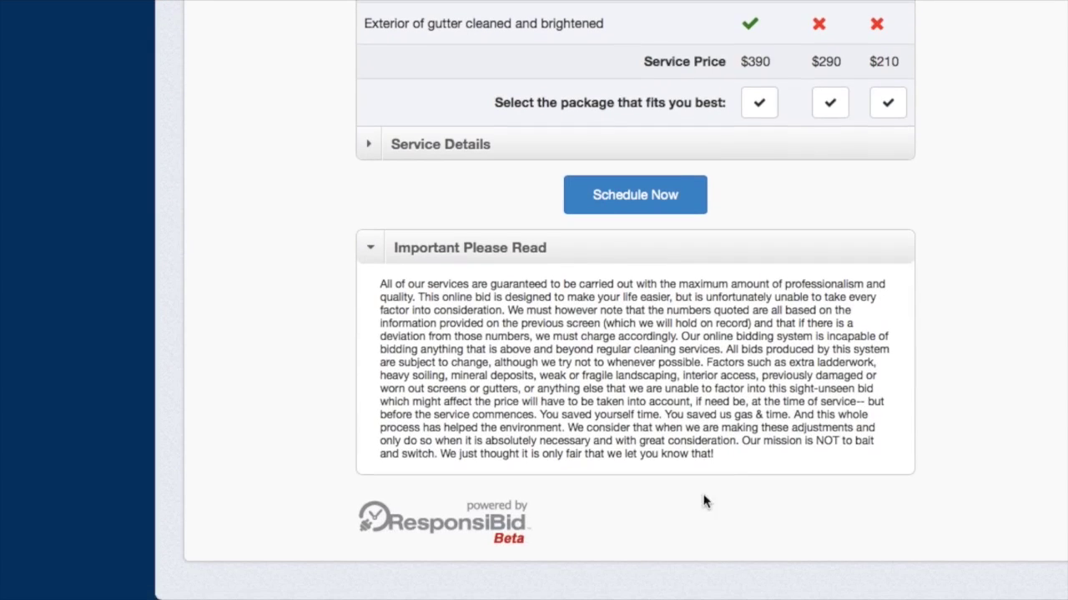
{"action": "left_click", "coordinate": [510, 142]}
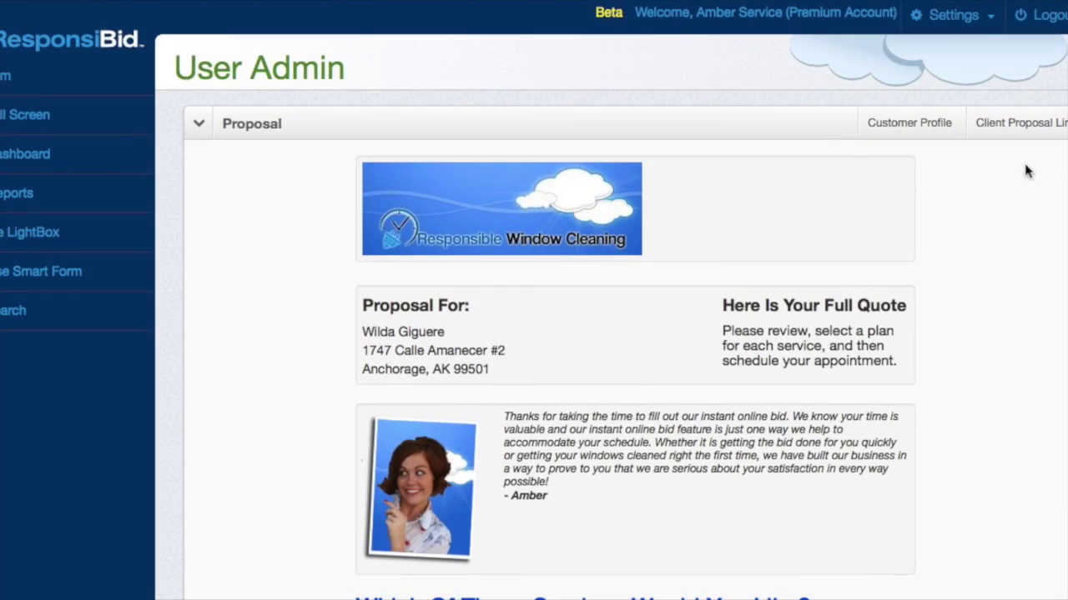
- Preview the client-facing proposal, then return to the admin proposal view
{"action": "left_click", "coordinate": [1035, 130]}
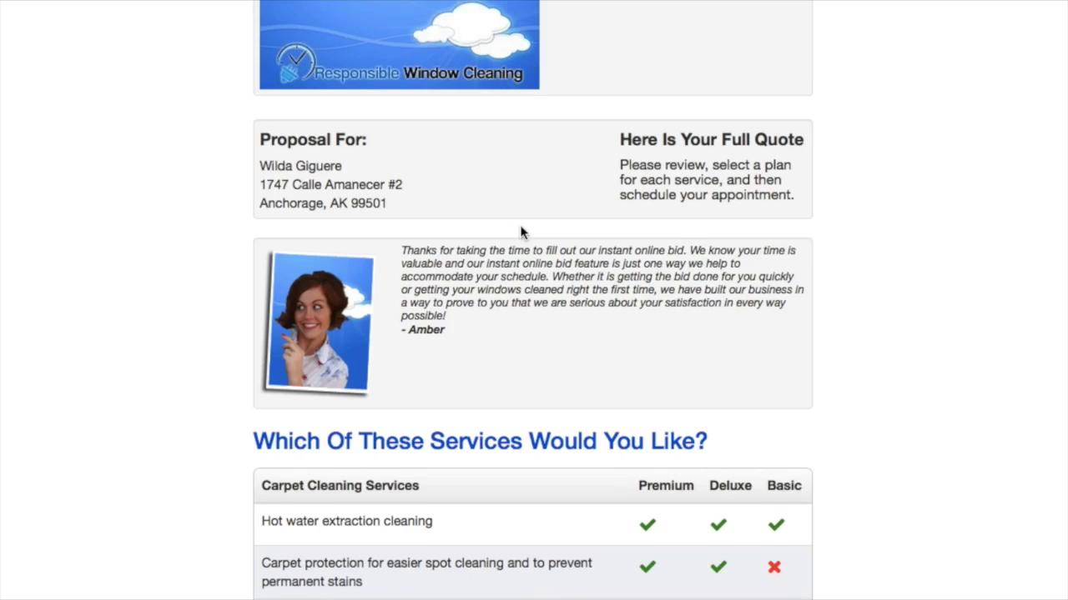
{"action": "scroll", "coordinate": [521, 233], "scroll_direction": "up", "scroll_amount": 1}
{"action": "scroll", "coordinate": [521, 233], "scroll_direction": "down", "scroll_amount": 1}
{"action": "key", "text": "Escape"}
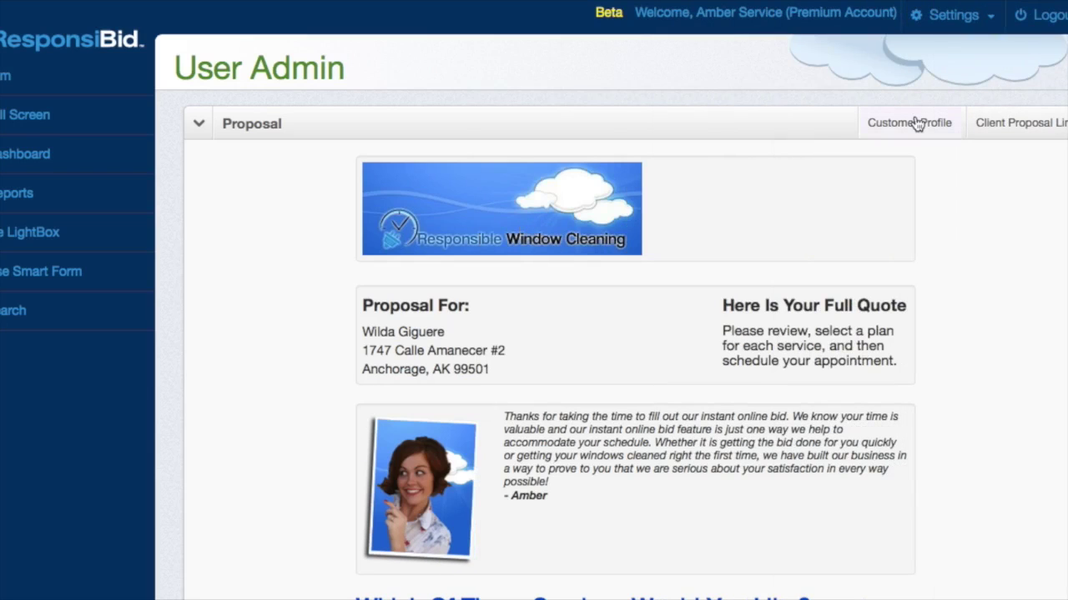
- In the customer's profile, inspect the Gutter Cleaning Rough bid ($210–$390)
{"action": "left_click", "coordinate": [917, 122]}
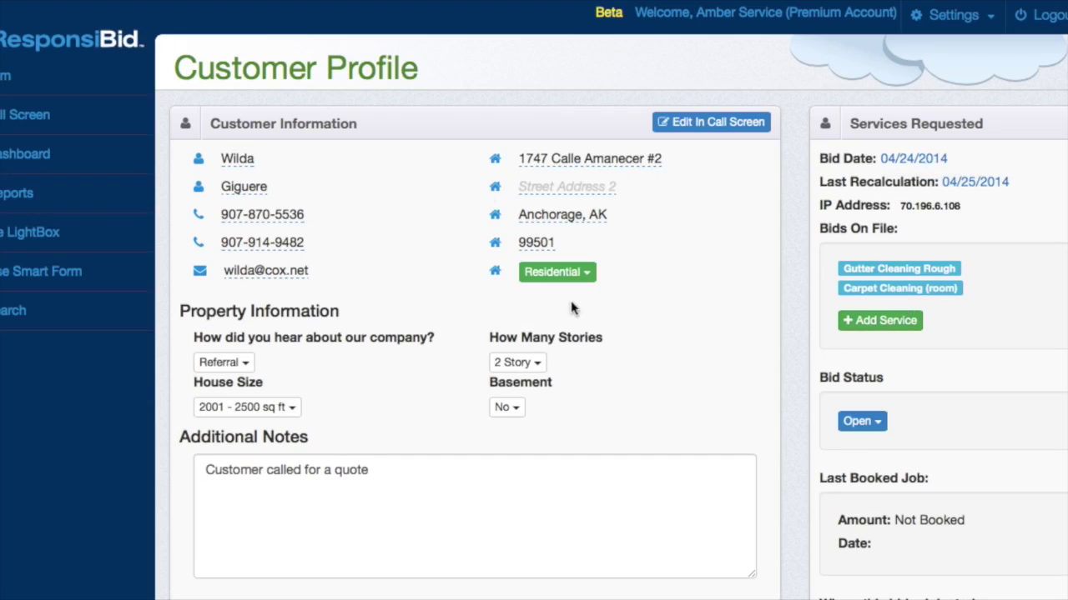
{"action": "scroll", "coordinate": [384, 470], "scroll_direction": "down", "scroll_amount": 3}
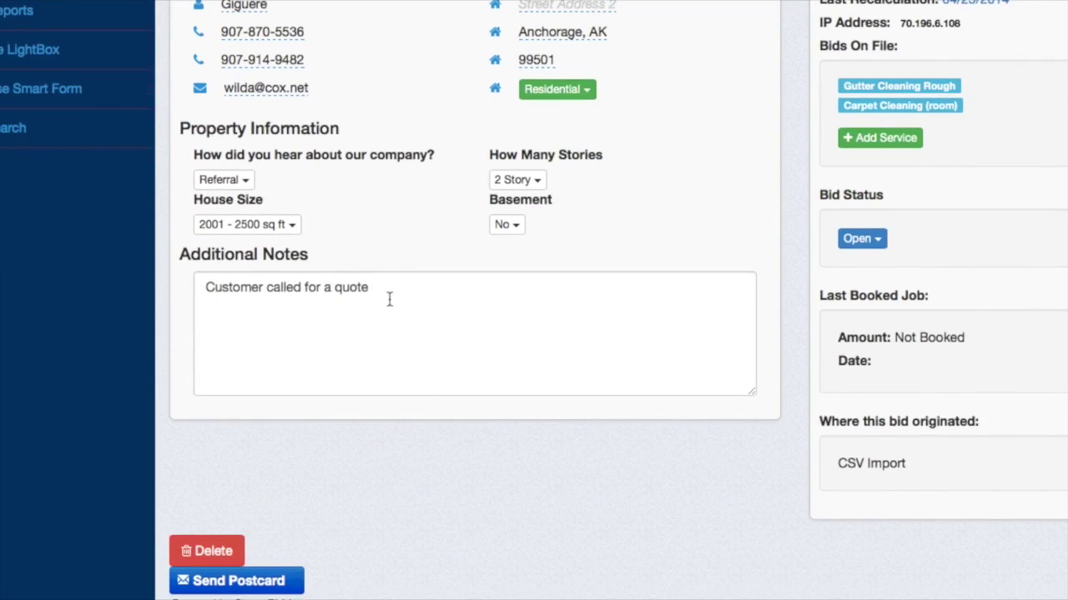
{"action": "scroll", "coordinate": [341, 348], "scroll_direction": "down", "scroll_amount": 4}
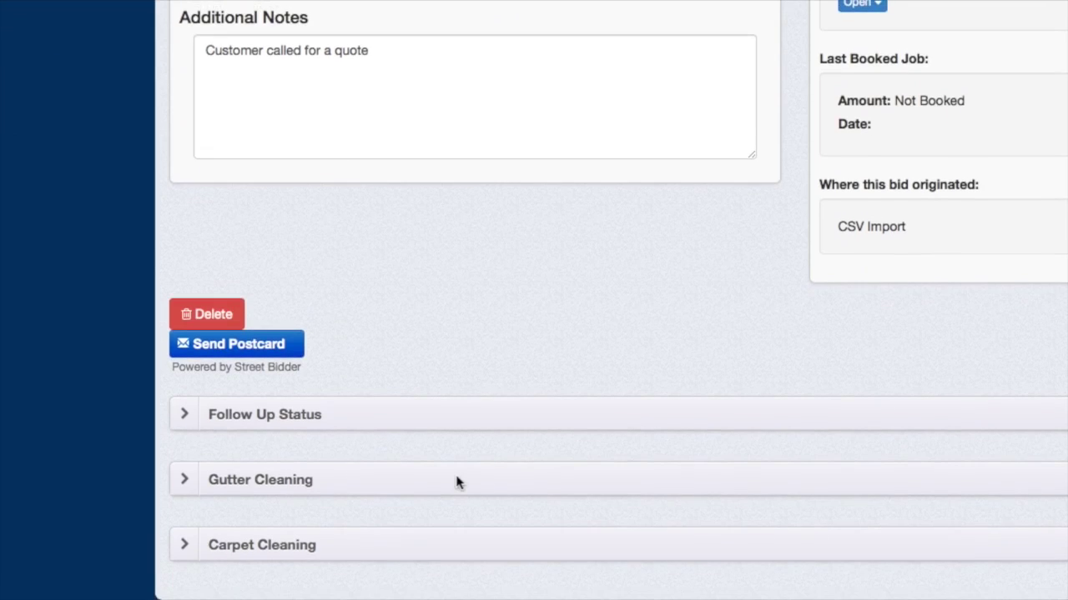
{"action": "left_click", "coordinate": [456, 482]}
{"action": "scroll", "coordinate": [456, 482], "scroll_direction": "down", "scroll_amount": 3}
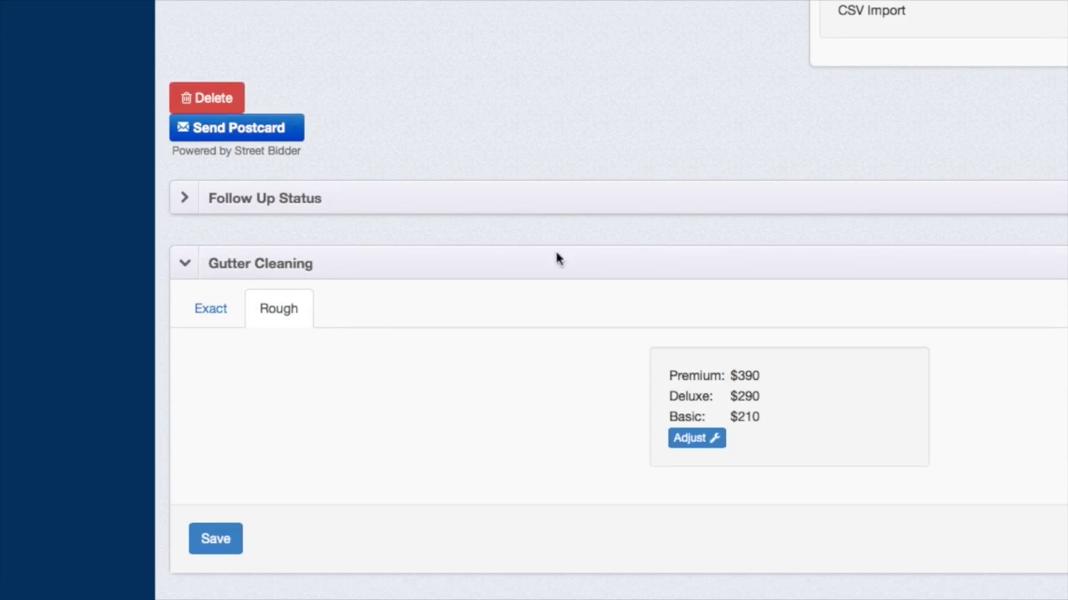
{"action": "left_click", "coordinate": [470, 262]}
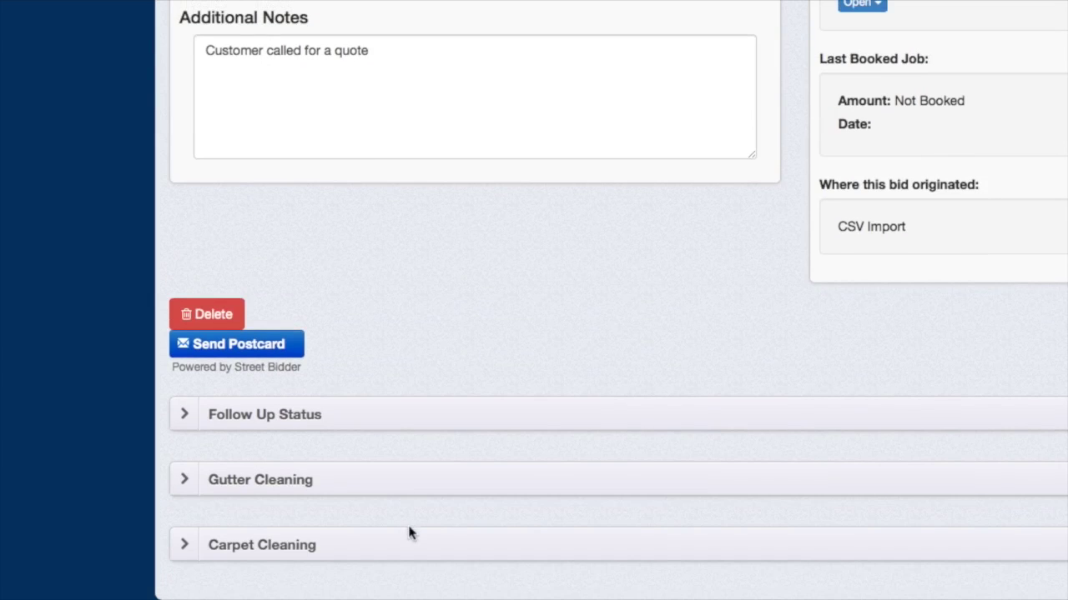
- Expand the Carpet Cleaning (room) bid details ($157–$275) and scroll back up
{"action": "left_click", "coordinate": [408, 551]}
{"action": "scroll", "coordinate": [408, 550], "scroll_direction": "down", "scroll_amount": 3}
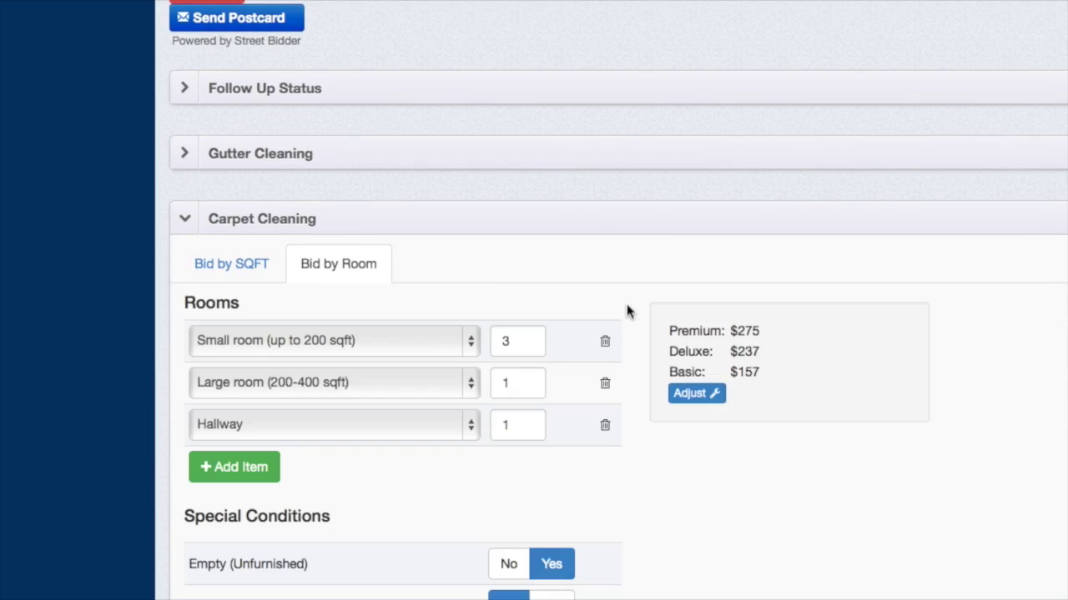
{"action": "scroll", "coordinate": [627, 312], "scroll_direction": "down", "scroll_amount": 3}
{"action": "scroll", "coordinate": [626, 312], "scroll_direction": "up", "scroll_amount": 10}
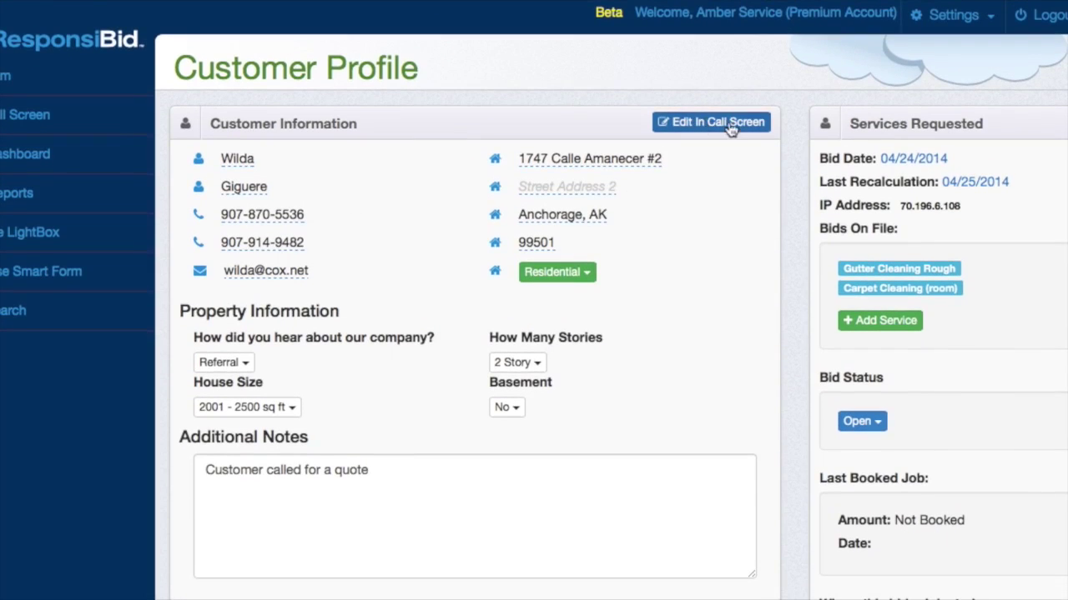
- Start a new Call Screen bid and enter the test customer's first and last name
{"action": "left_click", "coordinate": [50, 118]}
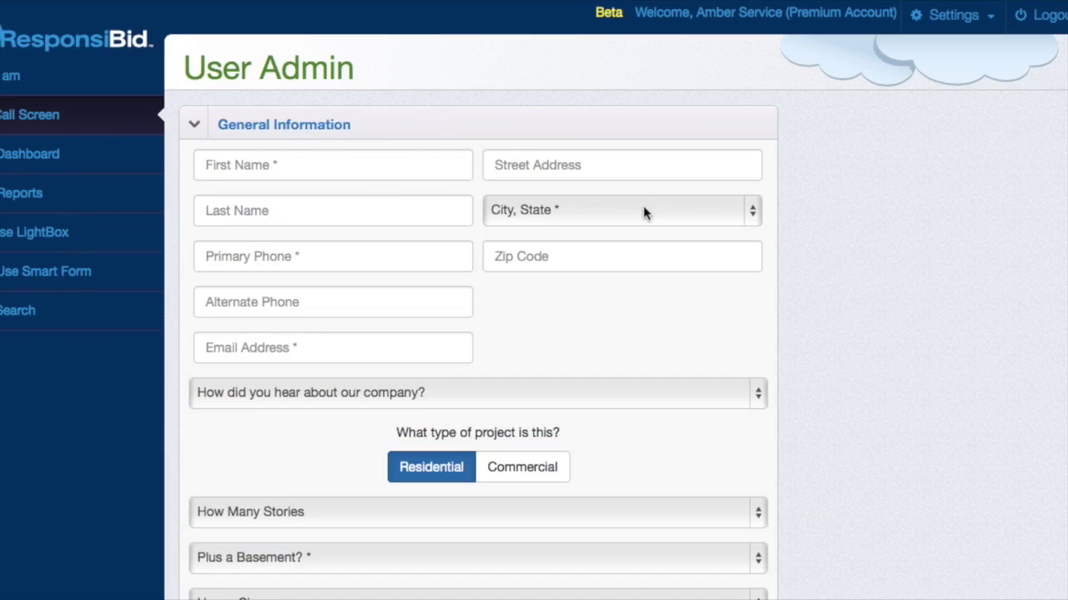
{"action": "left_click", "coordinate": [220, 169]}
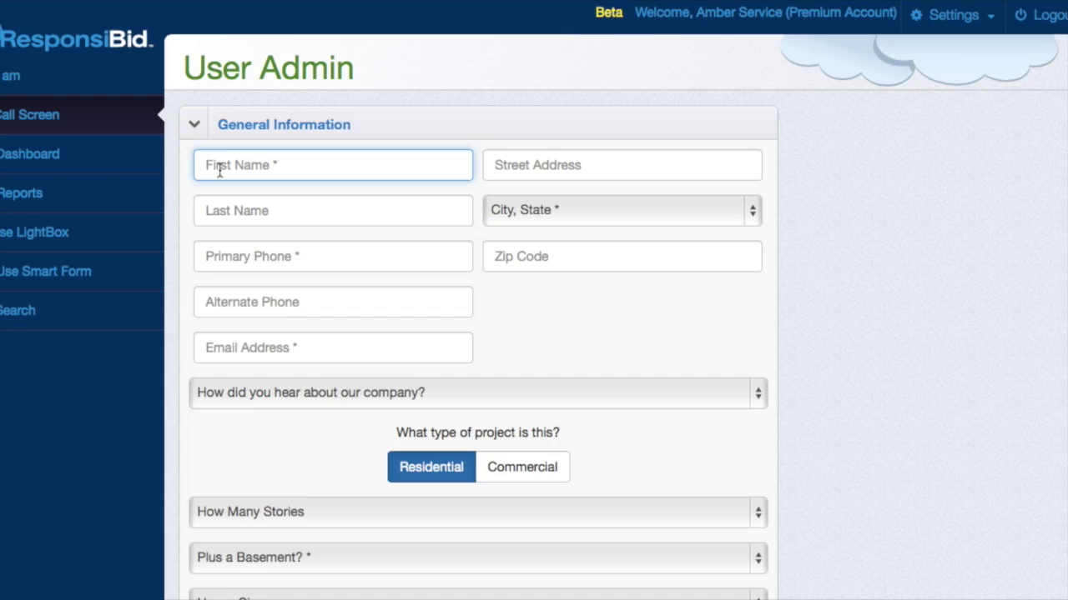
{"action": "type", "text": "Cury"}
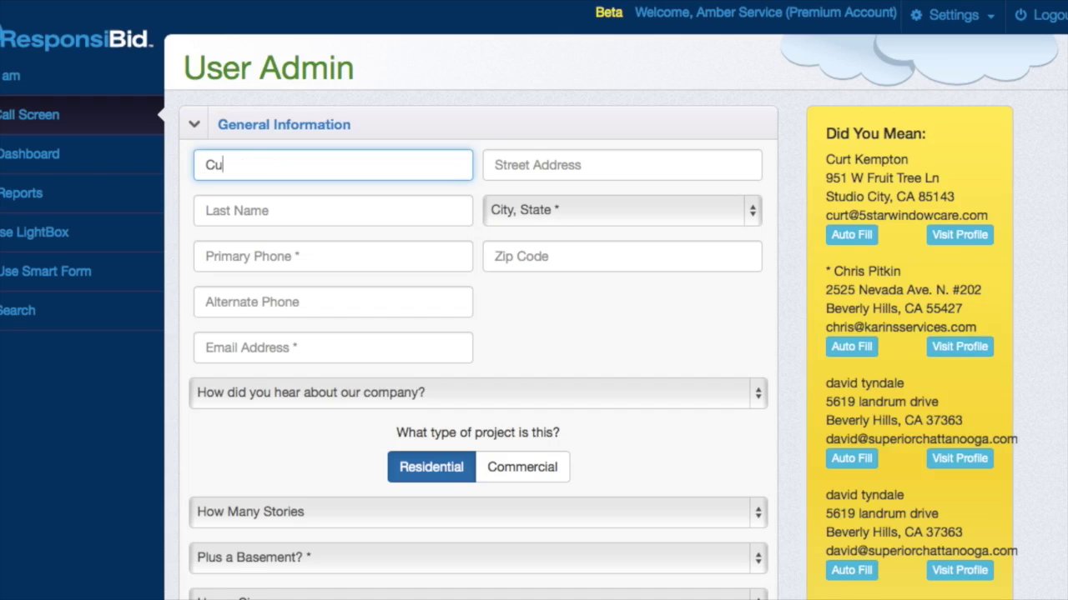
{"action": "key", "text": "BackSpace"}
{"action": "type", "text": "t"}
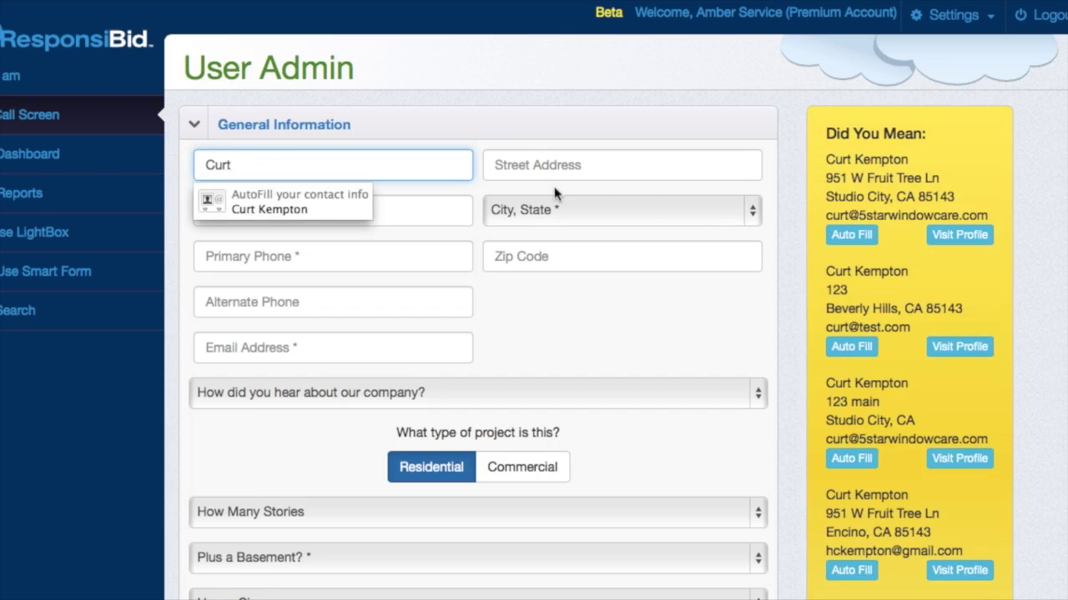
{"action": "key", "text": "Tab"}
{"action": "type", "text": "Test"}
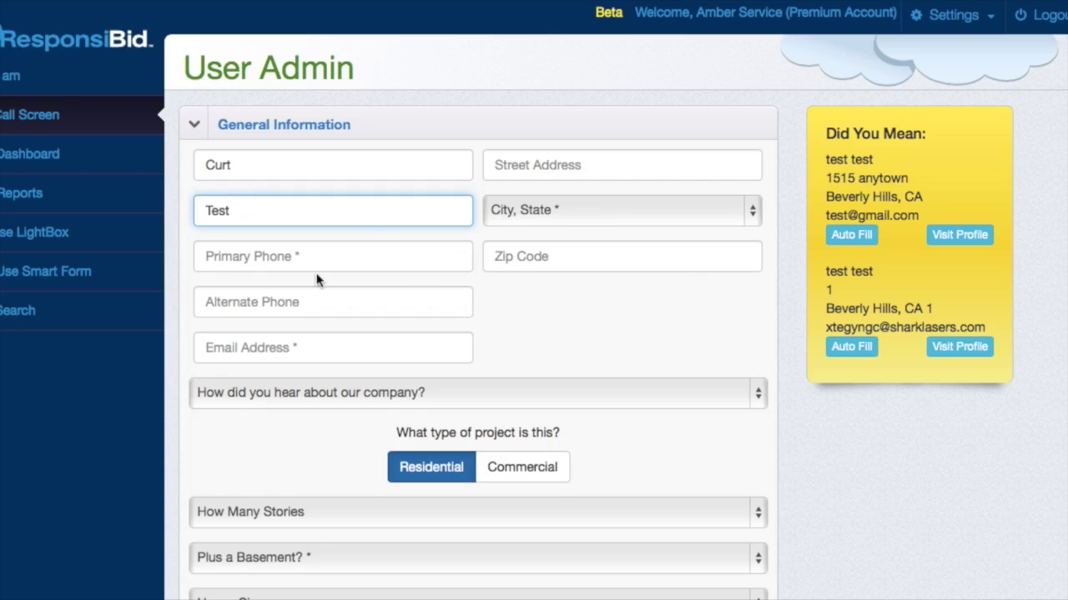
- Set the customer's City, State to Abilene, TX
{"action": "left_click", "coordinate": [535, 209]}
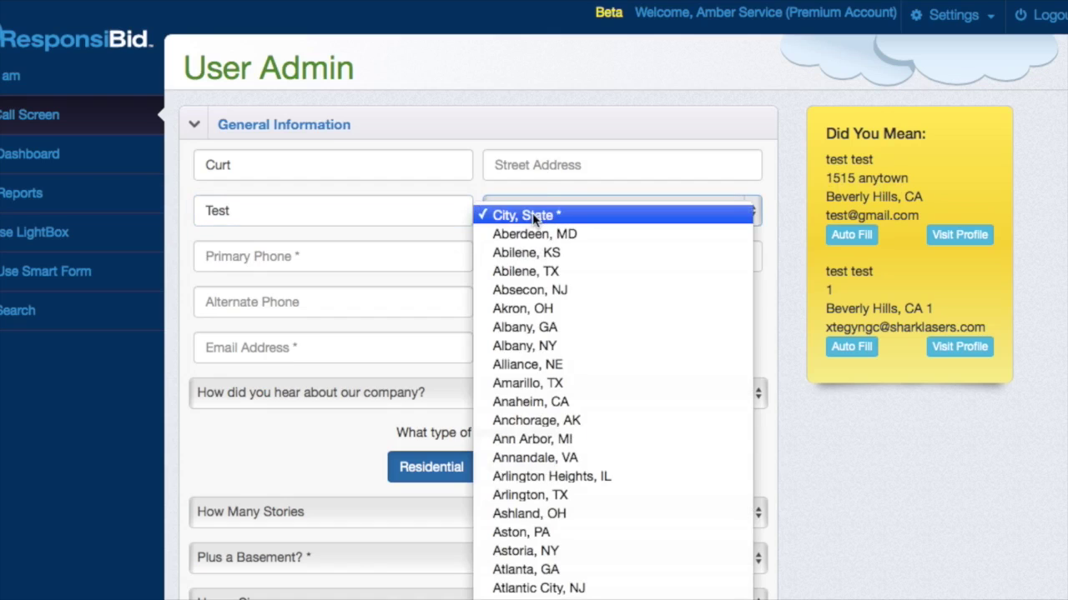
{"action": "left_click", "coordinate": [534, 276]}
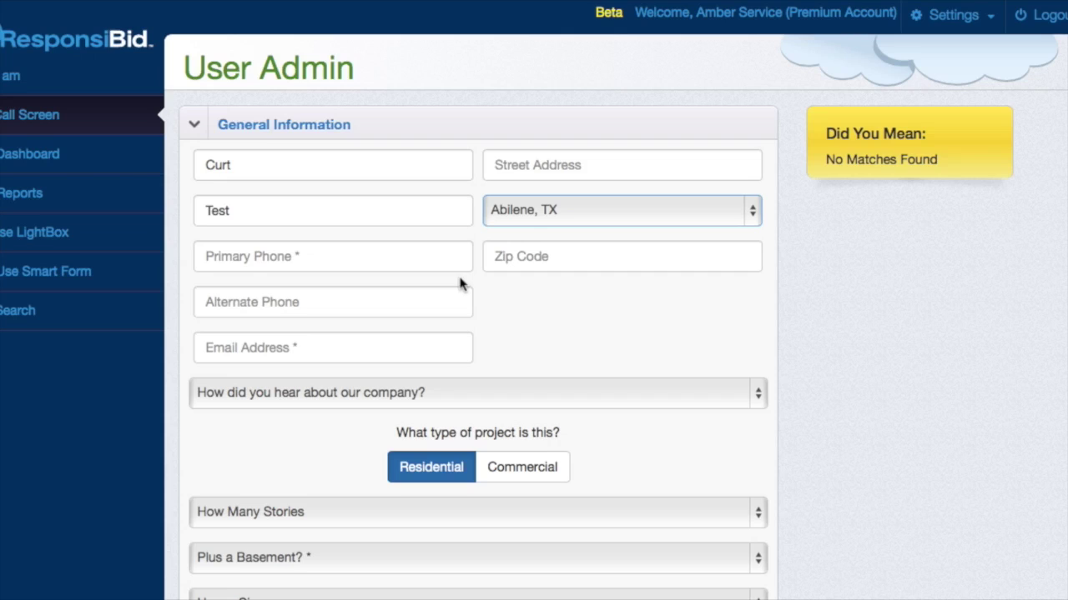
{"action": "left_click", "coordinate": [545, 165]}
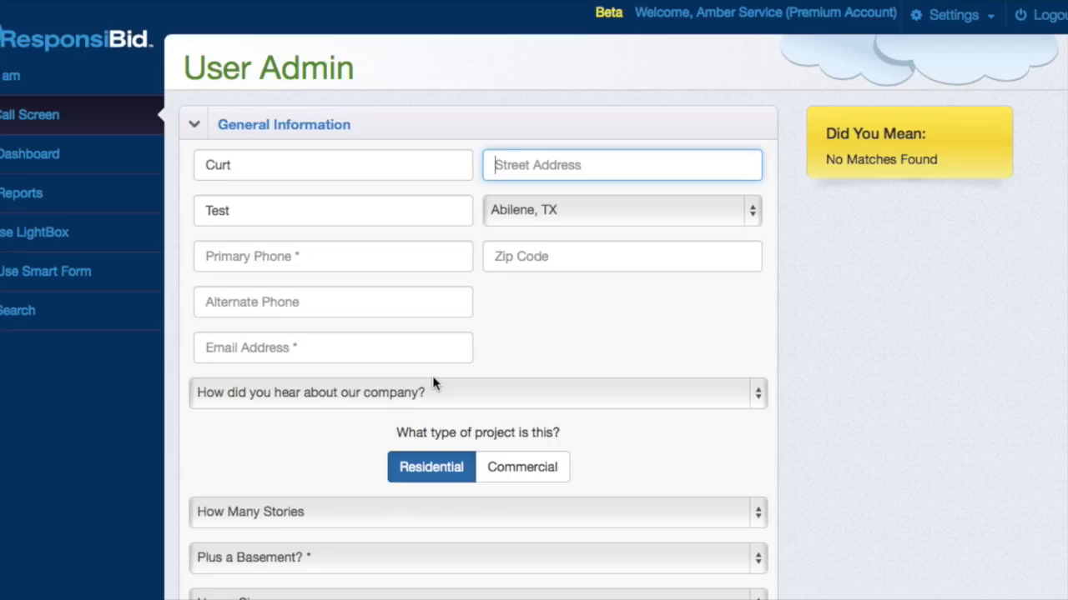
{"action": "scroll", "coordinate": [432, 383], "scroll_direction": "down", "scroll_amount": 10}
{"action": "scroll", "coordinate": [318, 434], "scroll_direction": "up", "scroll_amount": 2}
{"action": "scroll", "coordinate": [318, 430], "scroll_direction": "up", "scroll_amount": 9}
- Delete the first and last names from the form, keeping Abilene, TX as the city
{"action": "double_click", "coordinate": [229, 211]}
{"action": "key", "text": "BackSpace"}
{"action": "double_click", "coordinate": [236, 164]}
{"action": "key", "text": "BackSpace"}
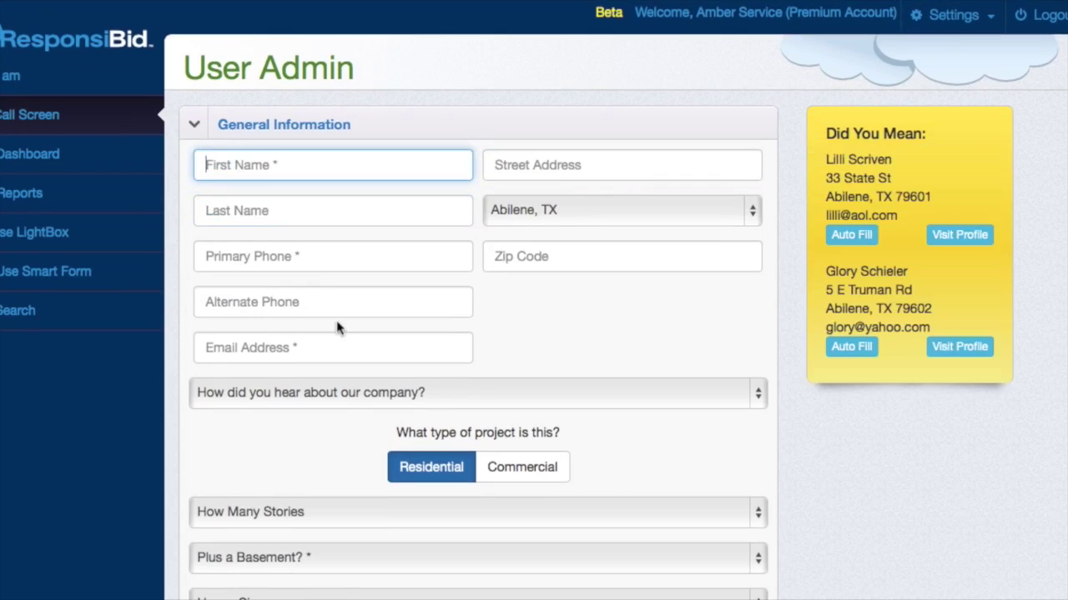
{"action": "scroll", "coordinate": [336, 326], "scroll_direction": "down", "scroll_amount": 10}
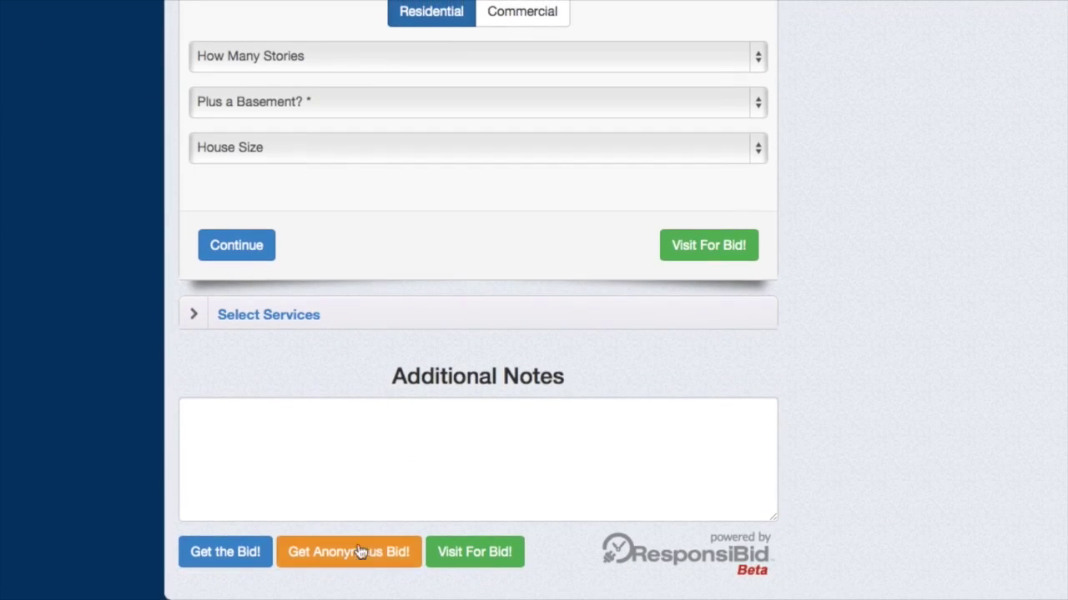
{"action": "scroll", "coordinate": [366, 552], "scroll_direction": "up", "scroll_amount": 10}
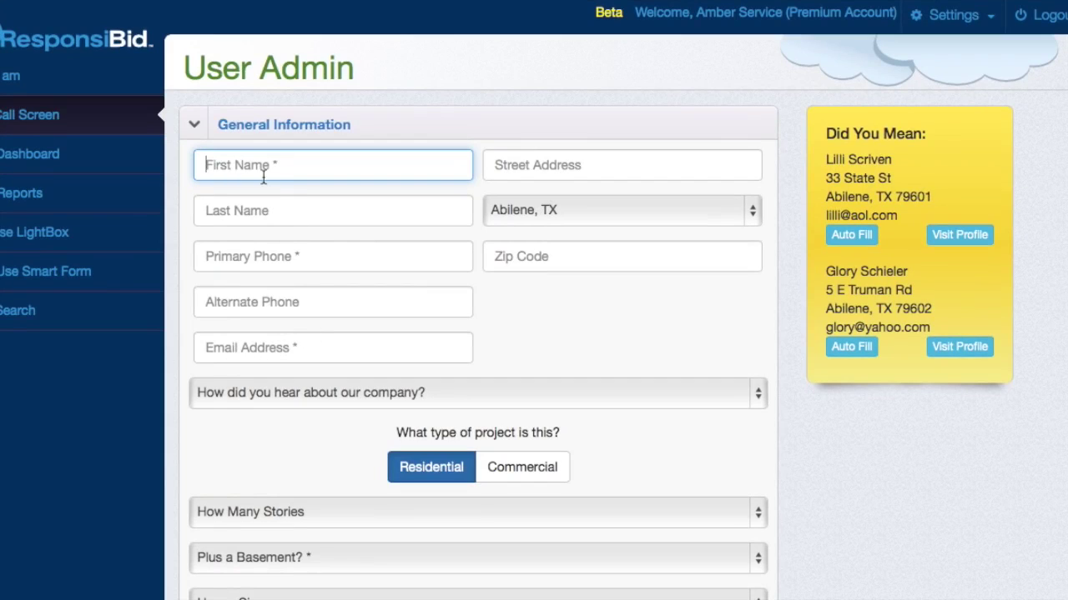
- Re-enter the test customer's first and last name and e-mail address
{"action": "type", "text": "Curt"}
{"action": "key", "text": "Tab"}
{"action": "type", "text": "Test"}
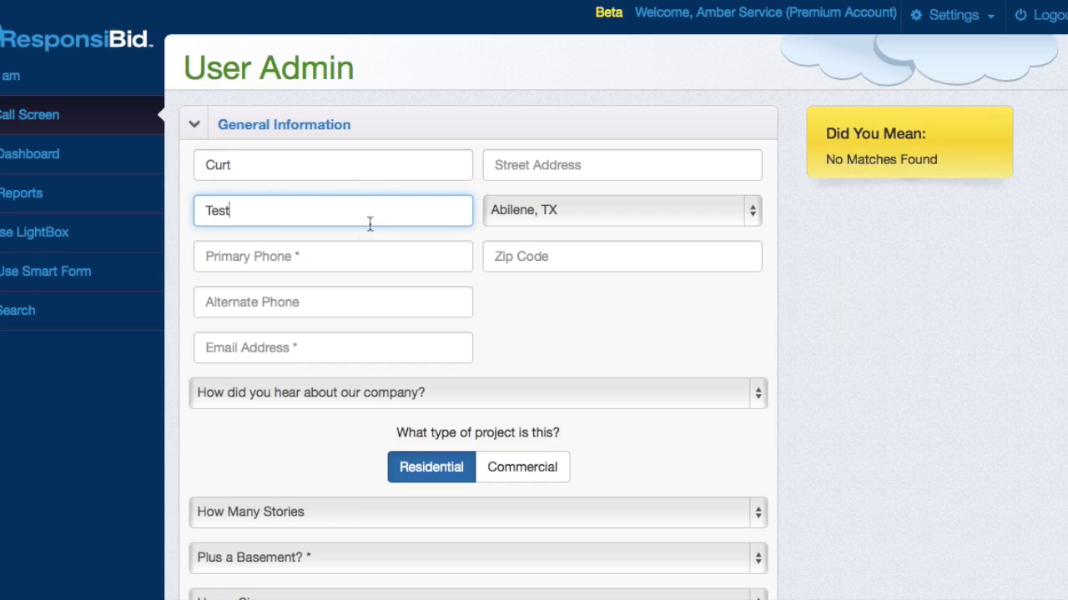
{"action": "left_click", "coordinate": [274, 351]}
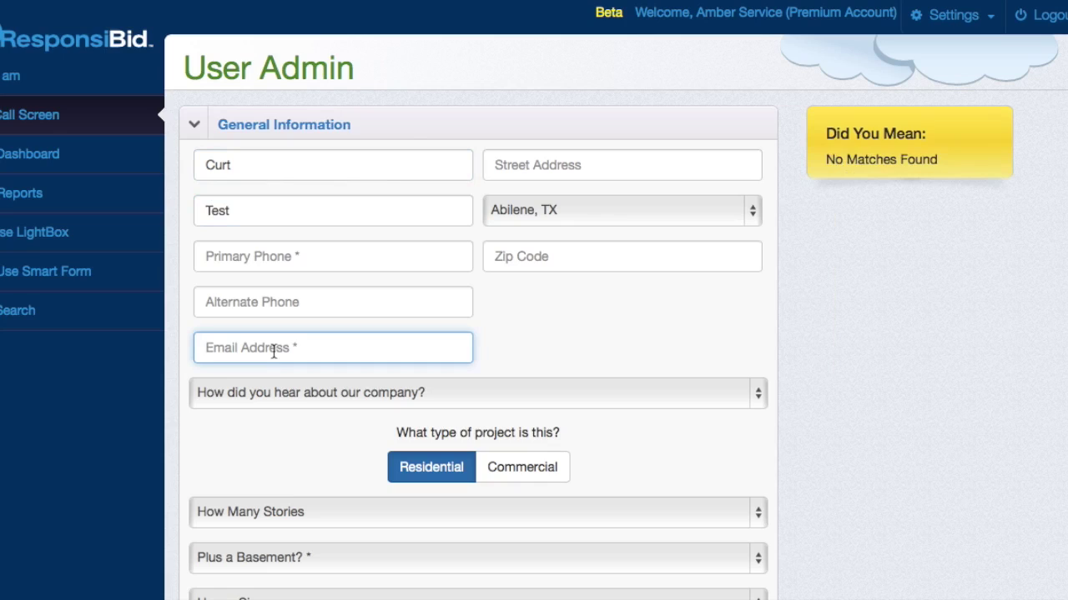
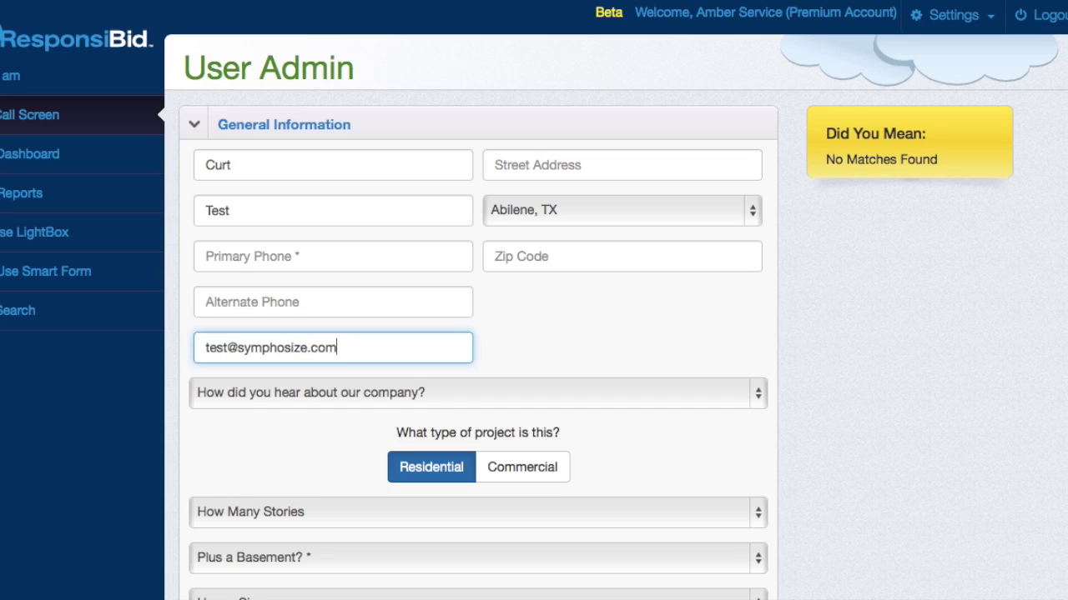
- Set referral source Money Mailer, 2 Story, no basement, house size 2501 - 3000 sq ft
{"action": "left_click", "coordinate": [491, 392]}
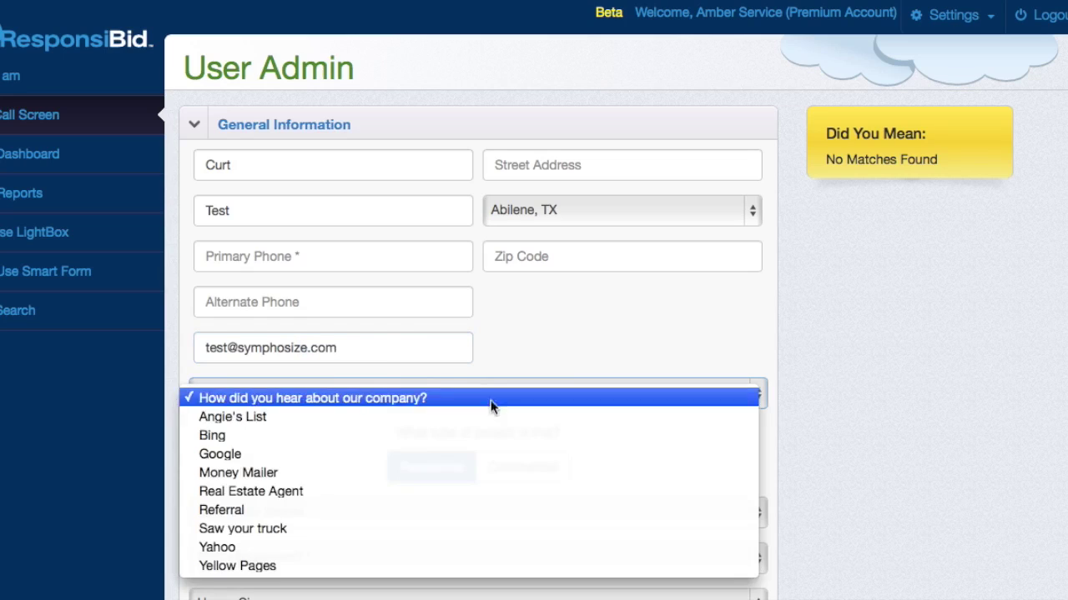
{"action": "left_click", "coordinate": [468, 467]}
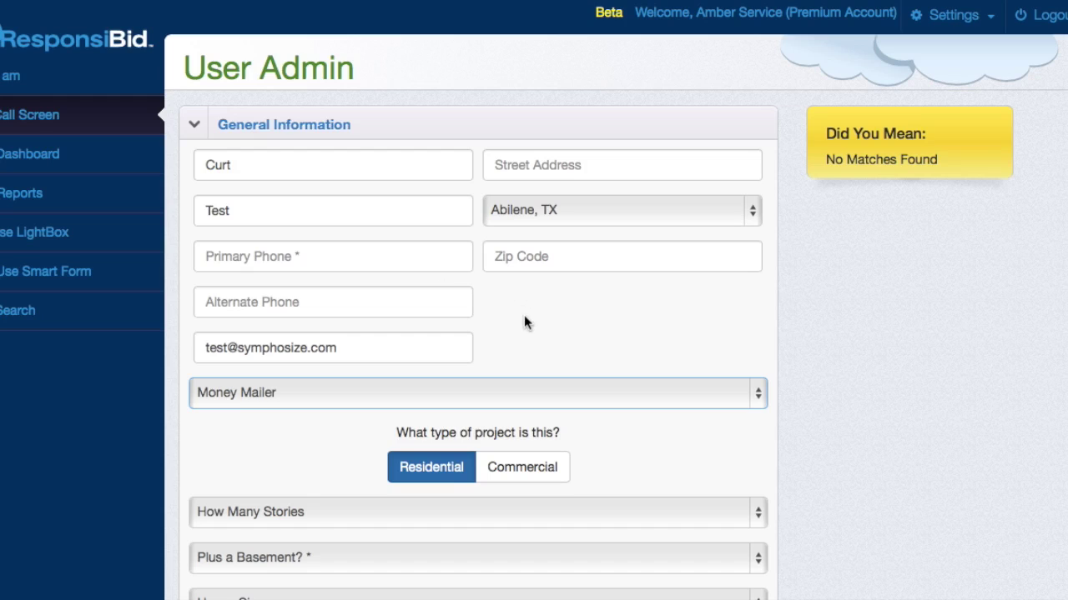
{"action": "scroll", "coordinate": [523, 323], "scroll_direction": "down", "scroll_amount": 5}
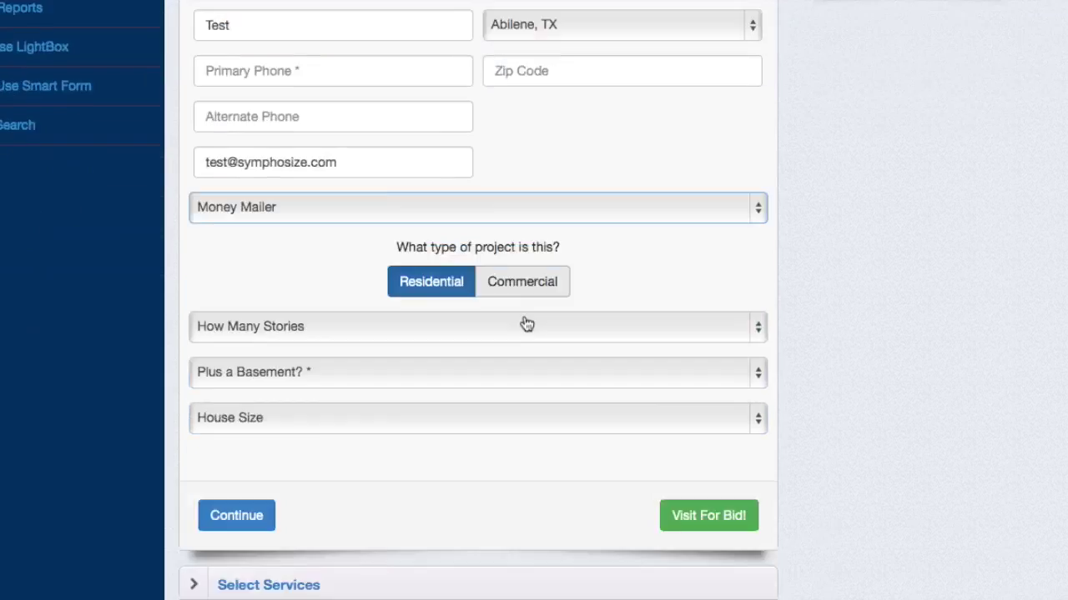
{"action": "left_click", "coordinate": [471, 181]}
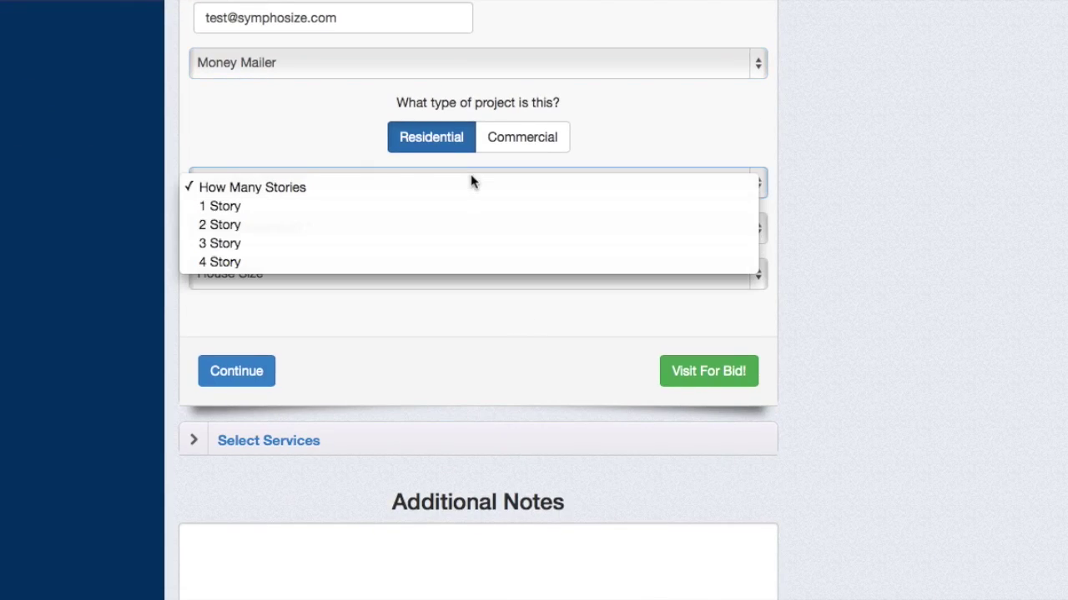
{"action": "left_click", "coordinate": [453, 226]}
{"action": "left_click", "coordinate": [427, 233]}
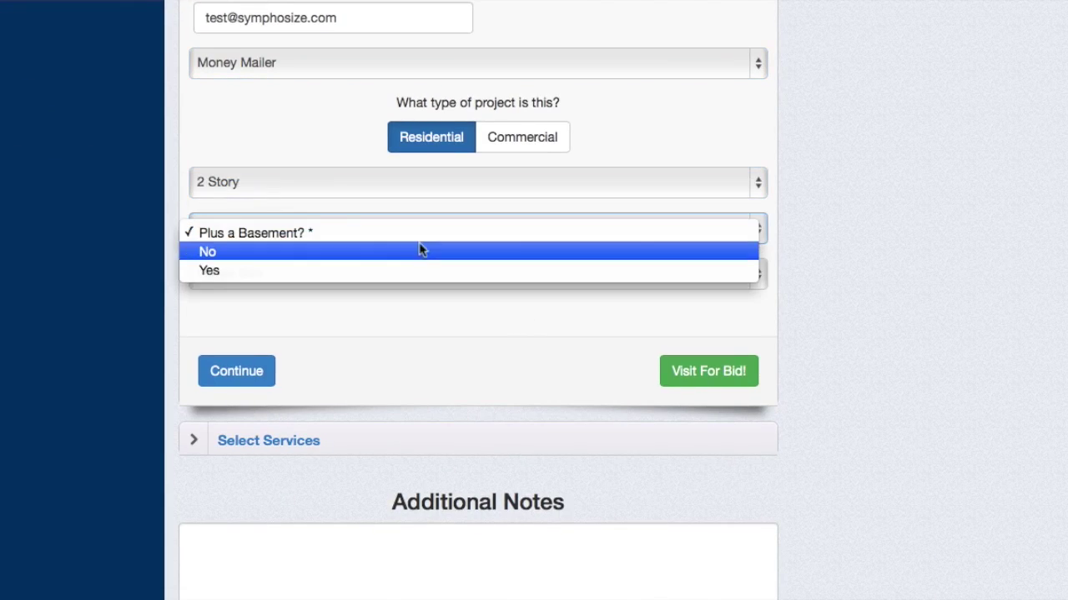
{"action": "left_click", "coordinate": [423, 251]}
{"action": "left_click", "coordinate": [388, 276]}
{"action": "left_click", "coordinate": [366, 355]}
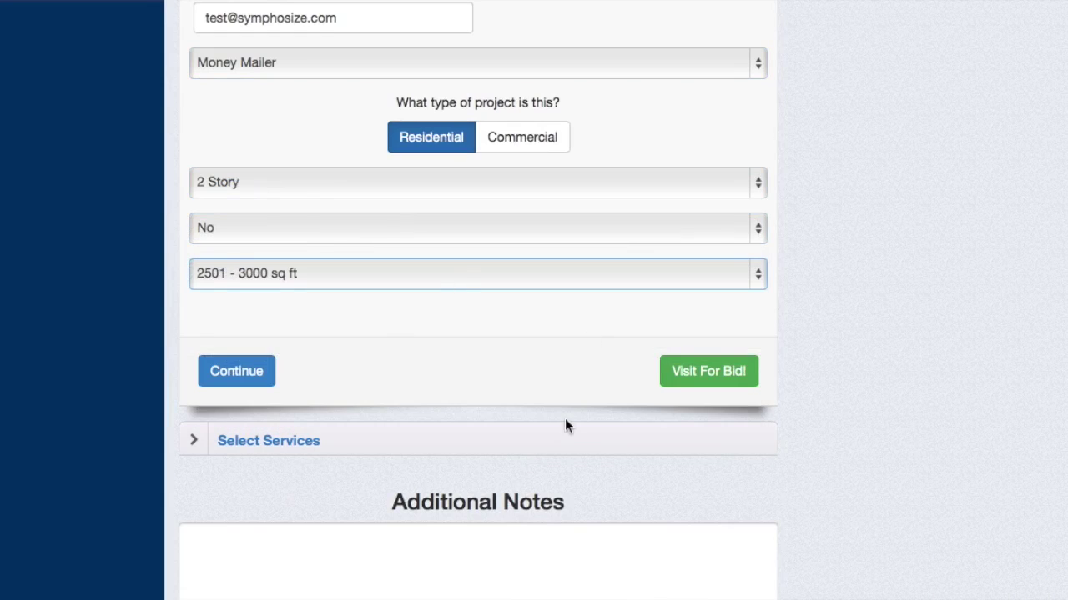
- Tick Blind Cleaning and Tile Cleaning in the Select Services list
{"action": "left_click", "coordinate": [494, 442]}
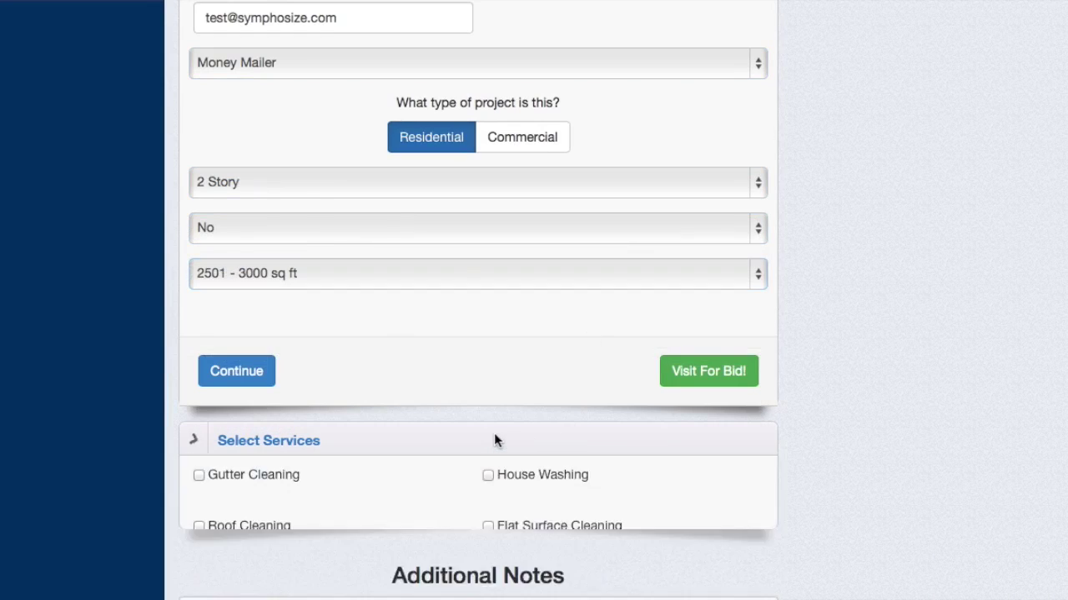
{"action": "scroll", "coordinate": [495, 439], "scroll_direction": "down", "scroll_amount": 5}
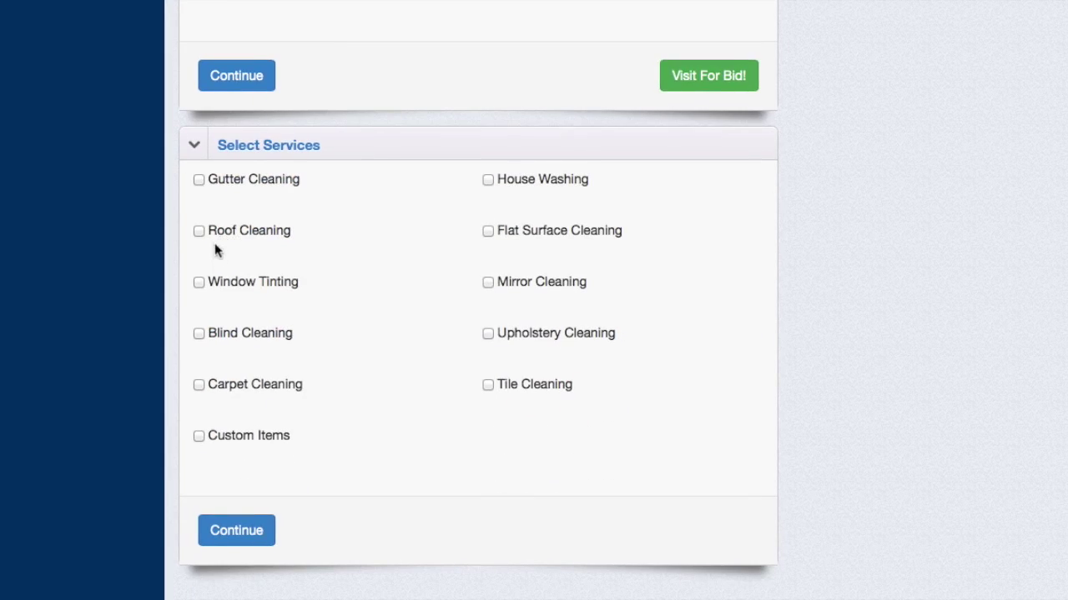
{"action": "left_click", "coordinate": [198, 333]}
{"action": "left_click", "coordinate": [489, 385]}
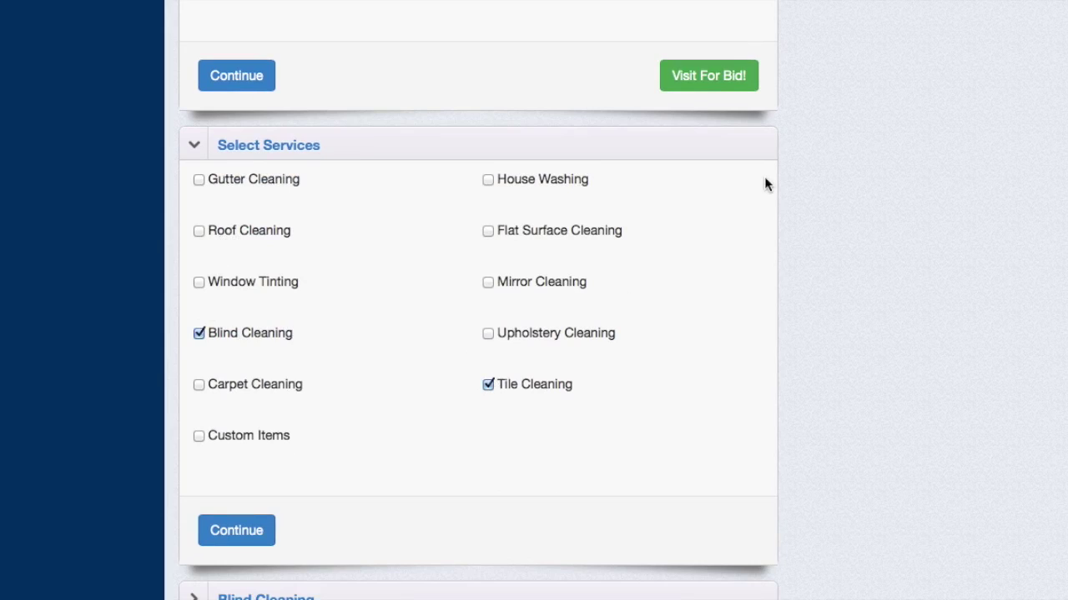
- Show the Blind Cleaning size quantity inputs, then attempt to request a Visit For Bid
{"action": "scroll", "coordinate": [310, 361], "scroll_direction": "down", "scroll_amount": 5}
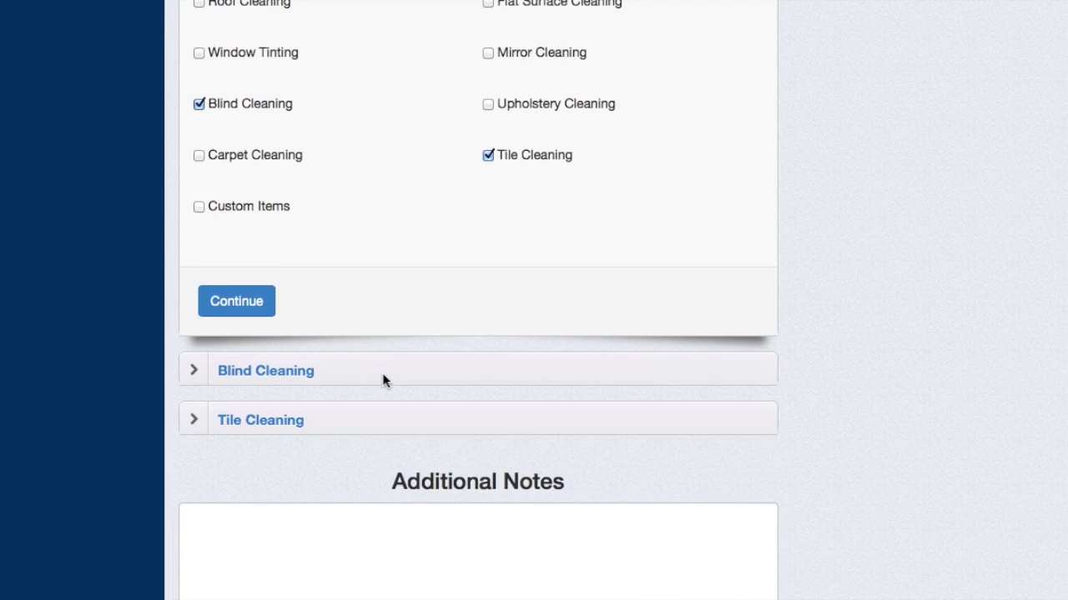
{"action": "left_click", "coordinate": [383, 372]}
{"action": "scroll", "coordinate": [381, 376], "scroll_direction": "down", "scroll_amount": 5}
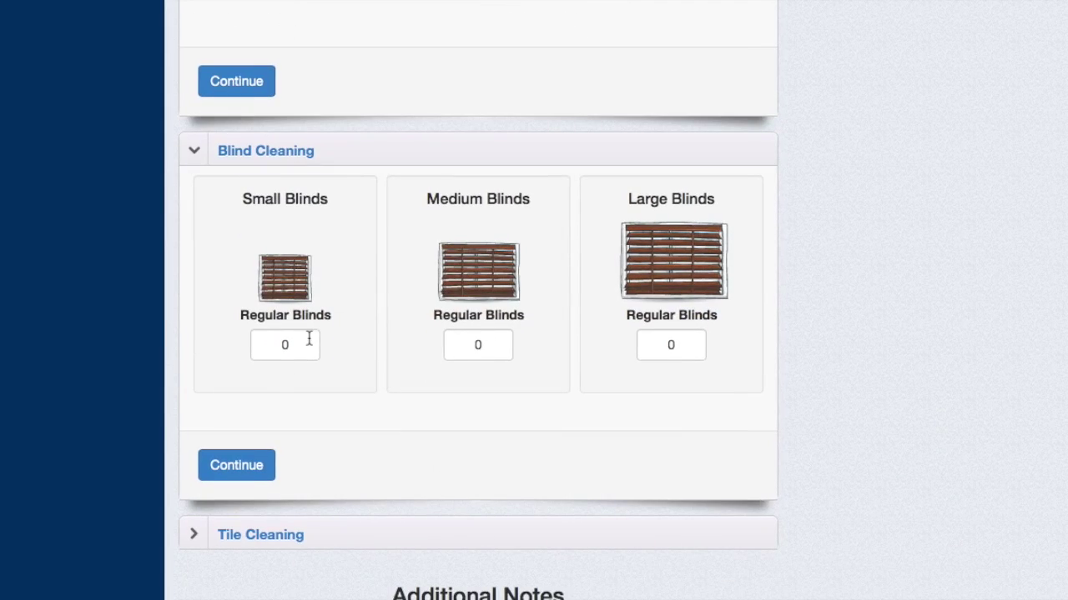
{"action": "scroll", "coordinate": [542, 307], "scroll_direction": "up", "scroll_amount": 7}
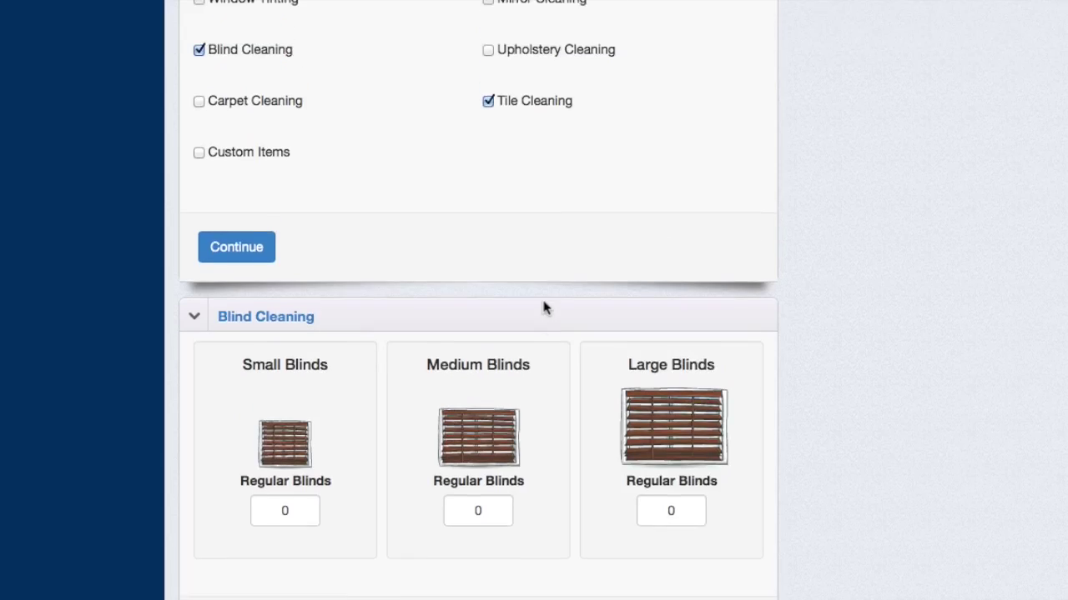
{"action": "scroll", "coordinate": [543, 307], "scroll_direction": "up", "scroll_amount": 2}
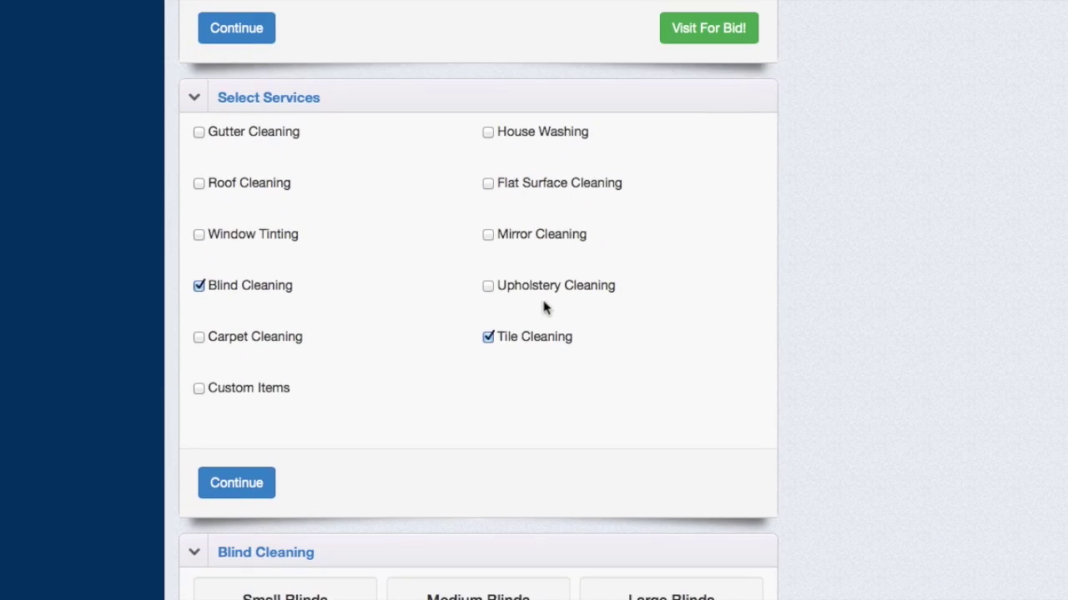
{"action": "scroll", "coordinate": [543, 306], "scroll_direction": "up", "scroll_amount": 3}
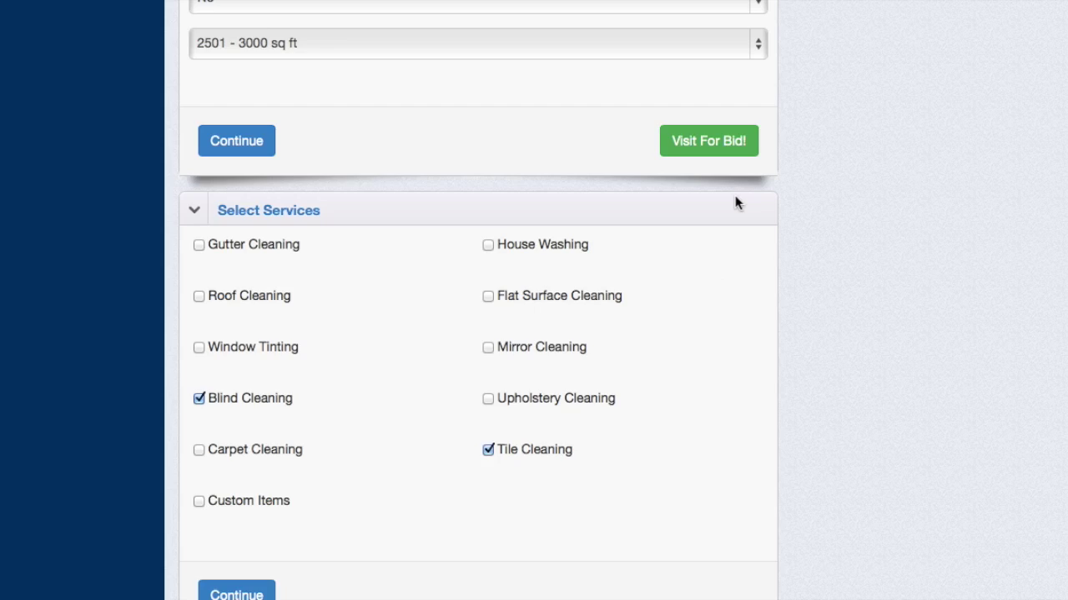
{"action": "scroll", "coordinate": [734, 200], "scroll_direction": "up", "scroll_amount": 3}
{"action": "left_click", "coordinate": [699, 276]}
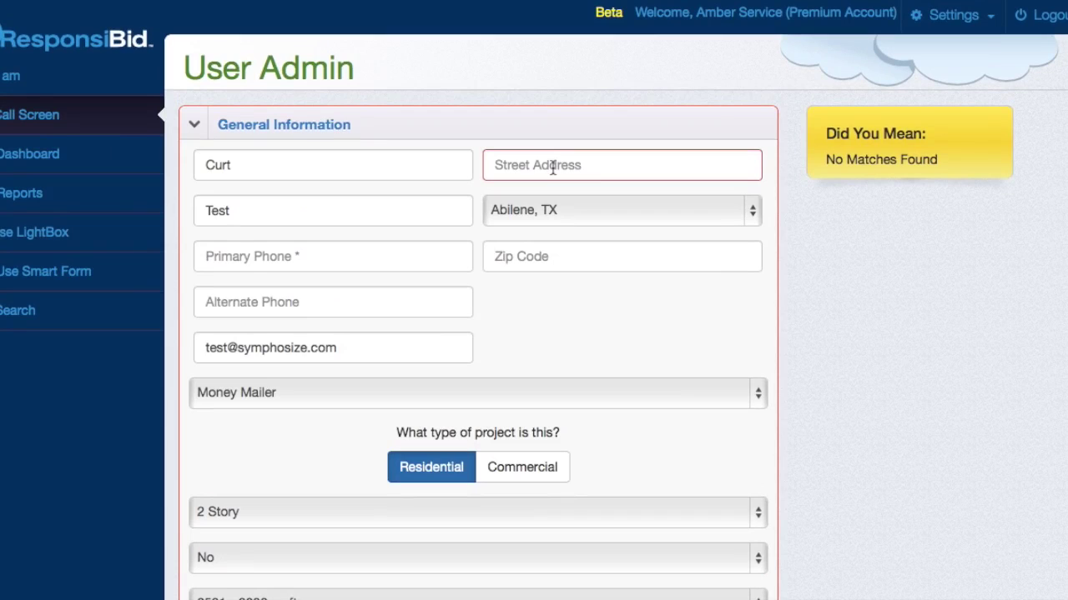
- Enter the customer's street address and bring up the Visit For Bid window
{"action": "left_click", "coordinate": [548, 166]}
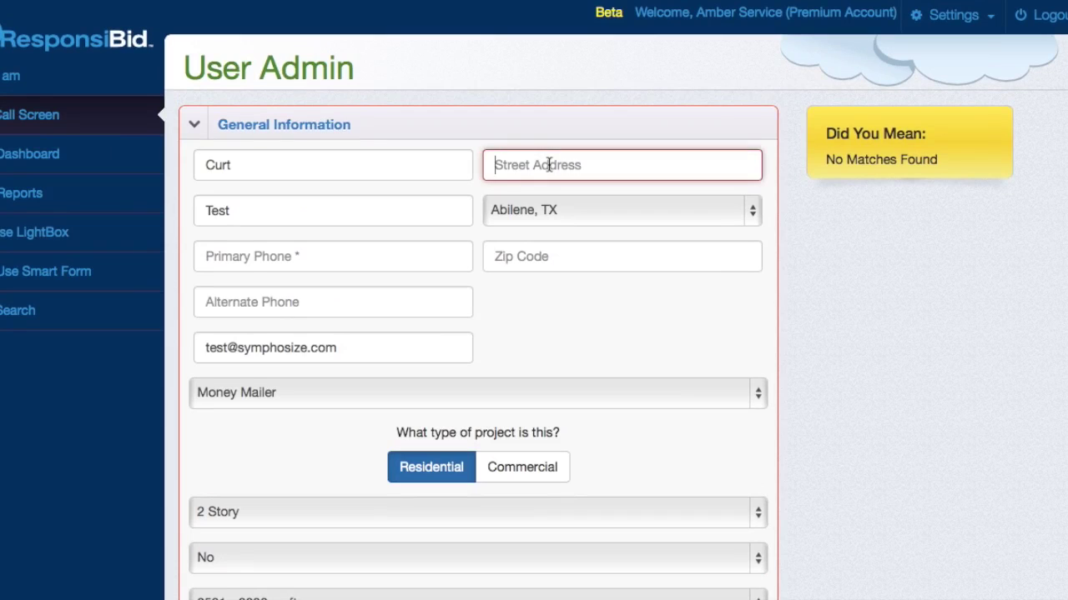
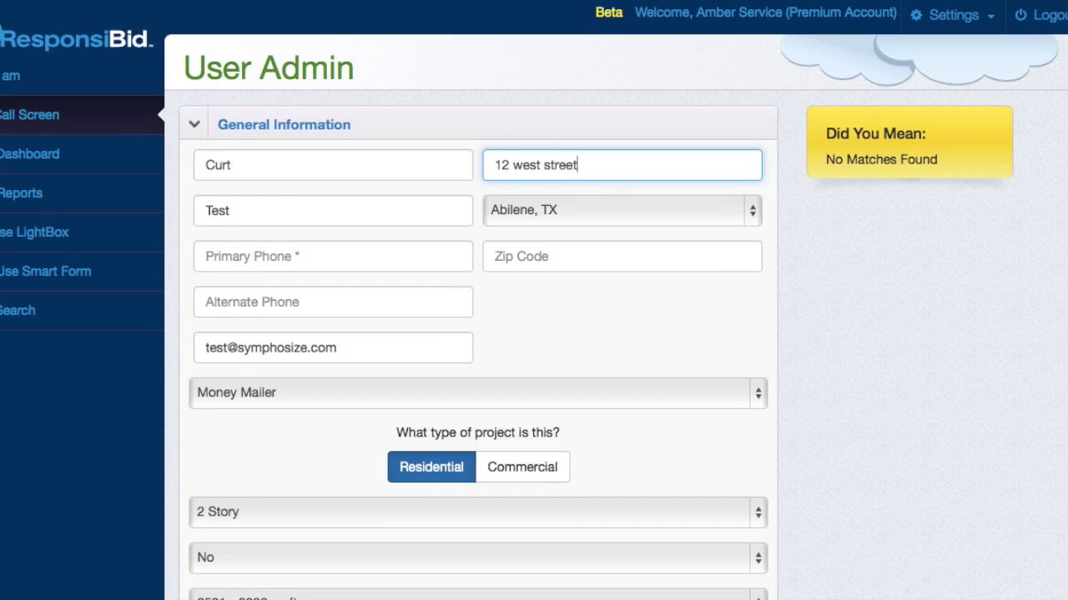
{"action": "scroll", "coordinate": [618, 297], "scroll_direction": "down", "scroll_amount": 5}
{"action": "left_click", "coordinate": [699, 326]}
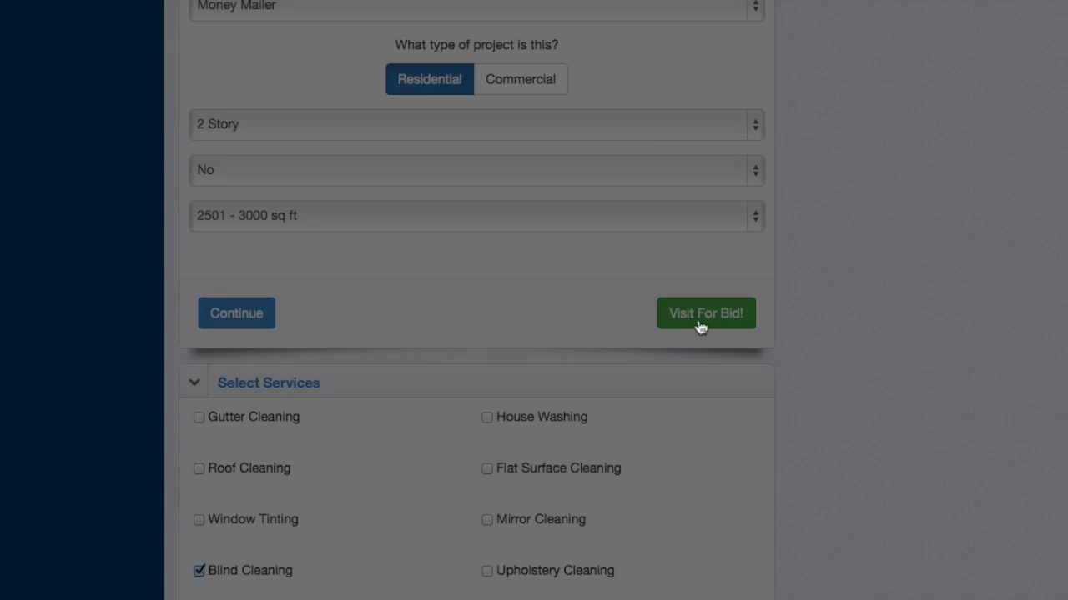
- Schedule the visit for April 30 2014, arriving between 8:00 AM and 9:00 AM
{"action": "left_click", "coordinate": [386, 123]}
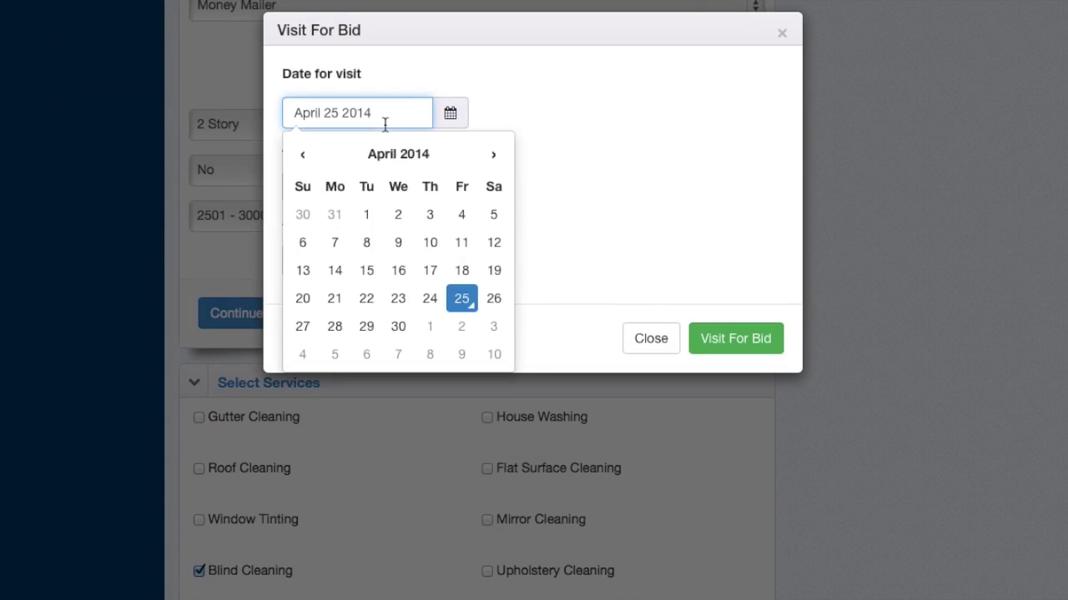
{"action": "left_click", "coordinate": [393, 334]}
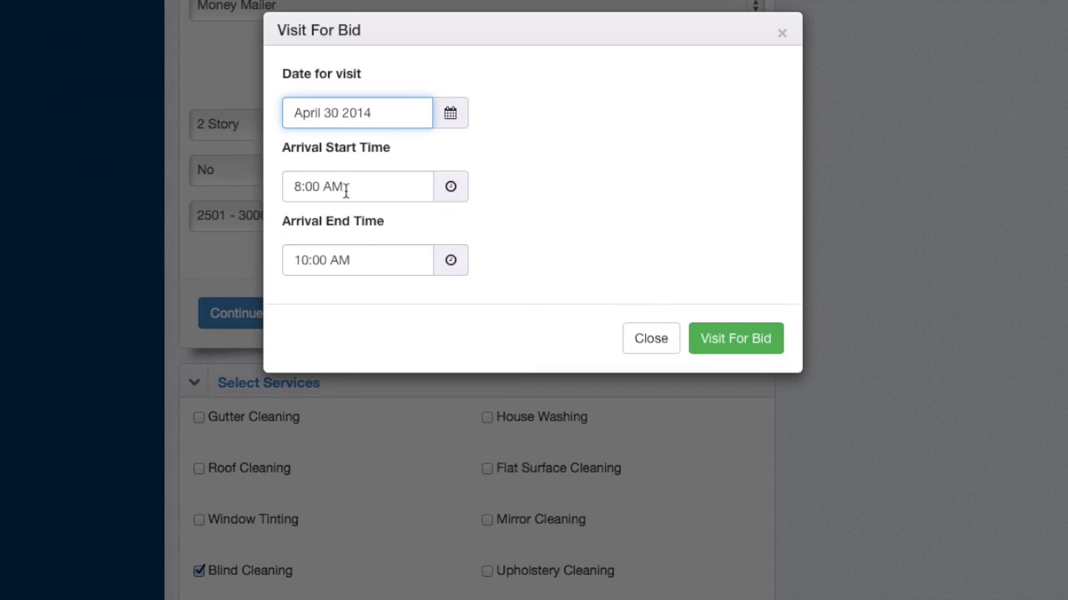
{"action": "left_click", "coordinate": [375, 261]}
{"action": "left_click", "coordinate": [318, 407]}
{"action": "left_click", "coordinate": [611, 231]}
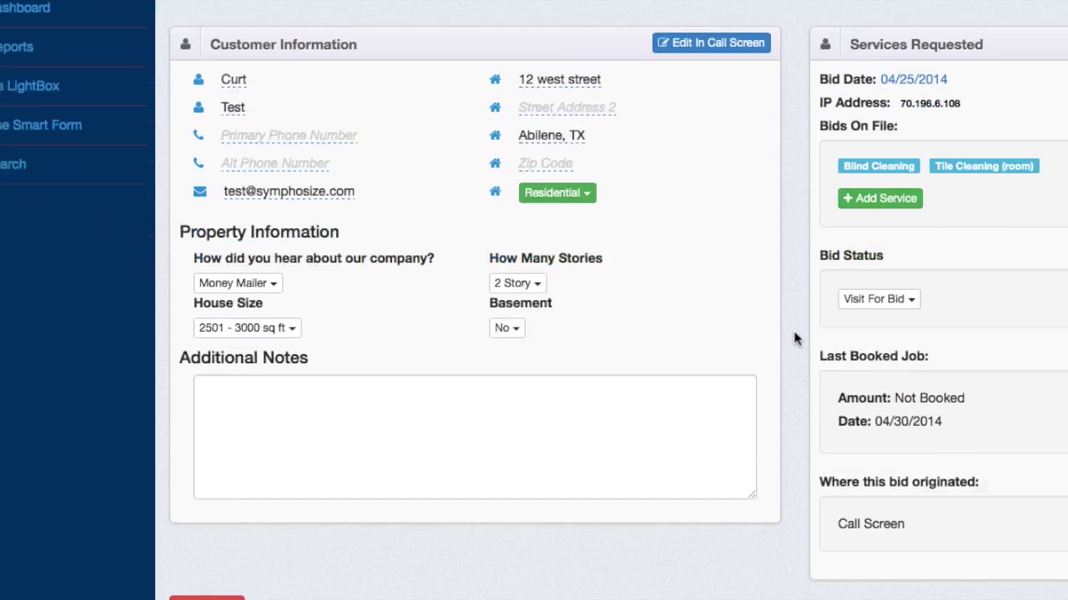
- Scroll the new customer's profile and expand Follow Up Status to review the email schedule
{"action": "scroll", "coordinate": [797, 333], "scroll_direction": "down", "scroll_amount": 2}
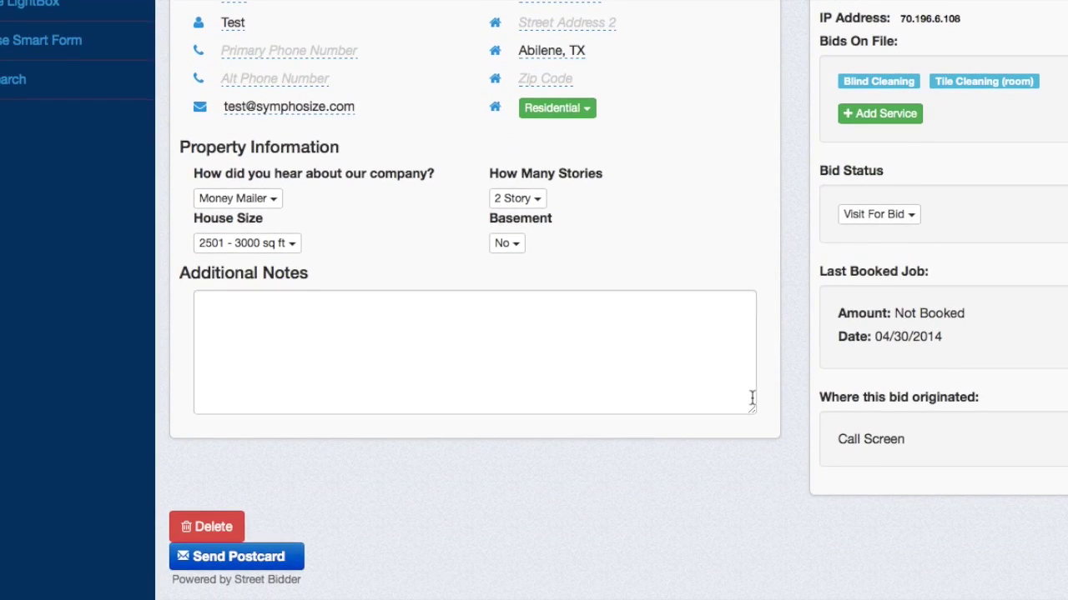
{"action": "scroll", "coordinate": [752, 398], "scroll_direction": "down", "scroll_amount": 5}
{"action": "left_click", "coordinate": [489, 416]}
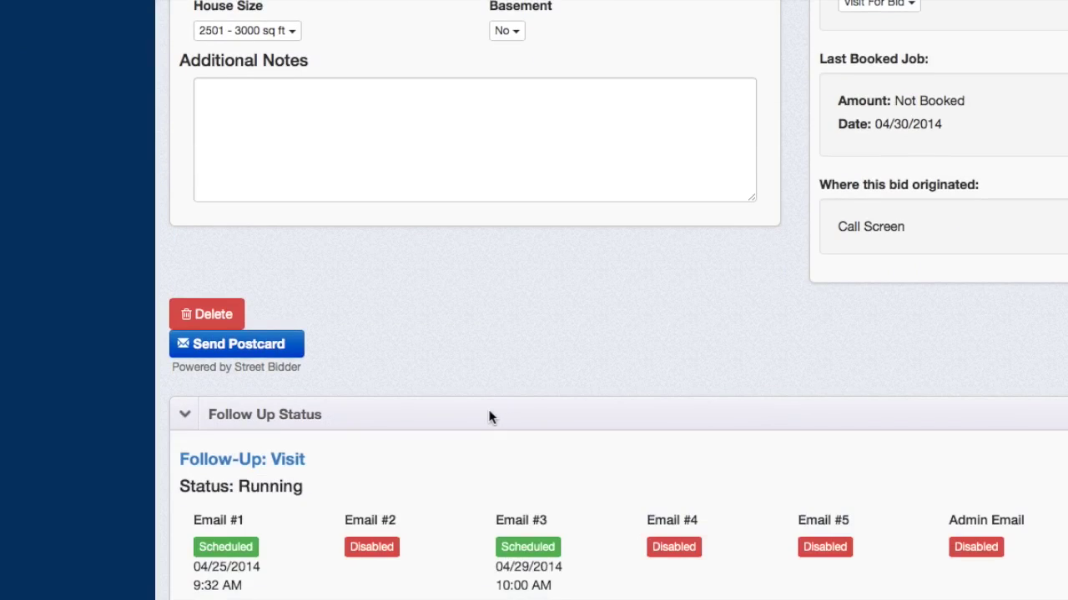
{"action": "scroll", "coordinate": [488, 417], "scroll_direction": "down", "scroll_amount": 5}
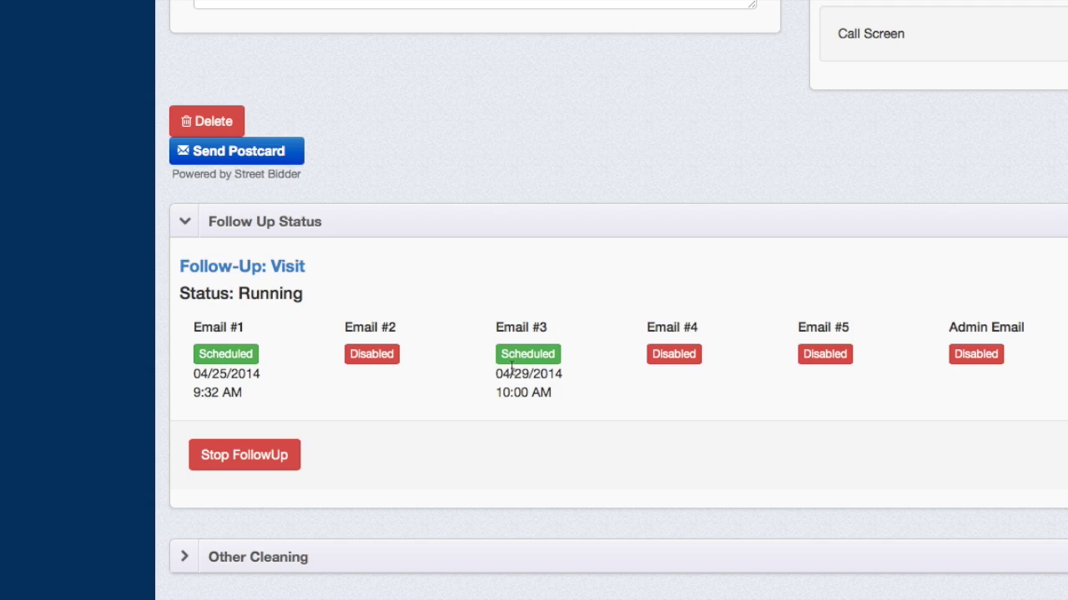
{"action": "scroll", "coordinate": [531, 371], "scroll_direction": "up", "scroll_amount": 3}
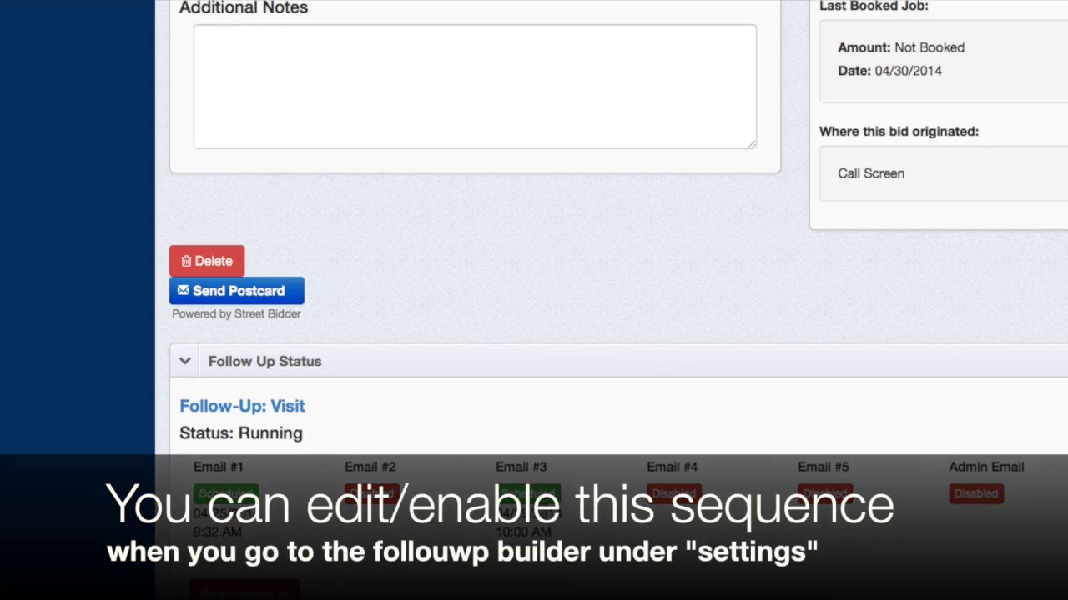
{"action": "scroll", "coordinate": [563, 375], "scroll_direction": "down", "scroll_amount": 3}
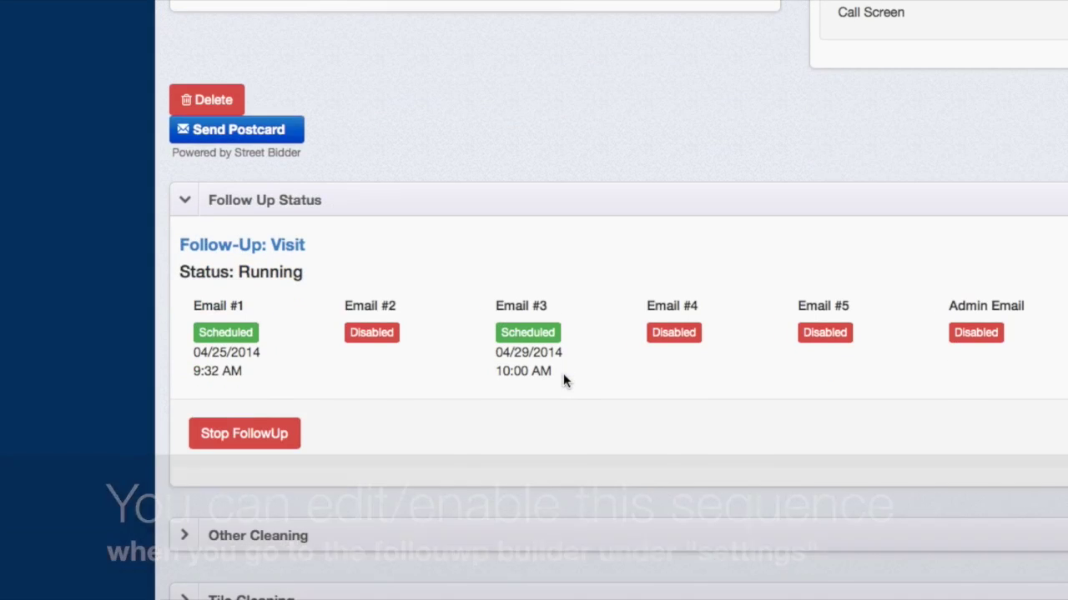
{"action": "scroll", "coordinate": [563, 376], "scroll_direction": "up", "scroll_amount": 12}
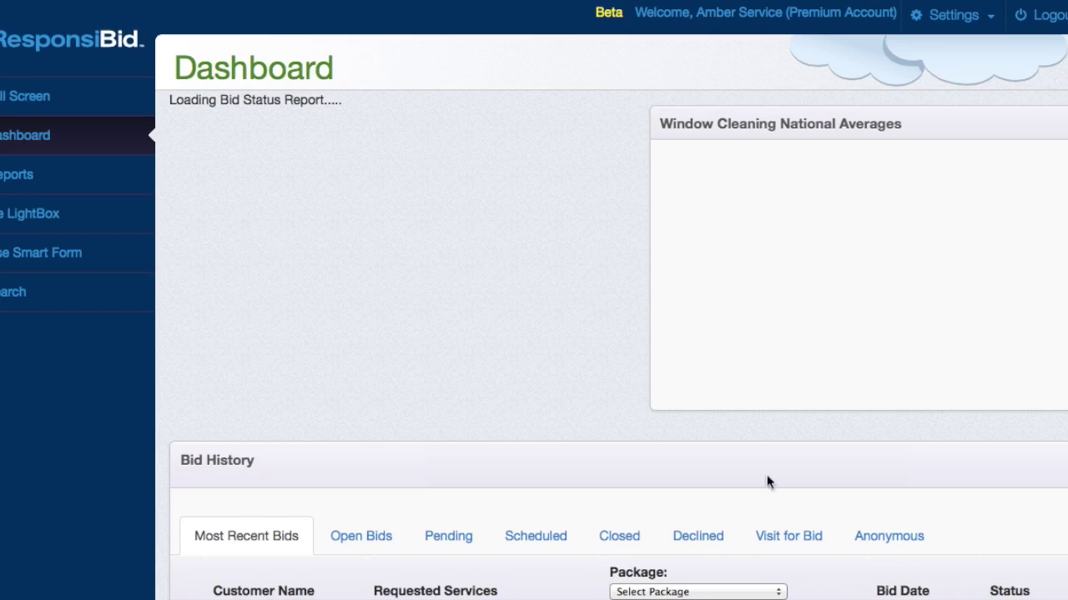
- Filter Bid History to Visit for Bid, showing the Blind Cleaning bid for 04/30/2014
{"action": "scroll", "coordinate": [787, 552], "scroll_direction": "down", "scroll_amount": 5}
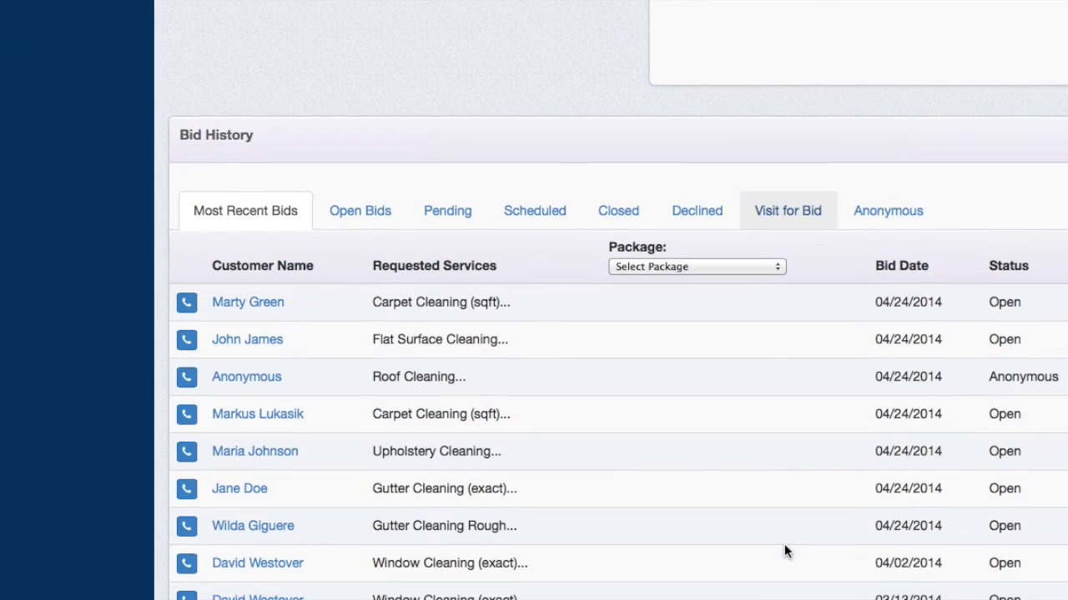
{"action": "left_click", "coordinate": [790, 219]}
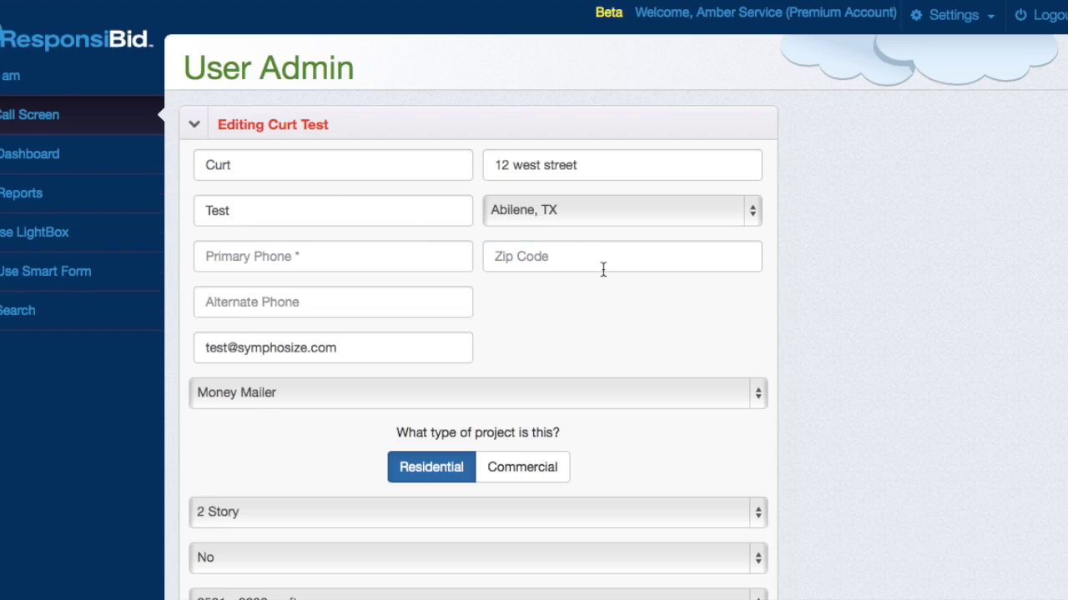
- Expand Select Services to review the ticked Blind Cleaning and Tile Cleaning and Additional Notes
{"action": "scroll", "coordinate": [505, 407], "scroll_direction": "down", "scroll_amount": 6}
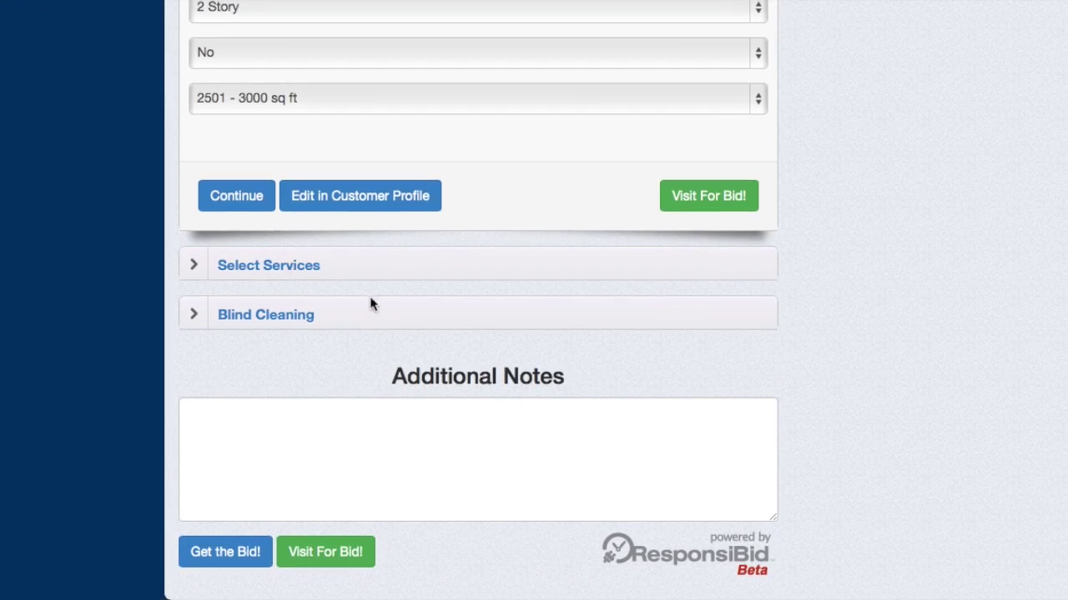
{"action": "left_click", "coordinate": [376, 267]}
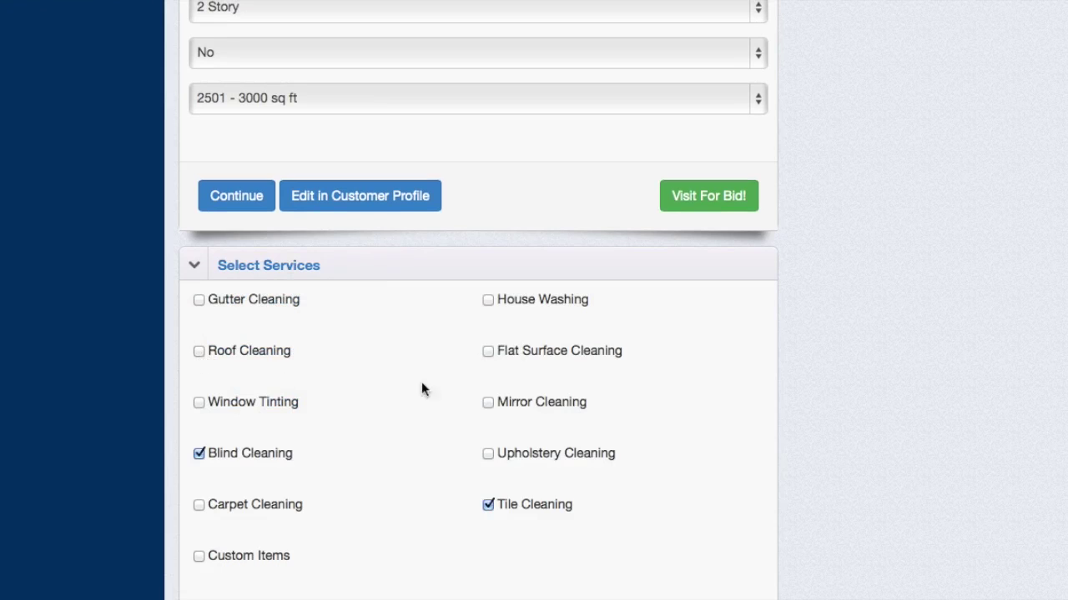
{"action": "scroll", "coordinate": [339, 506], "scroll_direction": "down", "scroll_amount": 2}
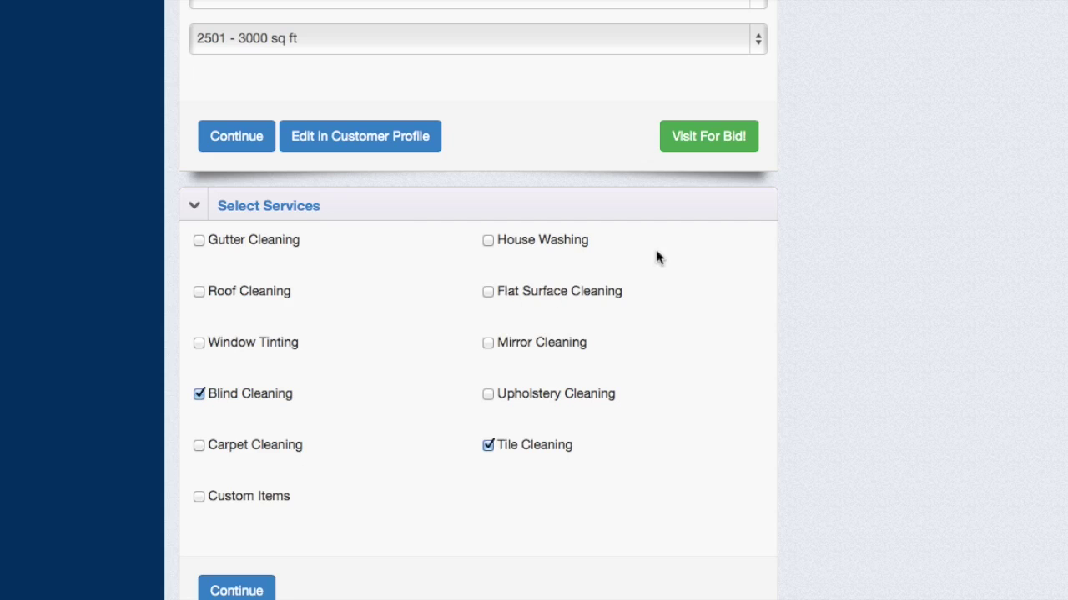
{"action": "scroll", "coordinate": [658, 258], "scroll_direction": "down", "scroll_amount": 4}
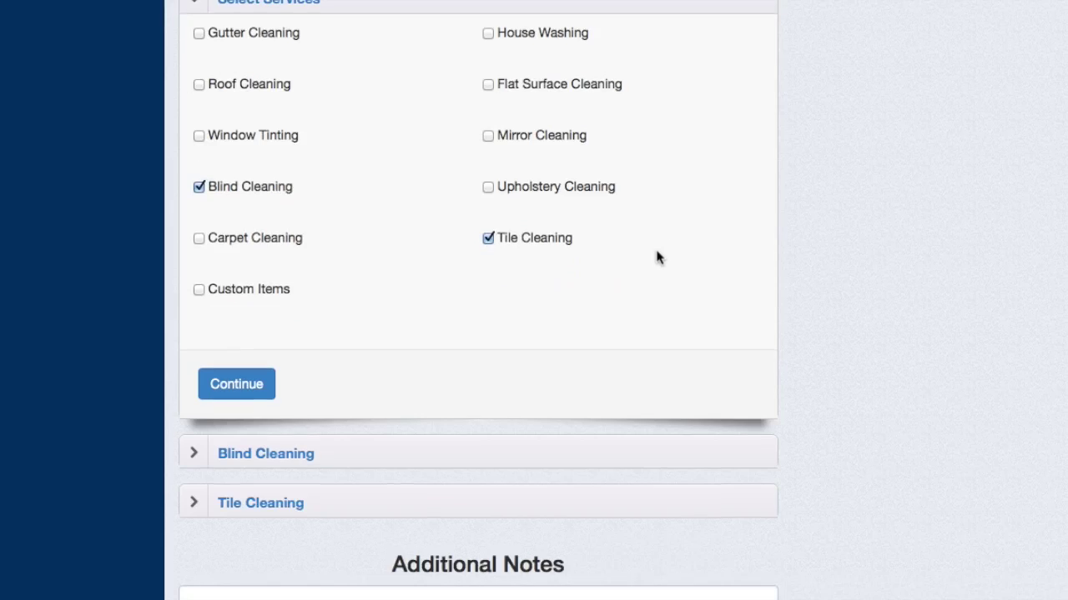
{"action": "scroll", "coordinate": [614, 343], "scroll_direction": "up", "scroll_amount": 7}
{"action": "scroll", "coordinate": [616, 343], "scroll_direction": "up", "scroll_amount": 1}
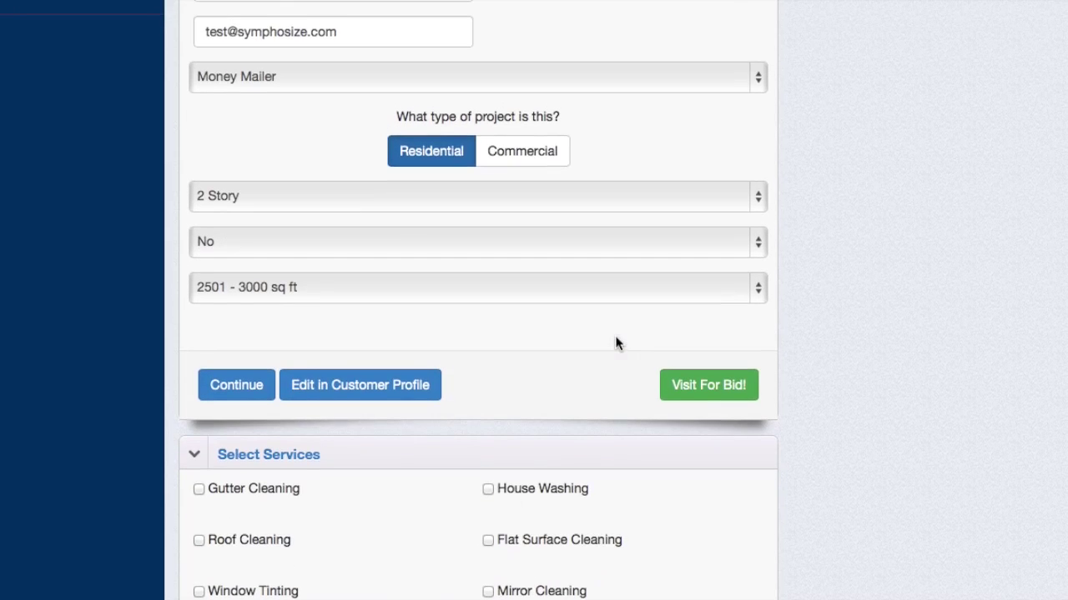
{"action": "scroll", "coordinate": [615, 343], "scroll_direction": "down", "scroll_amount": 9}
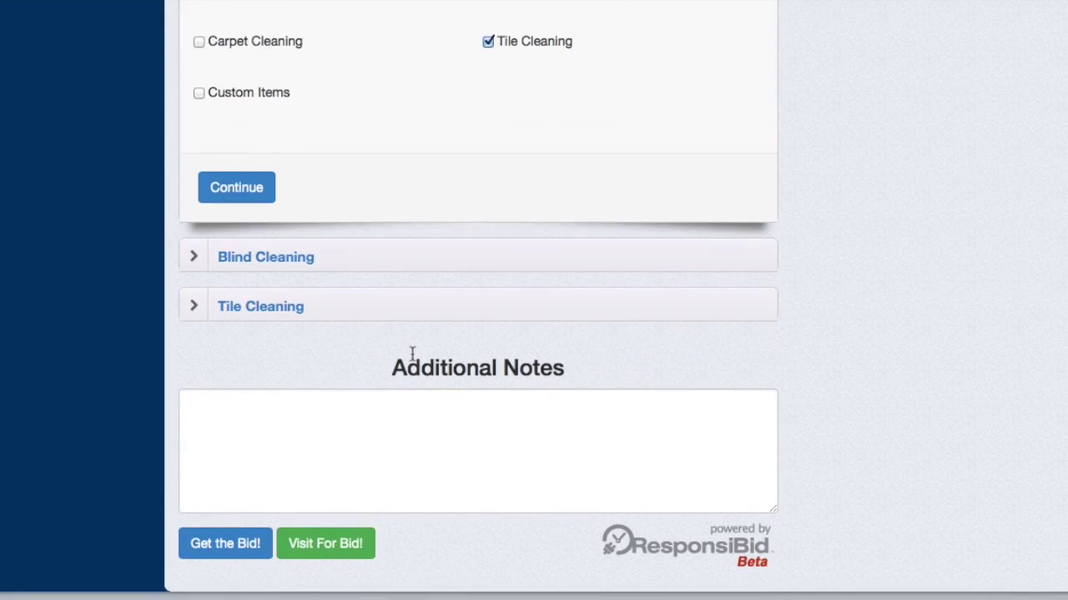
- Set Blind Cleaning to 20 Medium Blinds
{"action": "left_click", "coordinate": [419, 267]}
{"action": "left_click", "coordinate": [489, 467]}
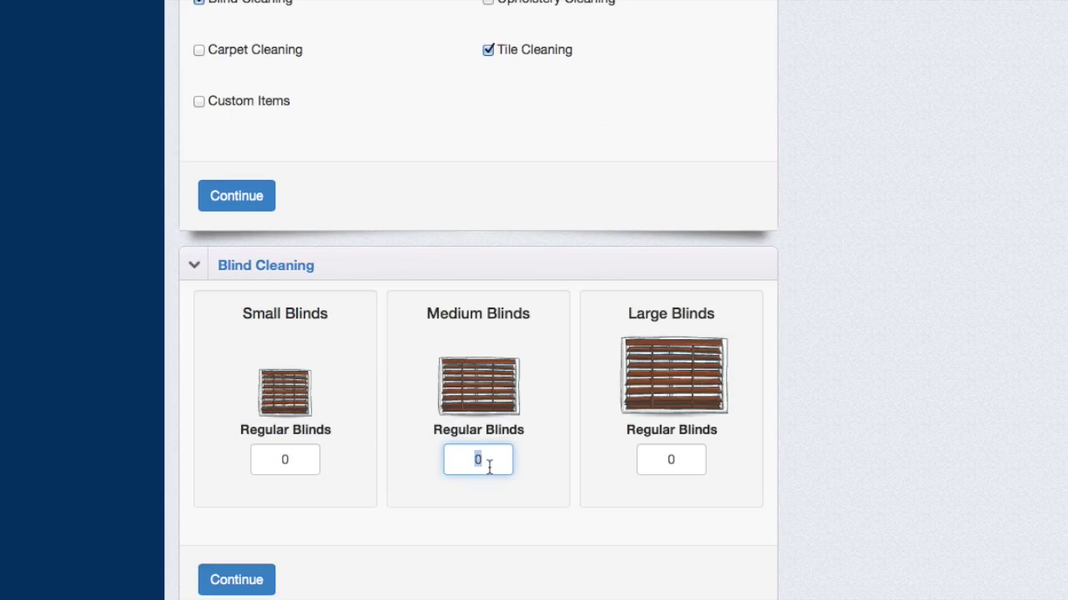
{"action": "type", "text": "20"}
{"action": "left_click", "coordinate": [242, 579]}
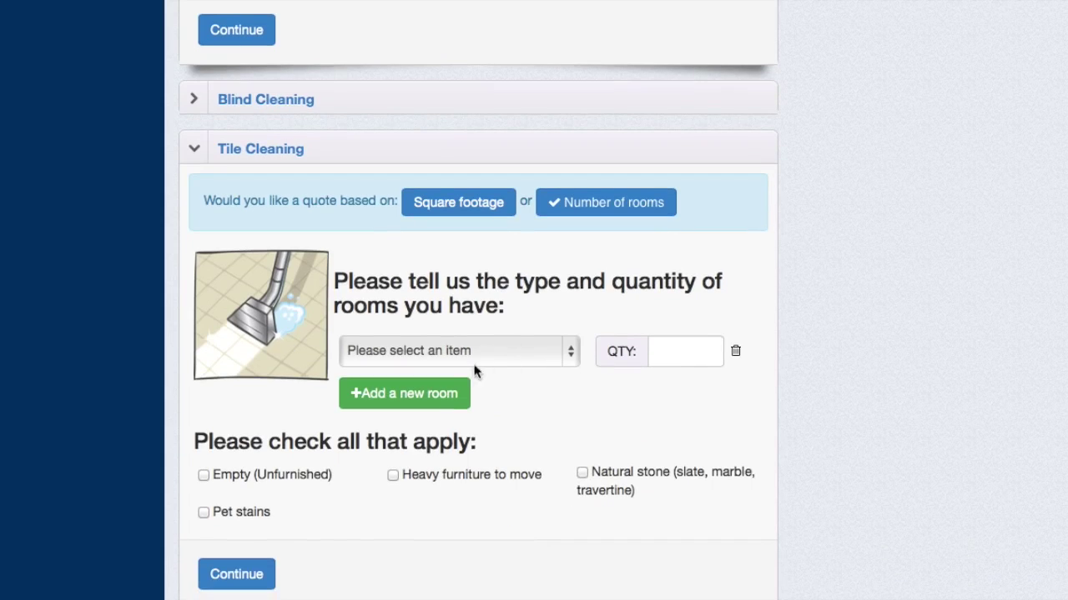
- Quote Tile Cleaning for 5 Small rooms and generate the bid
{"action": "left_click", "coordinate": [520, 352]}
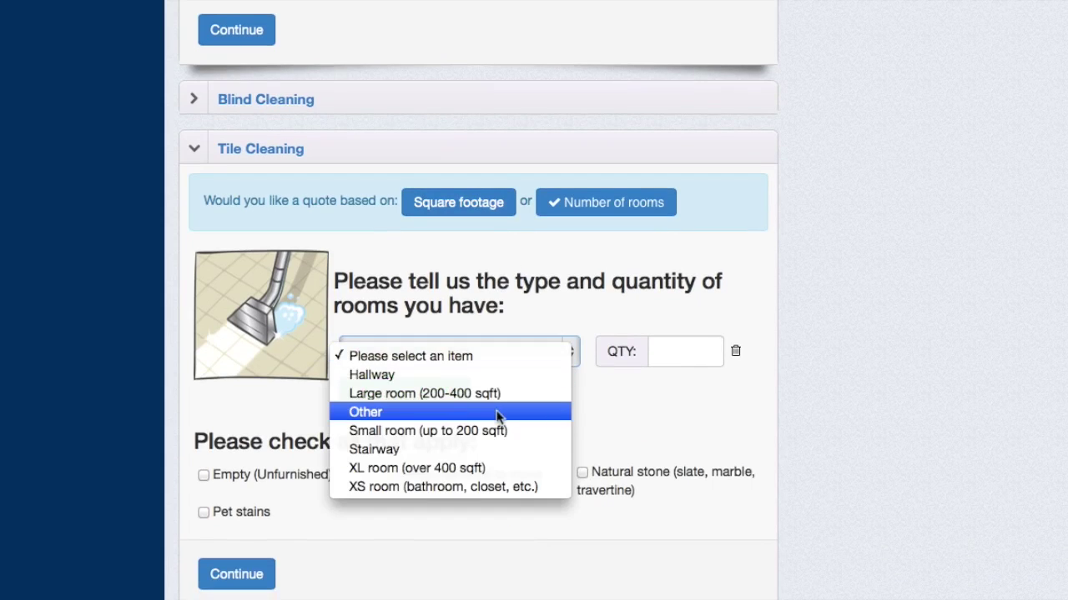
{"action": "left_click", "coordinate": [703, 350]}
{"action": "type", "text": "5"}
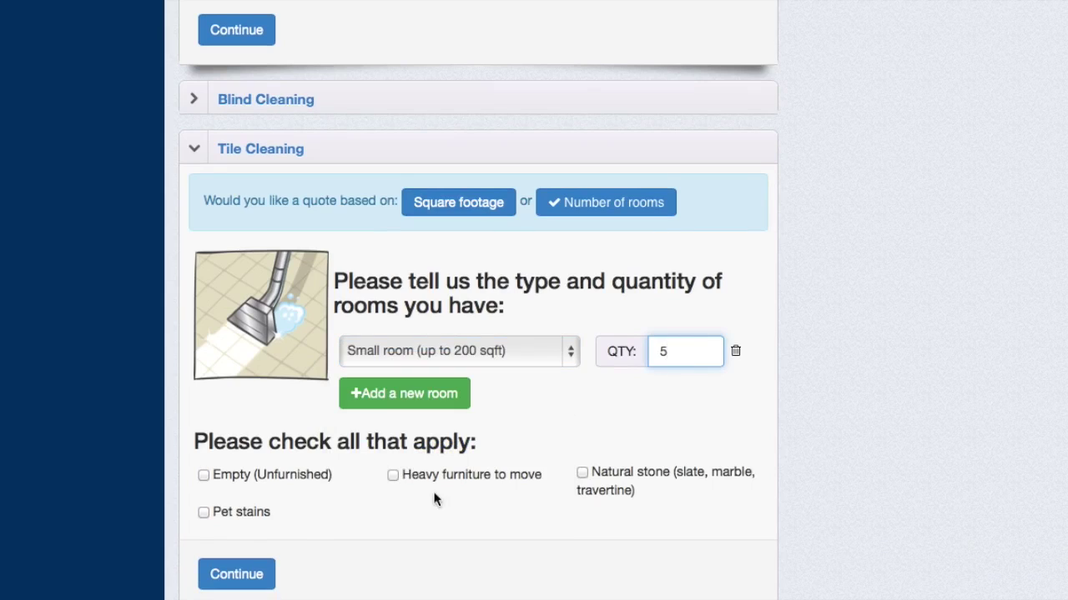
{"action": "left_click", "coordinate": [236, 575]}
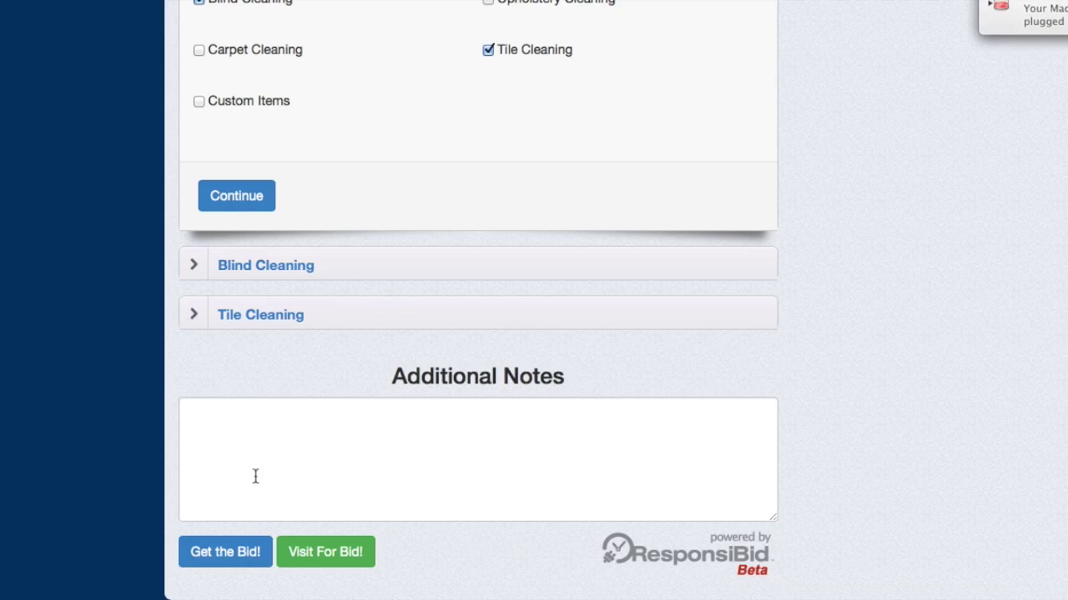
{"action": "left_click", "coordinate": [213, 560]}
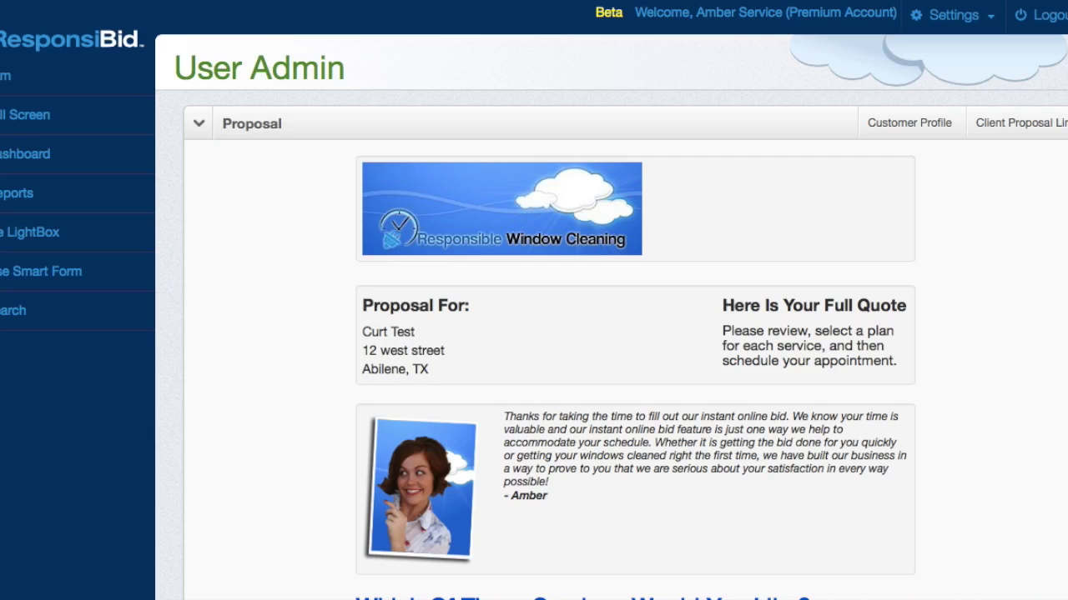
- Review the proposal's tile cleaning prices ($580 Premium, $504 Deluxe, $333 Basic), then open Customer Profile
{"action": "scroll", "coordinate": [722, 239], "scroll_direction": "down", "scroll_amount": 4}
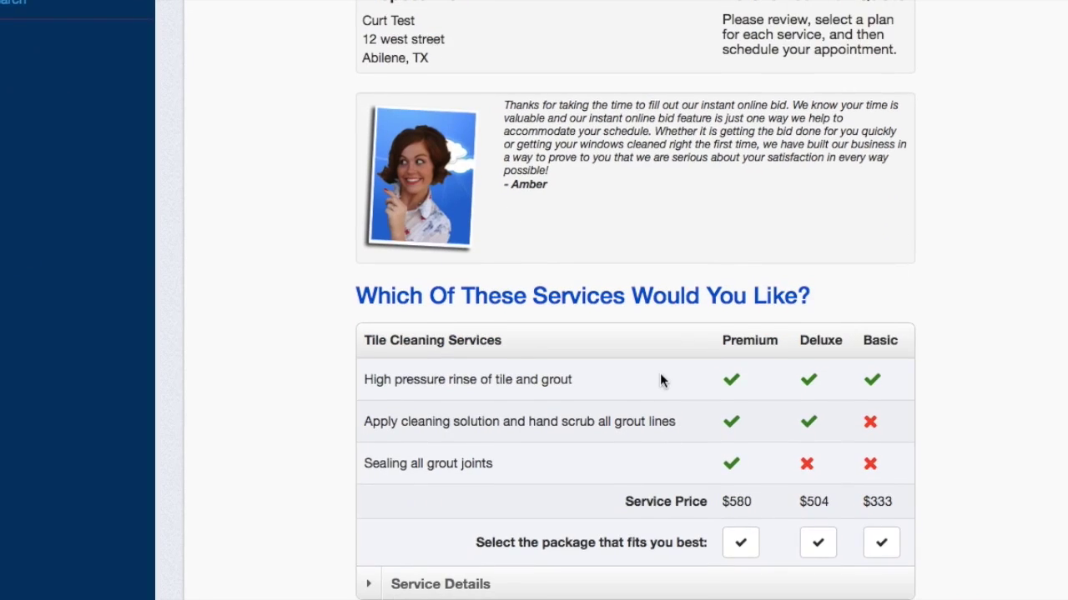
{"action": "scroll", "coordinate": [660, 373], "scroll_direction": "down", "scroll_amount": 3}
{"action": "scroll", "coordinate": [660, 380], "scroll_direction": "up", "scroll_amount": 7}
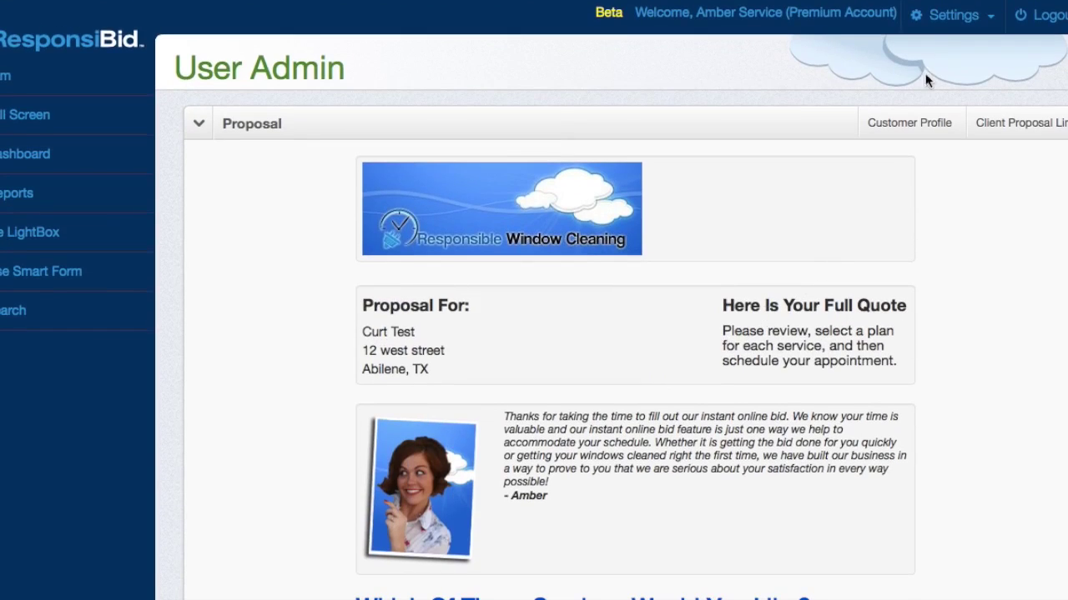
{"action": "left_click", "coordinate": [926, 123]}
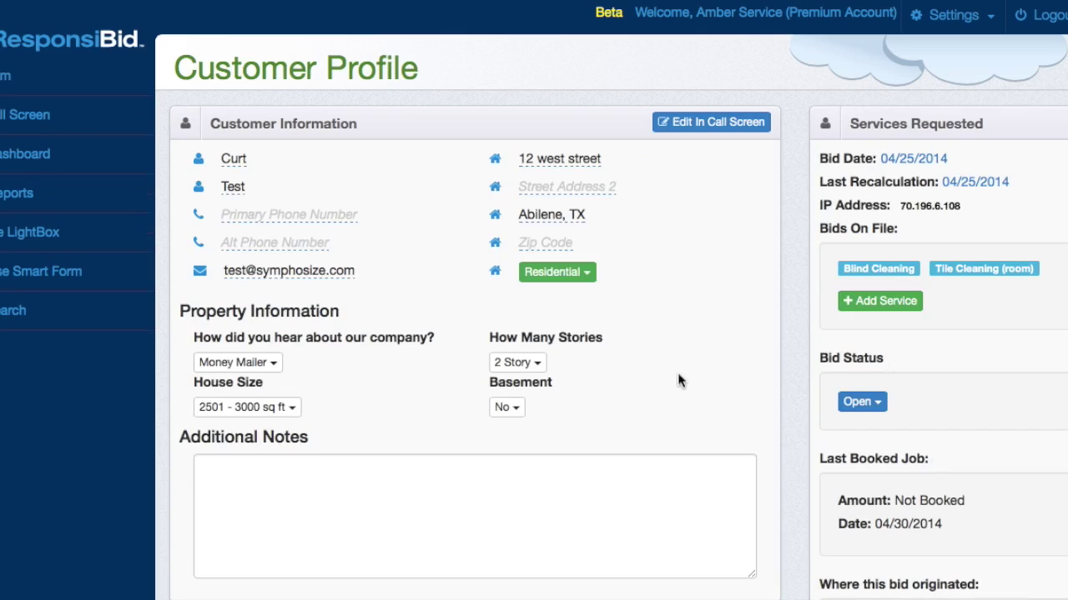
- Expand the profile's Tile Cleaning bid: 5 small rooms at $580, $504 and $333
{"action": "scroll", "coordinate": [680, 380], "scroll_direction": "down", "scroll_amount": 5}
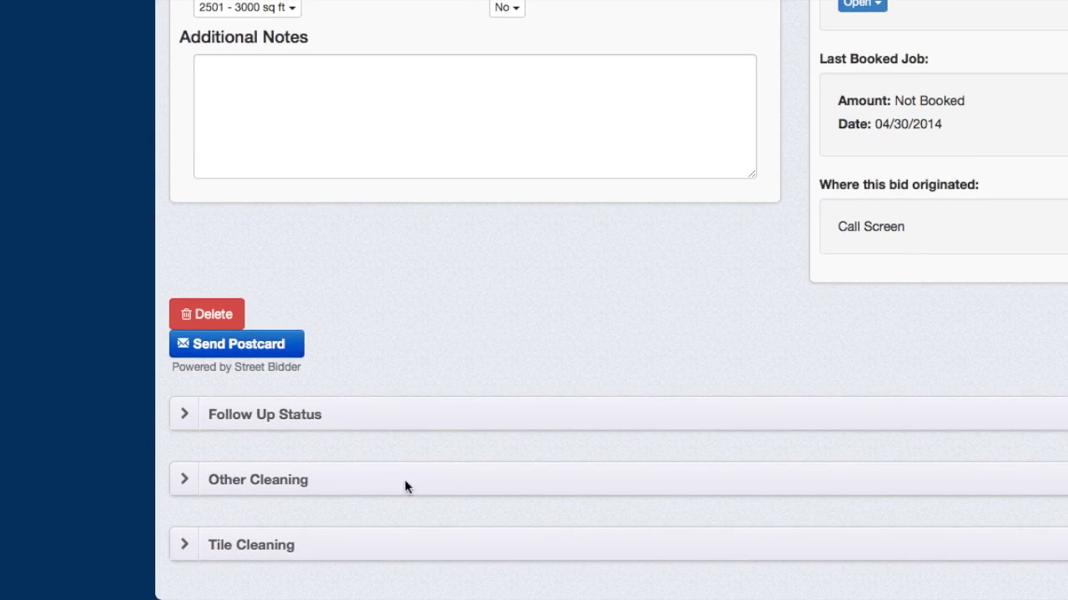
{"action": "left_click", "coordinate": [441, 546]}
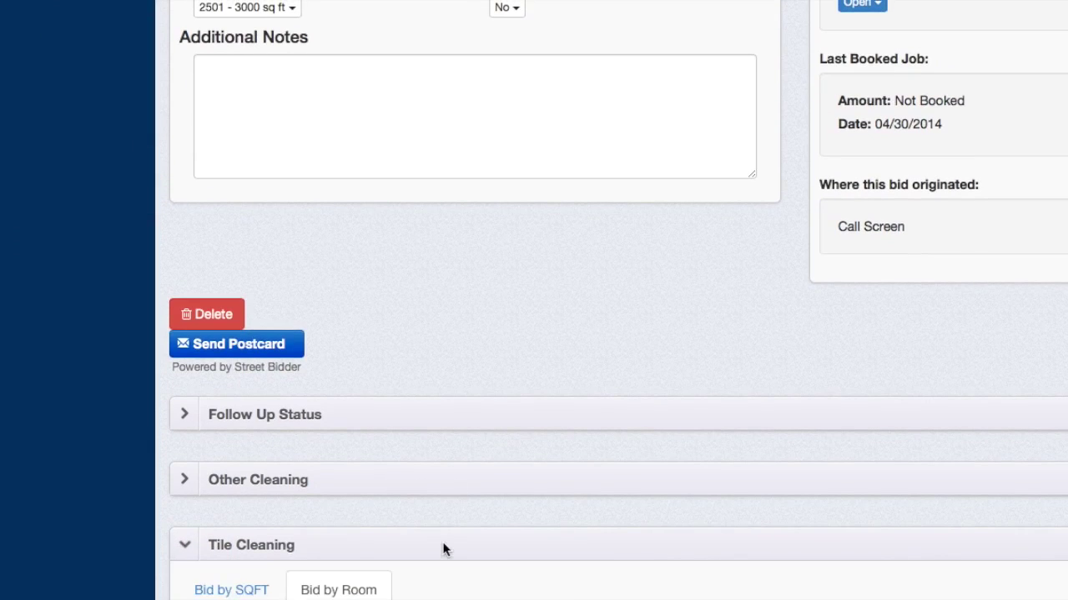
{"action": "scroll", "coordinate": [443, 543], "scroll_direction": "down", "scroll_amount": 4}
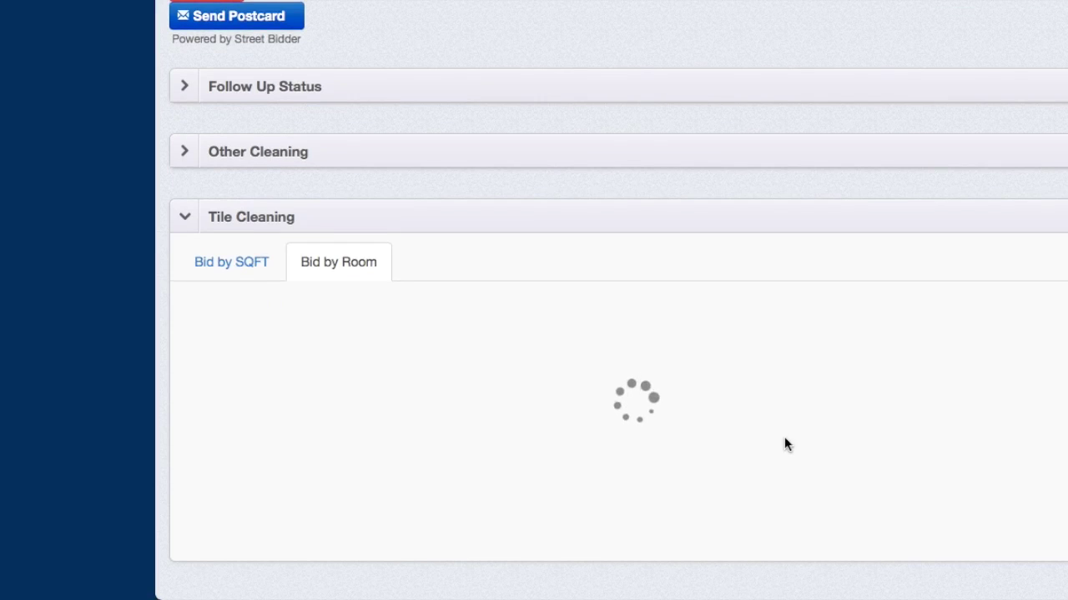
{"action": "scroll", "coordinate": [784, 444], "scroll_direction": "down", "scroll_amount": 1}
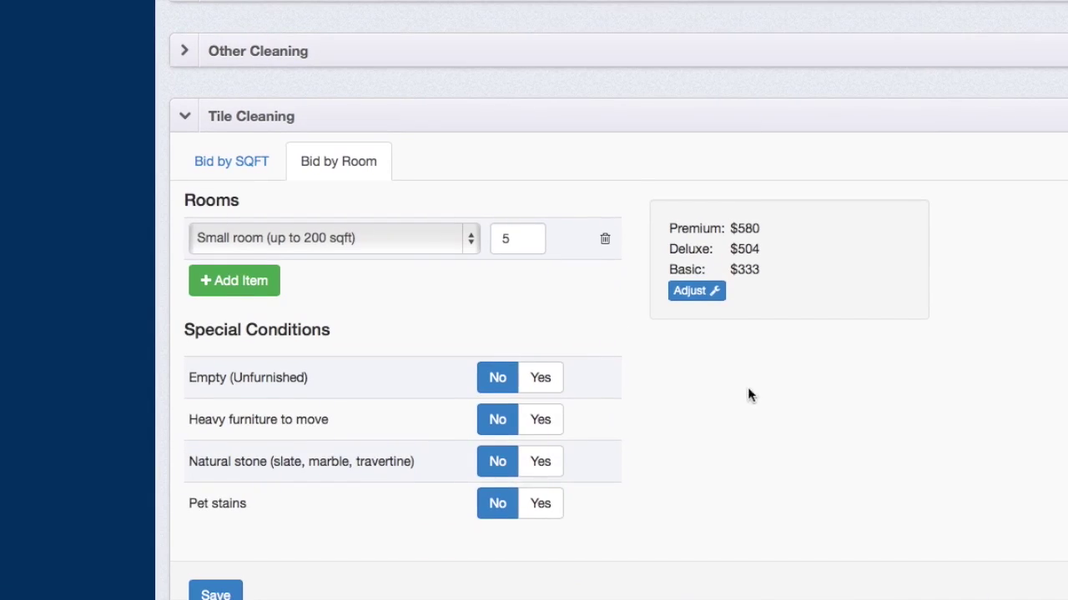
{"action": "scroll", "coordinate": [698, 302], "scroll_direction": "up", "scroll_amount": 4}
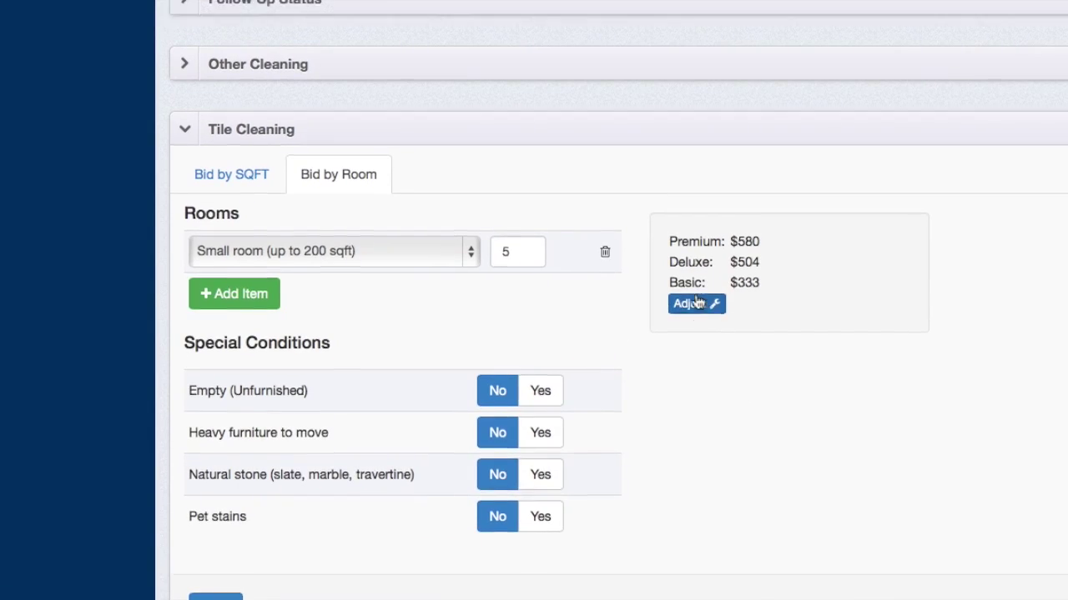
- Expand Follow Up Status to review the scheduled and disabled follow-up emails
{"action": "left_click", "coordinate": [621, 398]}
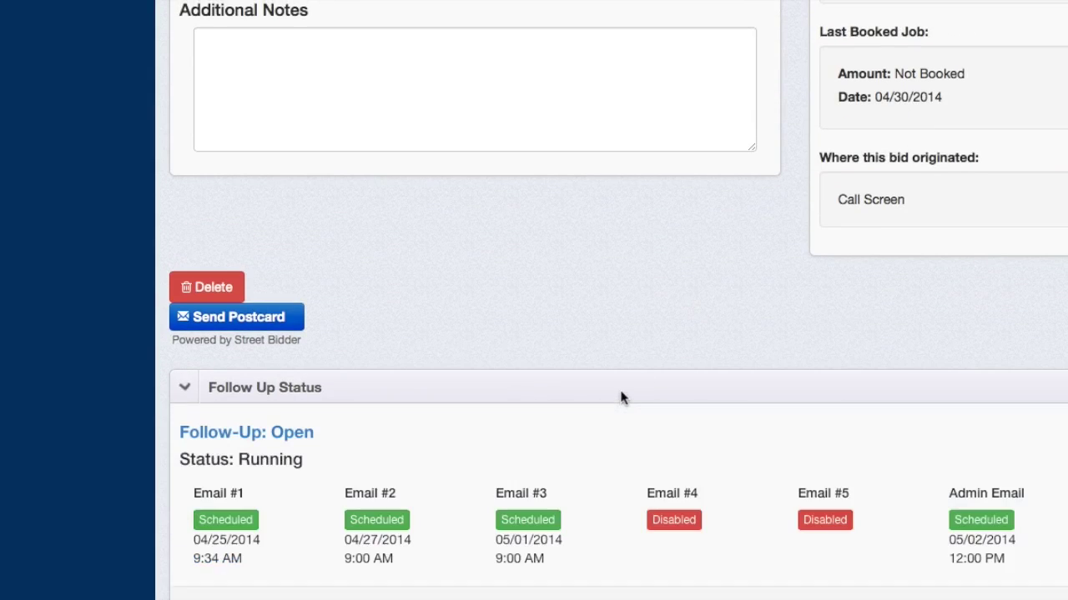
{"action": "scroll", "coordinate": [622, 398], "scroll_direction": "down", "scroll_amount": 3}
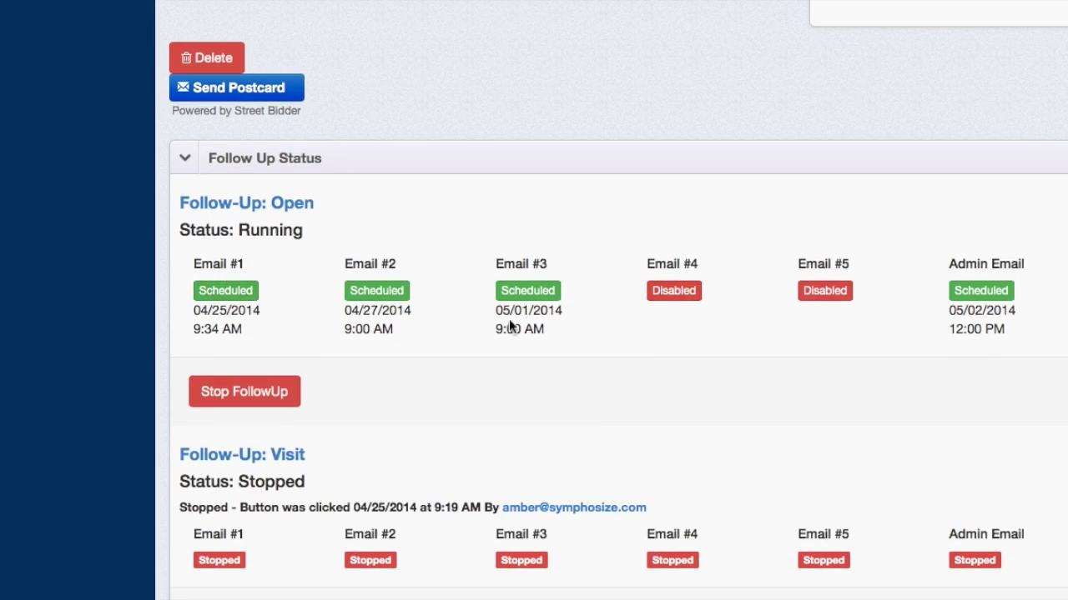
{"action": "scroll", "coordinate": [775, 308], "scroll_direction": "up", "scroll_amount": 10}
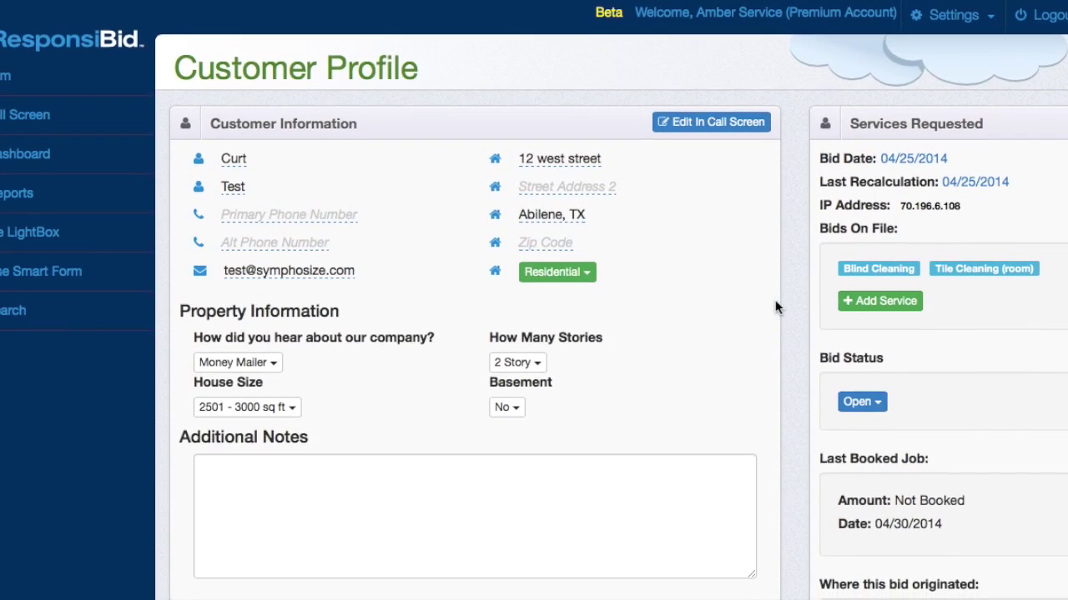
- Start a new call screen bid with city Akron, OH and referral source Google
{"action": "left_click", "coordinate": [73, 129]}
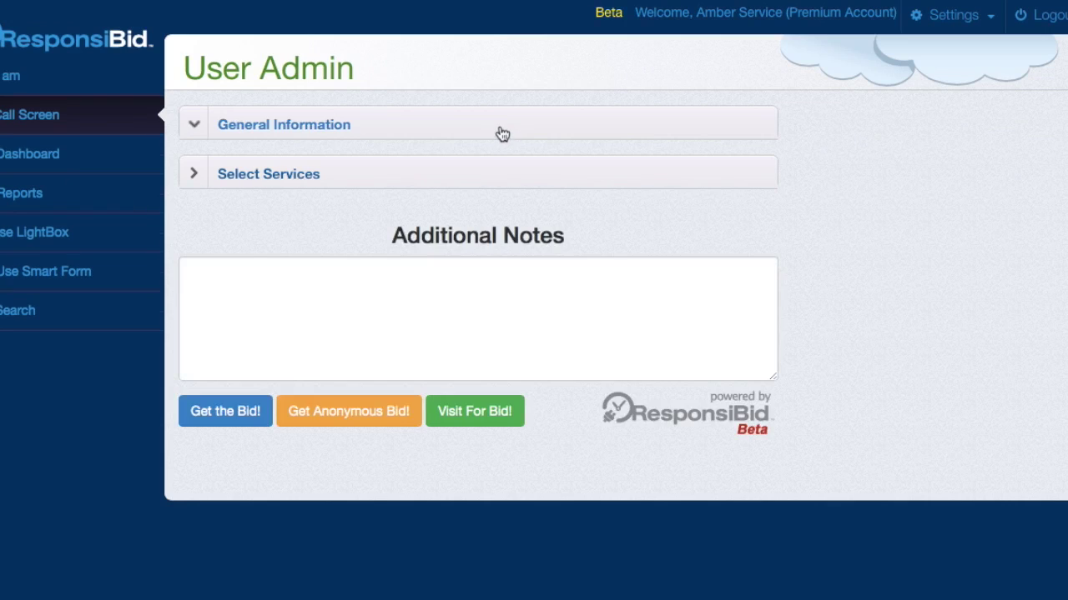
{"action": "left_click", "coordinate": [500, 130]}
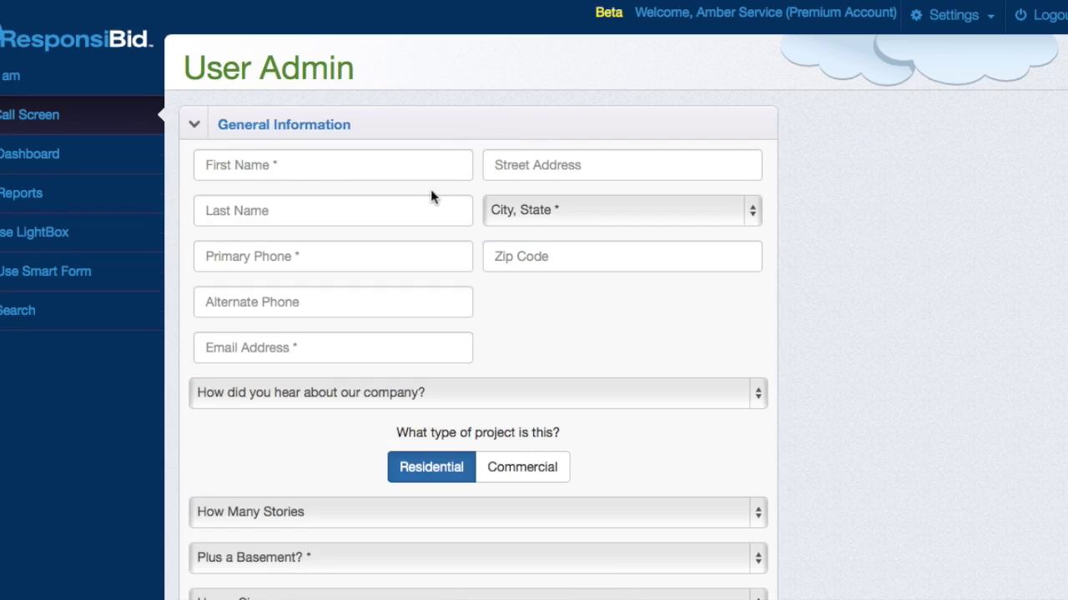
{"action": "left_click", "coordinate": [549, 210]}
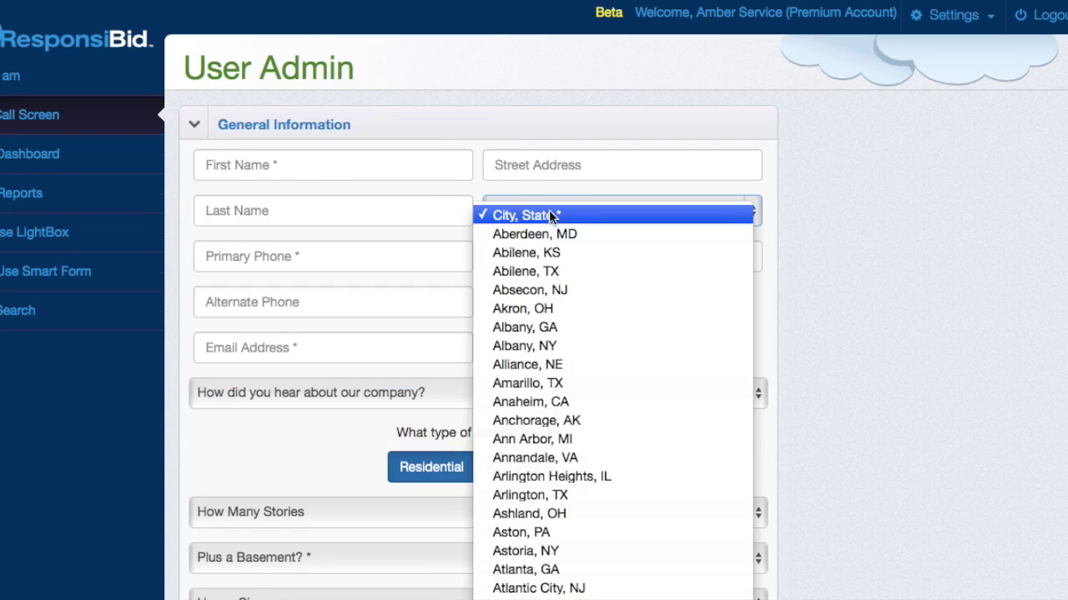
{"action": "left_click", "coordinate": [544, 311]}
{"action": "left_click", "coordinate": [424, 397]}
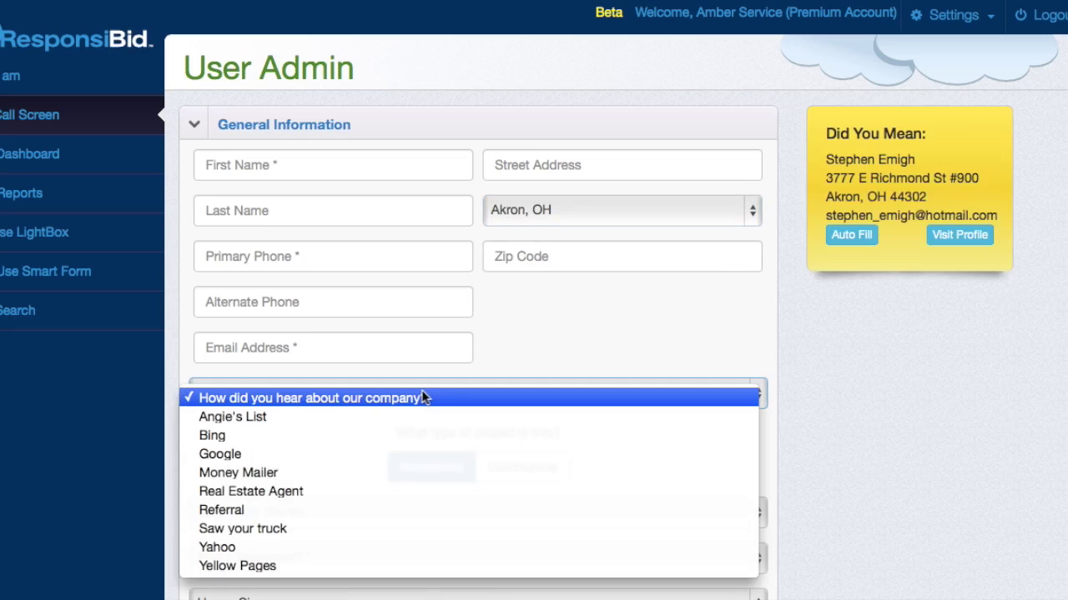
{"action": "left_click", "coordinate": [397, 454]}
- Set the house to 2 Story, basement Yes, and 2501 - 3000 sq ft
{"action": "scroll", "coordinate": [400, 505], "scroll_direction": "down", "scroll_amount": 3}
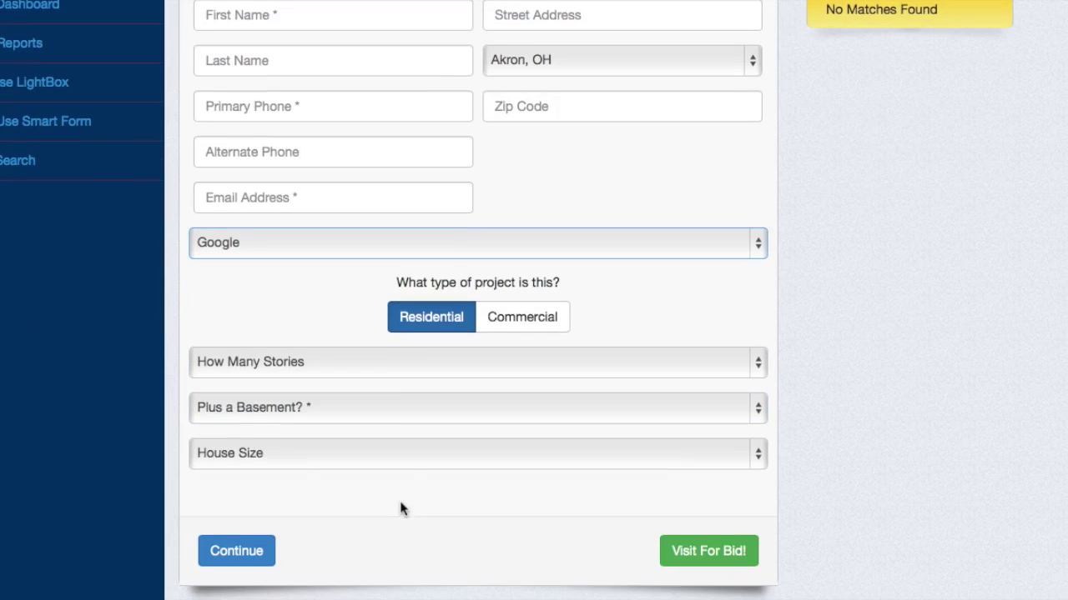
{"action": "left_click", "coordinate": [417, 367]}
{"action": "left_click", "coordinate": [410, 412]}
{"action": "left_click", "coordinate": [413, 413]}
{"action": "left_click", "coordinate": [407, 446]}
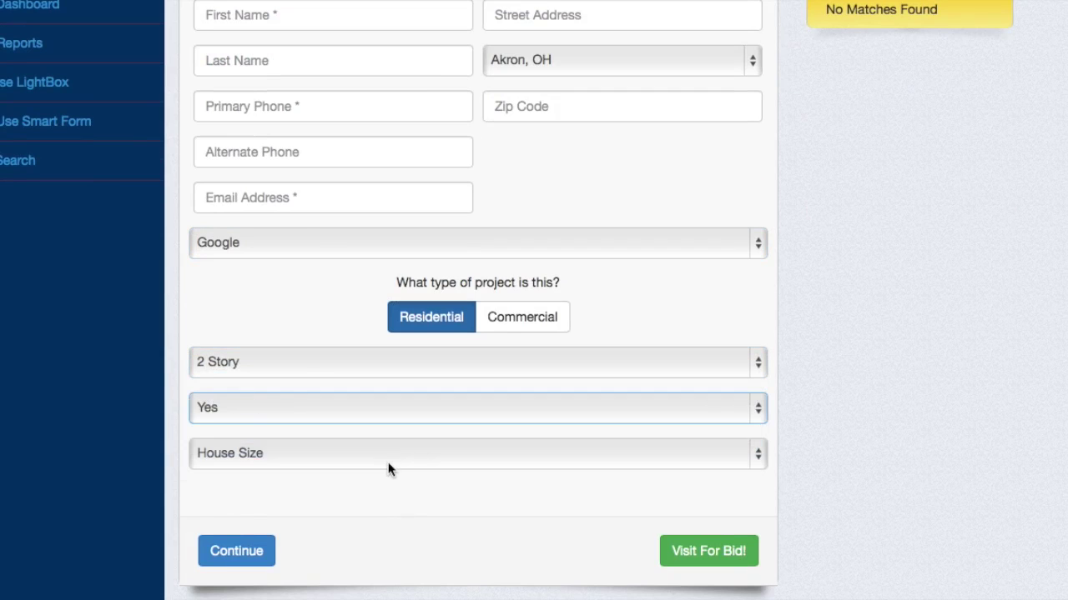
{"action": "left_click", "coordinate": [387, 462]}
{"action": "left_click", "coordinate": [369, 533]}
{"action": "scroll", "coordinate": [370, 538], "scroll_direction": "down", "scroll_amount": 3}
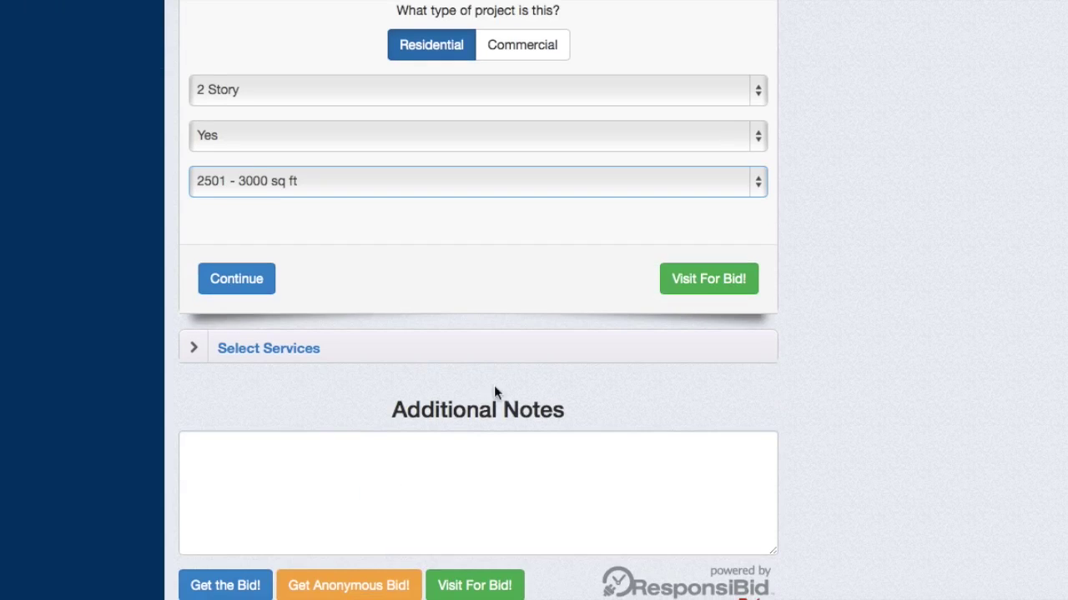
- Change the requested services to Custom Items only, removing Mirror Cleaning
{"action": "left_click", "coordinate": [242, 280]}
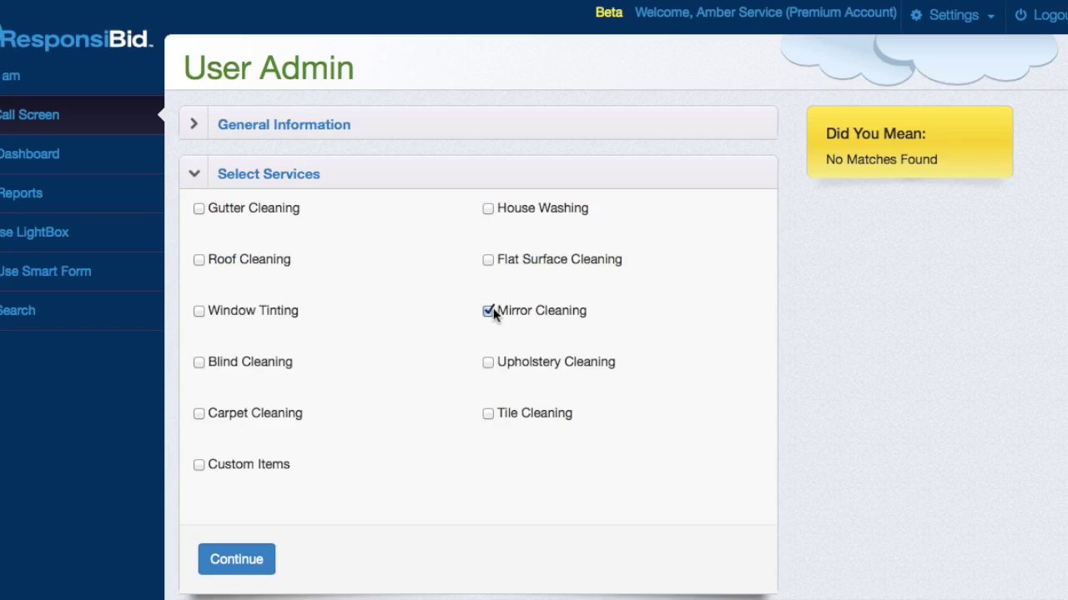
{"action": "left_click", "coordinate": [245, 558]}
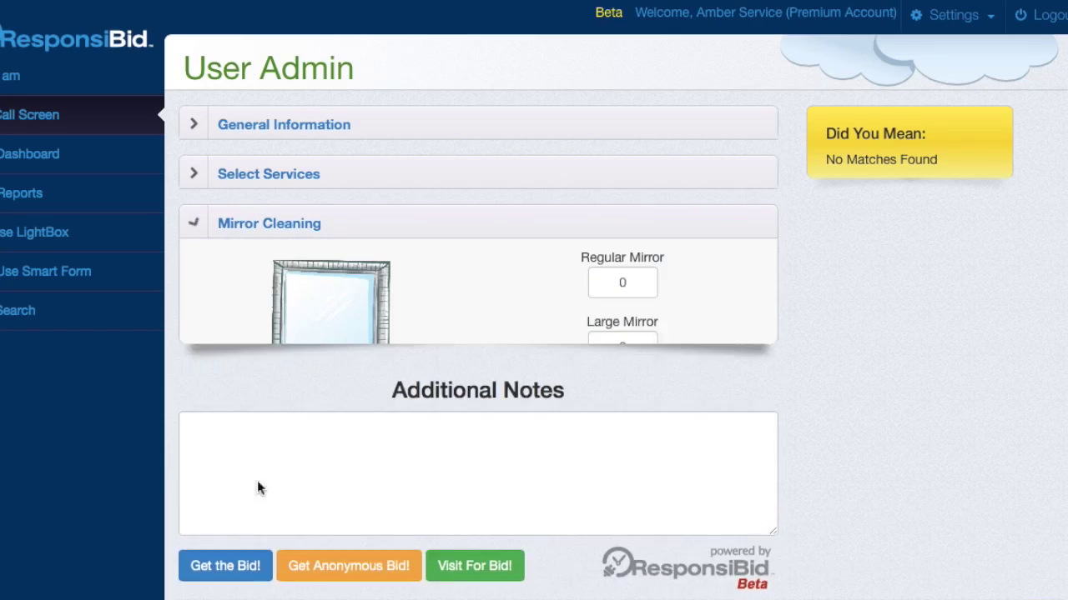
{"action": "left_click", "coordinate": [401, 173]}
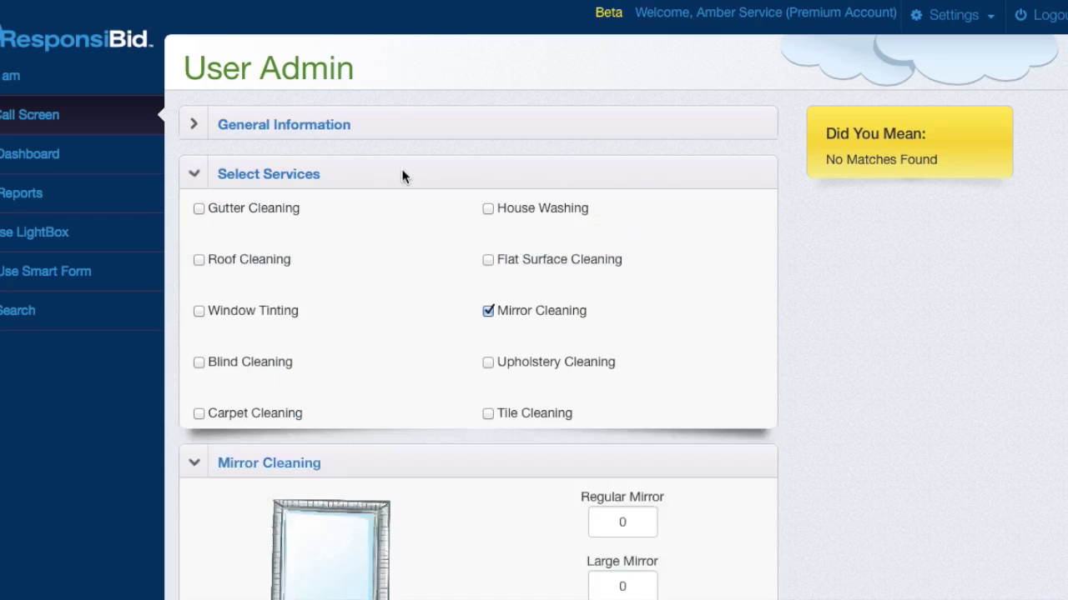
{"action": "left_click", "coordinate": [199, 464]}
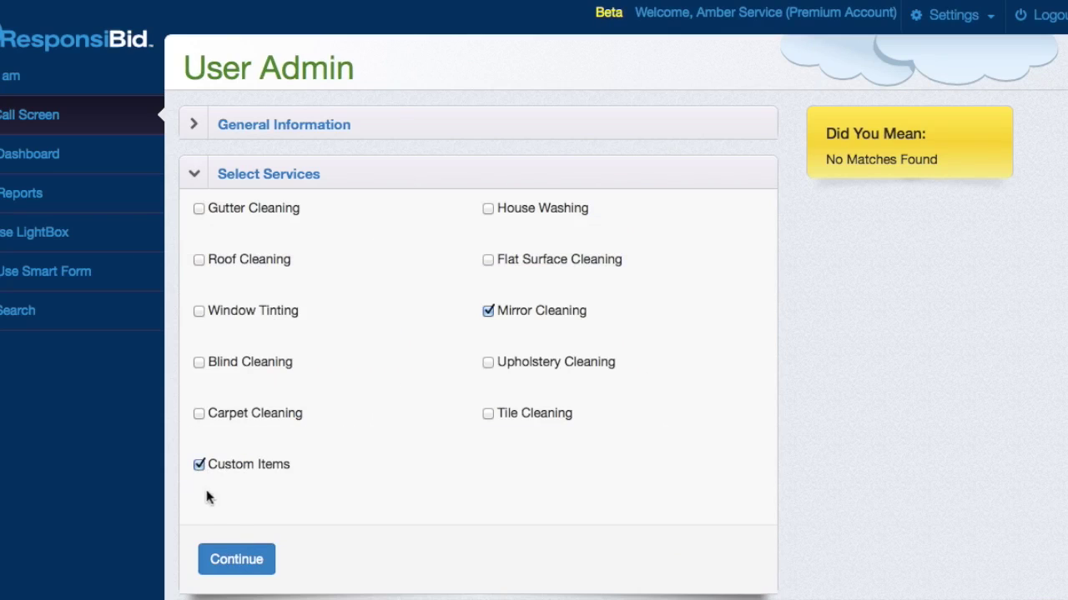
{"action": "left_click", "coordinate": [488, 311]}
{"action": "left_click", "coordinate": [246, 558]}
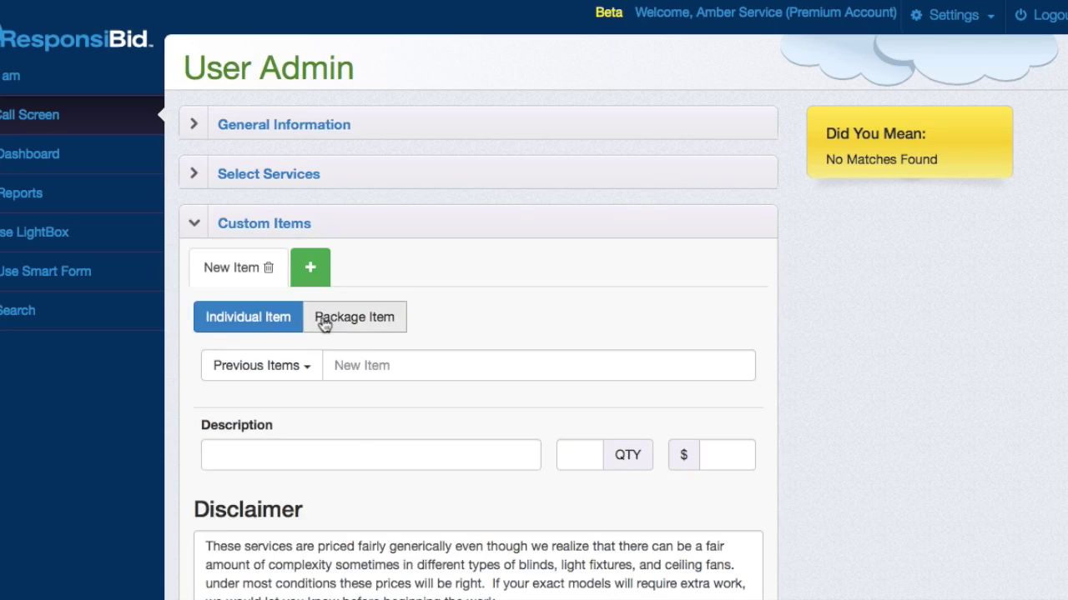
- Load the saved Baseboard Repair package with its $450 Deluxe and $1350 Premium tiers
{"action": "left_click", "coordinate": [303, 367]}
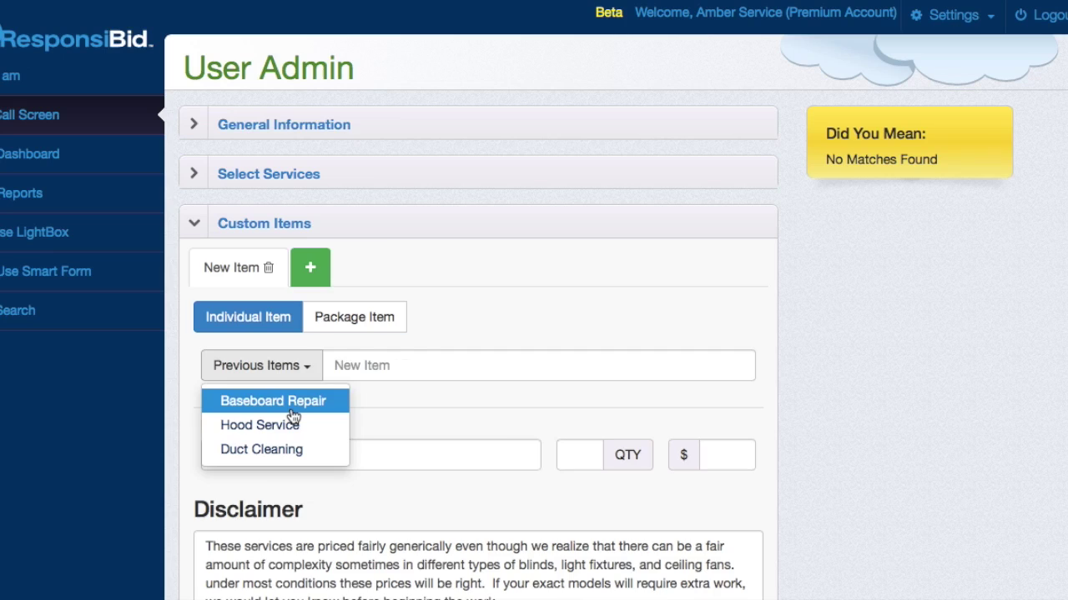
{"action": "left_click", "coordinate": [292, 408]}
{"action": "scroll", "coordinate": [610, 383], "scroll_direction": "down", "scroll_amount": 3}
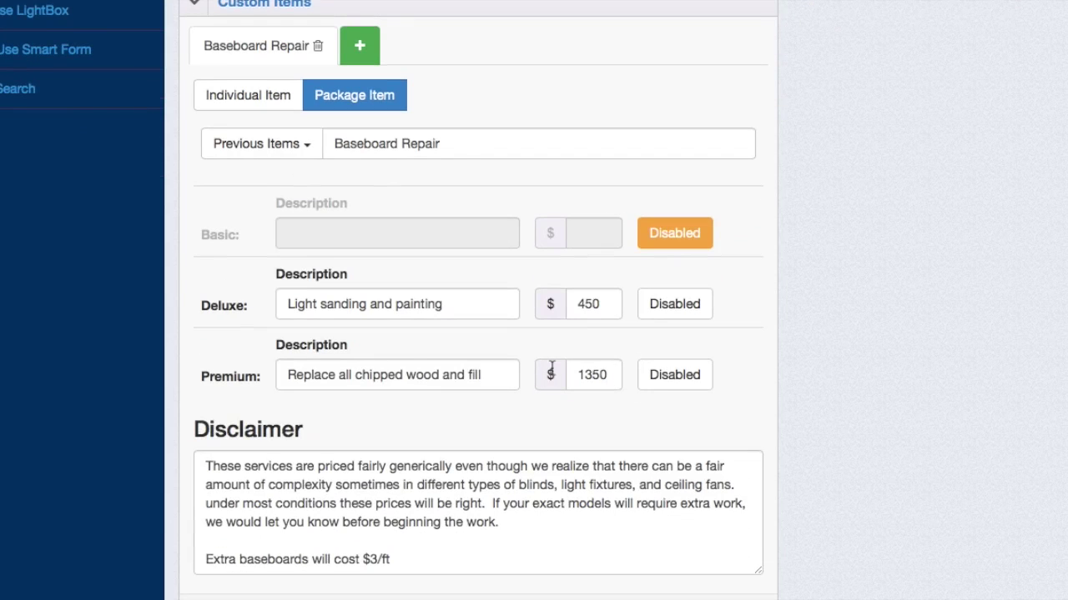
{"action": "scroll", "coordinate": [552, 370], "scroll_direction": "down", "scroll_amount": 1}
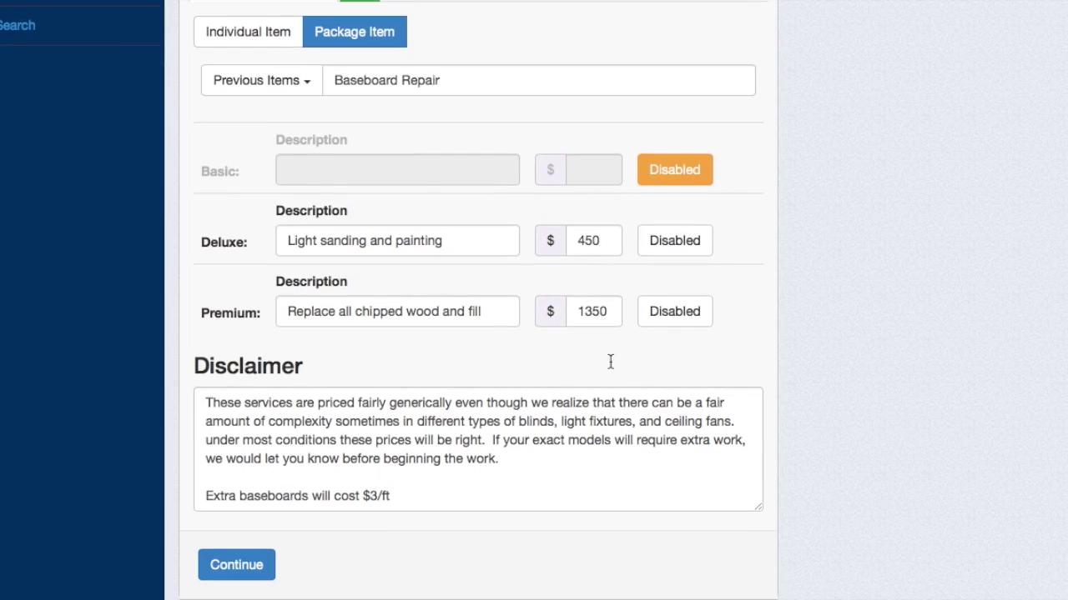
{"action": "scroll", "coordinate": [405, 112], "scroll_direction": "up", "scroll_amount": 3}
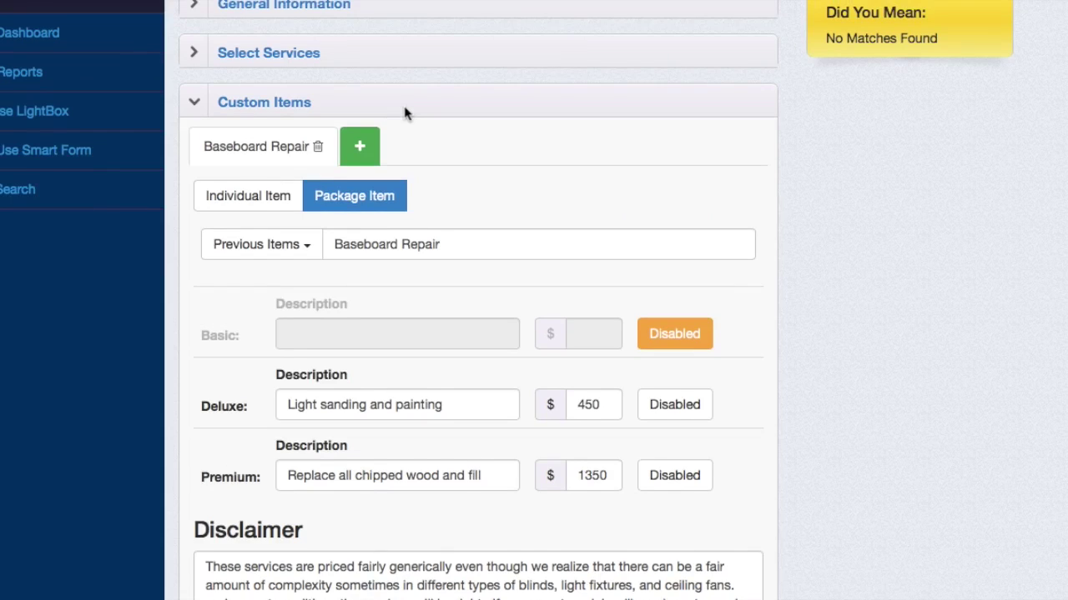
{"action": "scroll", "coordinate": [406, 112], "scroll_direction": "down", "scroll_amount": 4}
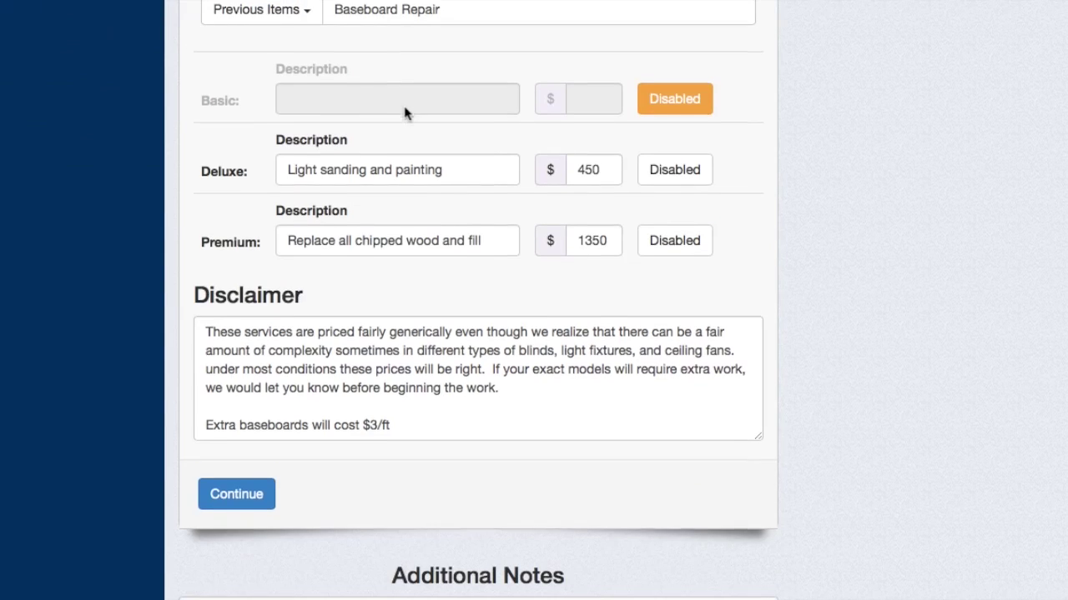
- Generate the anonymous bid and review its Akron, OH Baseboard Repair proposal
{"action": "left_click", "coordinate": [237, 494]}
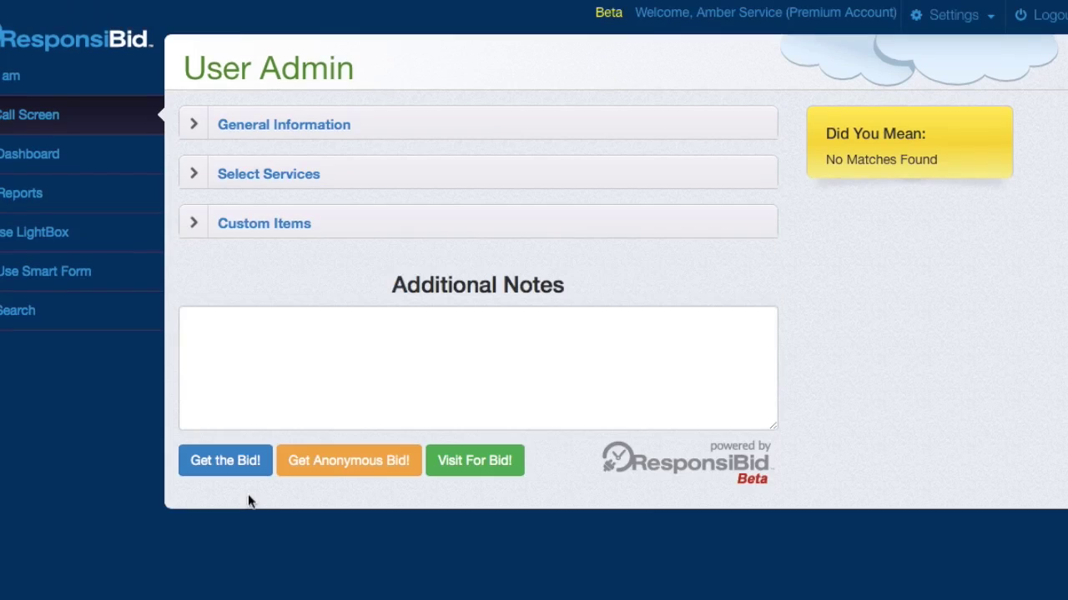
{"action": "left_click", "coordinate": [364, 463]}
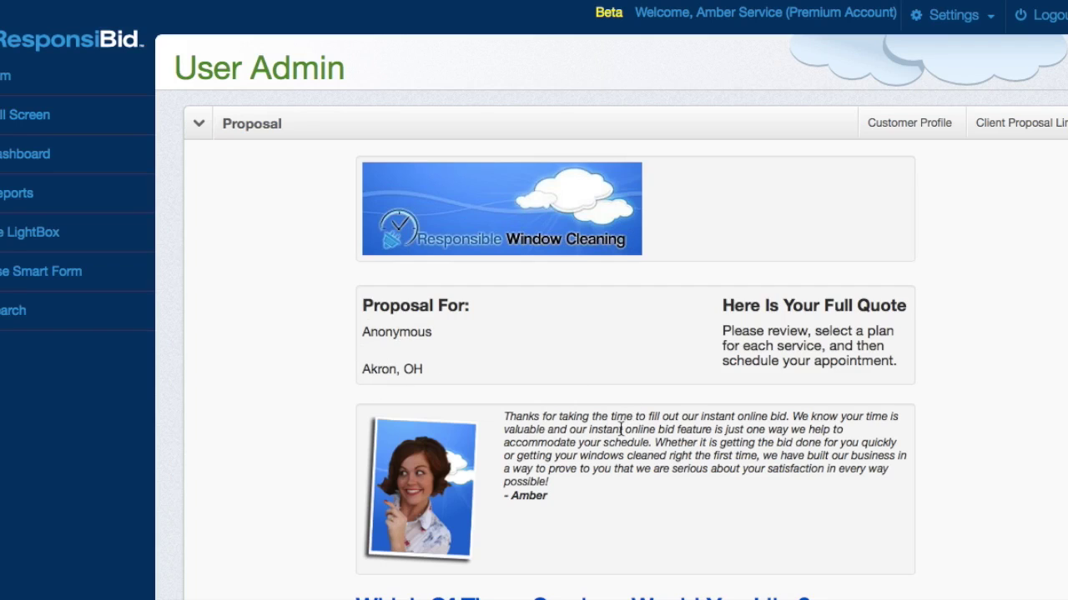
{"action": "scroll", "coordinate": [619, 427], "scroll_direction": "down", "scroll_amount": 5}
{"action": "scroll", "coordinate": [619, 427], "scroll_direction": "up", "scroll_amount": 5}
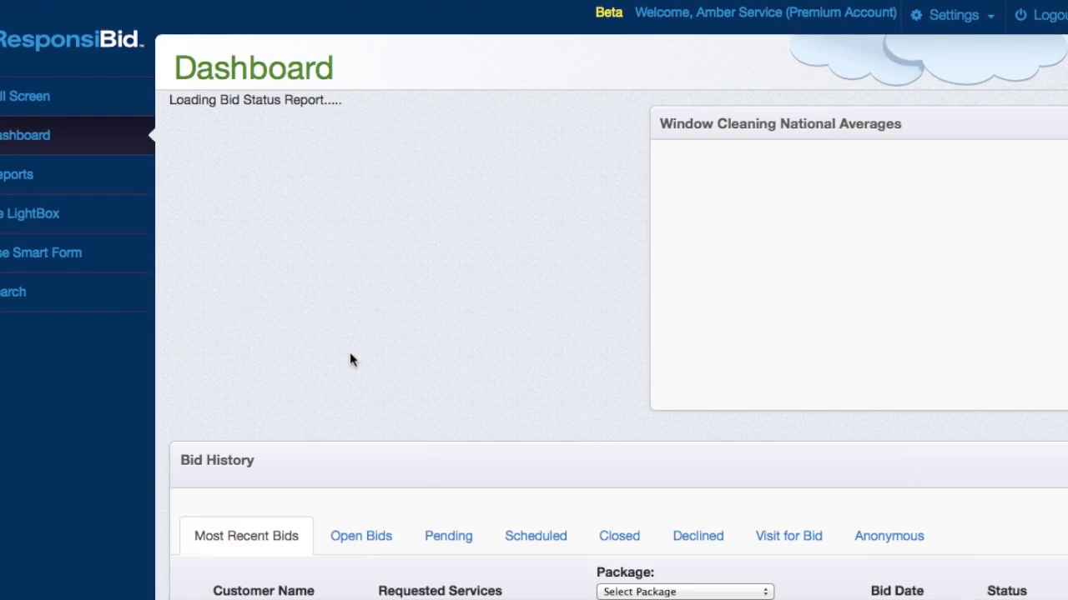
- Filter Bid History to Anonymous bids to find the new Akron, OH Baseboard Repair bid
{"action": "scroll", "coordinate": [286, 458], "scroll_direction": "down", "scroll_amount": 3}
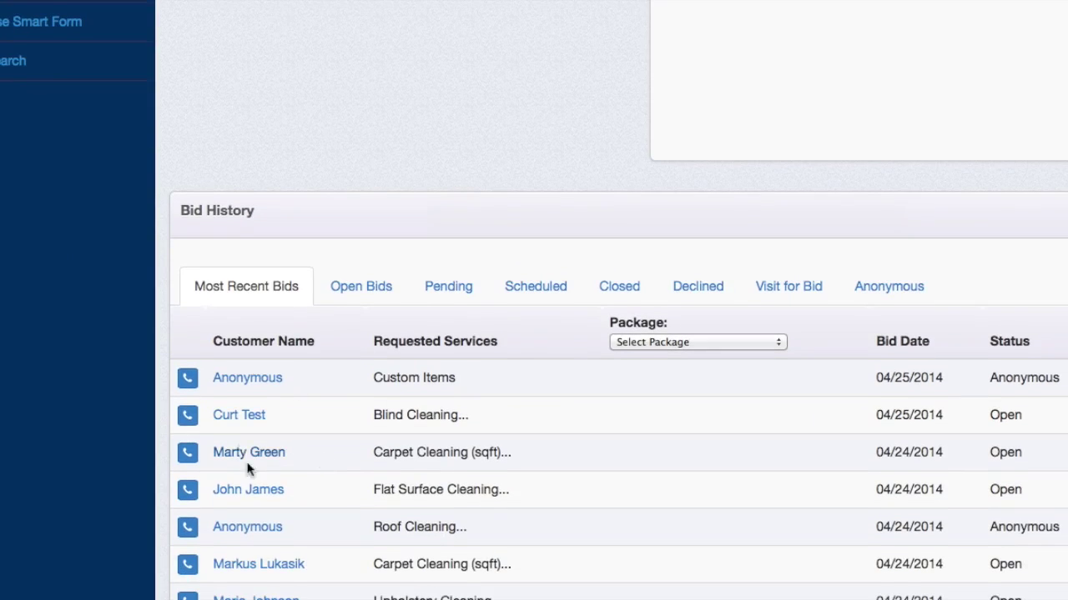
{"action": "scroll", "coordinate": [247, 451], "scroll_direction": "up", "scroll_amount": 1}
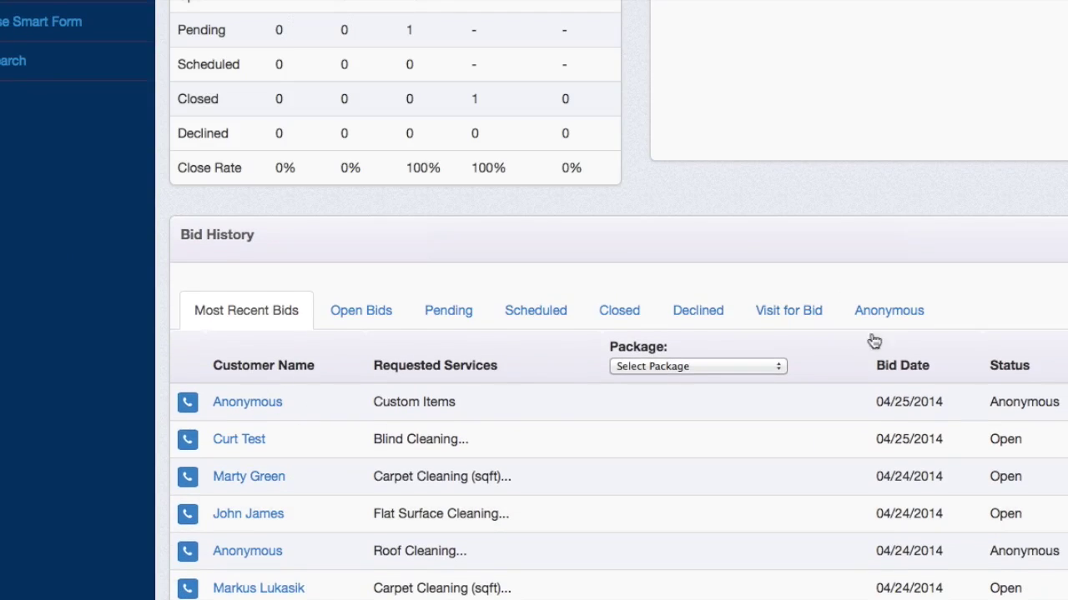
{"action": "left_click", "coordinate": [900, 311]}
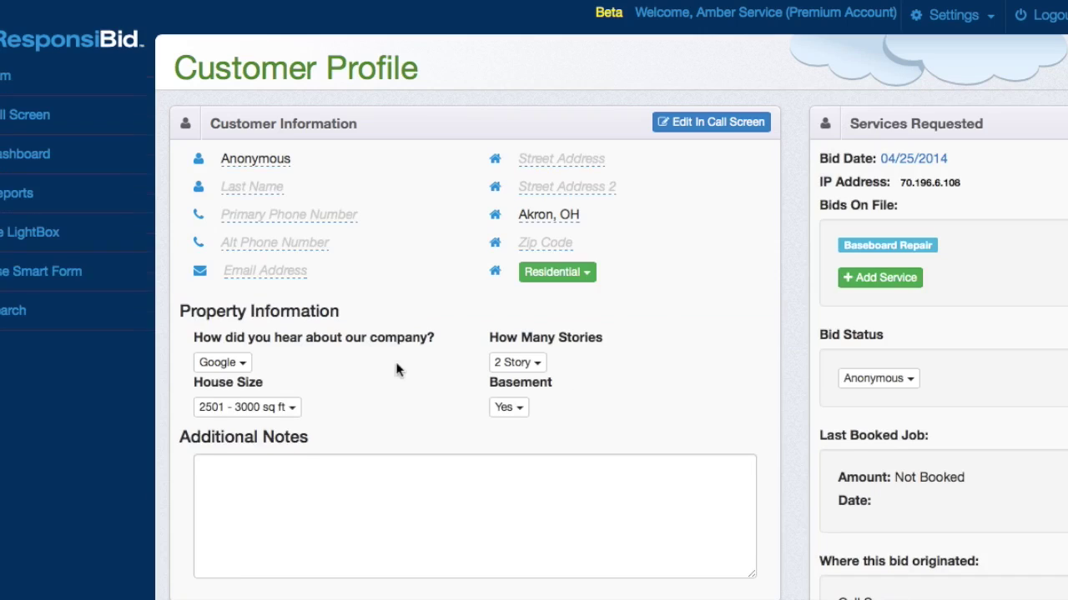
{"action": "scroll", "coordinate": [345, 411], "scroll_direction": "down", "scroll_amount": 2}
{"action": "scroll", "coordinate": [344, 411], "scroll_direction": "up", "scroll_amount": 2}
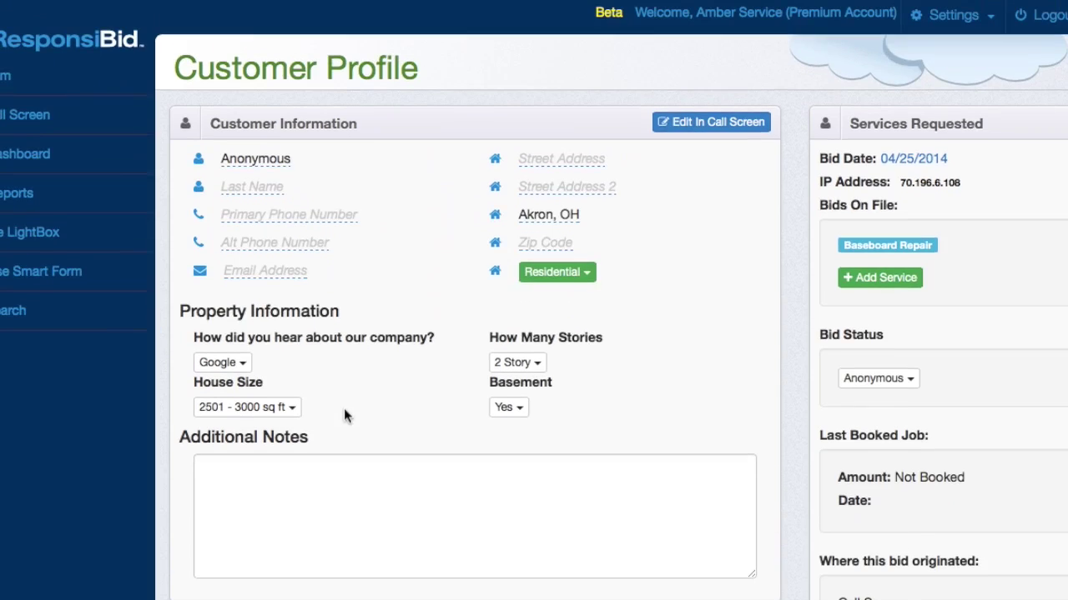
- Reopen the Anonymous Akron, OH bid in the Call Screen and review its pre-filled Google, 2 Story, 2501 - 3000 sq ft details
{"action": "left_click", "coordinate": [714, 121]}
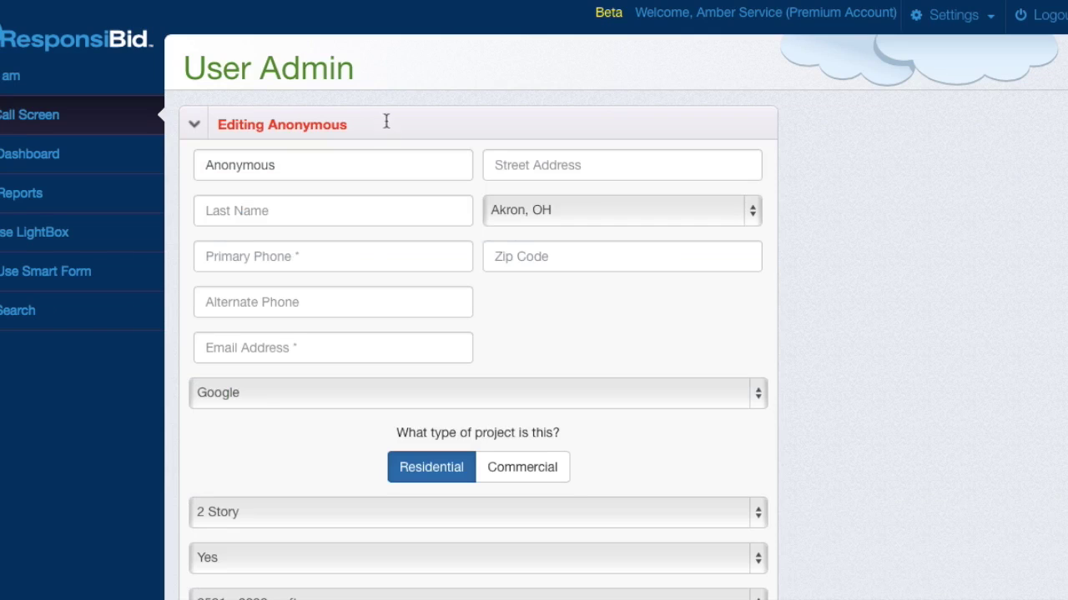
{"action": "double_click", "coordinate": [302, 164]}
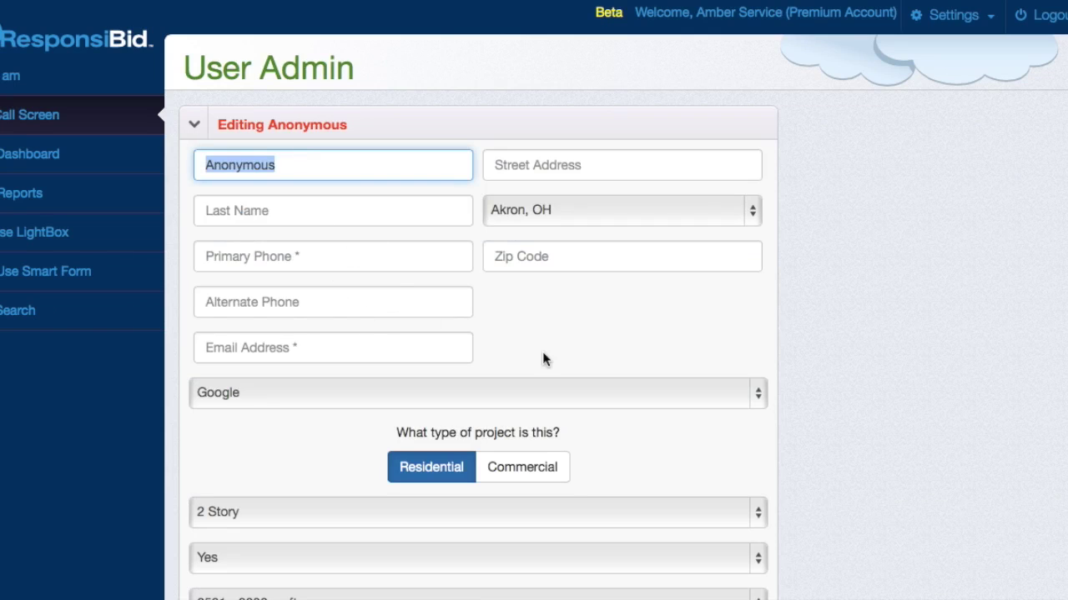
{"action": "scroll", "coordinate": [542, 360], "scroll_direction": "down", "scroll_amount": 5}
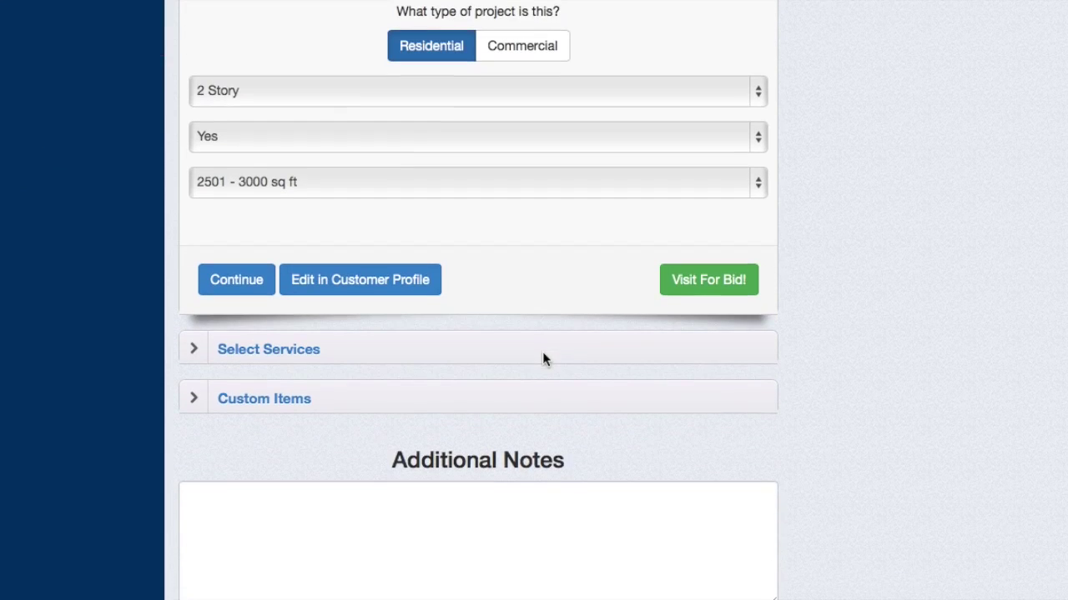
{"action": "scroll", "coordinate": [542, 360], "scroll_direction": "down", "scroll_amount": 2}
{"action": "scroll", "coordinate": [542, 359], "scroll_direction": "up", "scroll_amount": 6}
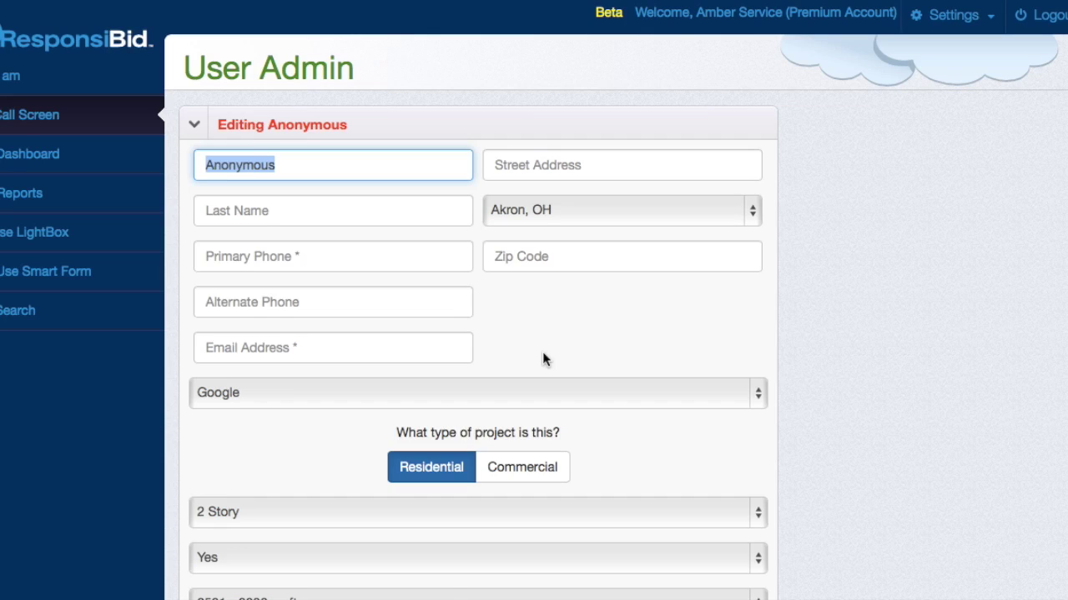
{"action": "scroll", "coordinate": [543, 359], "scroll_direction": "down", "scroll_amount": 6}
{"action": "scroll", "coordinate": [542, 359], "scroll_direction": "down", "scroll_amount": 1}
{"action": "scroll", "coordinate": [542, 359], "scroll_direction": "up", "scroll_amount": 7}
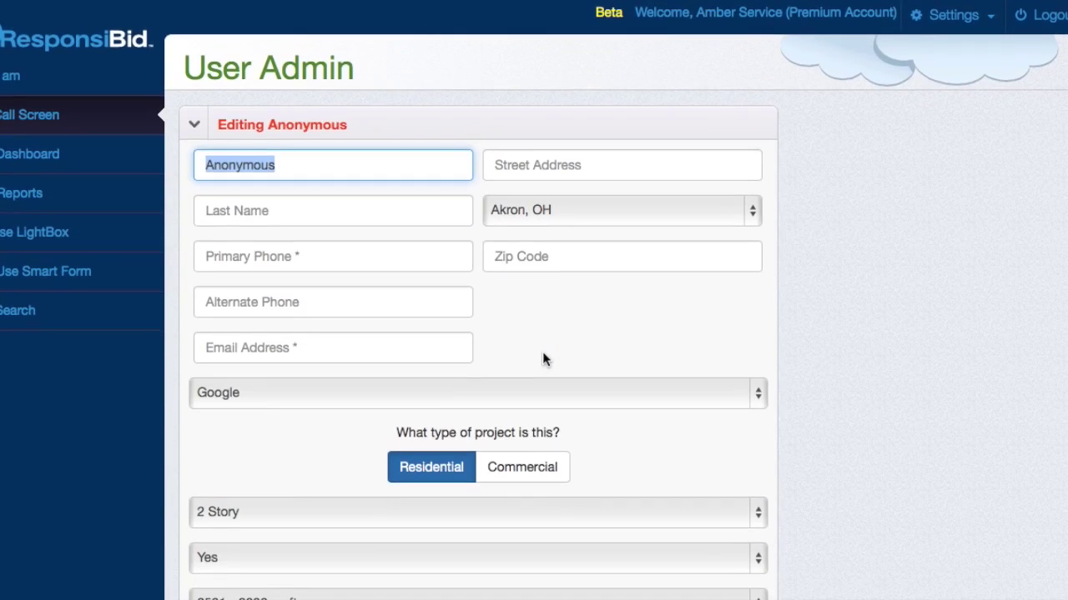